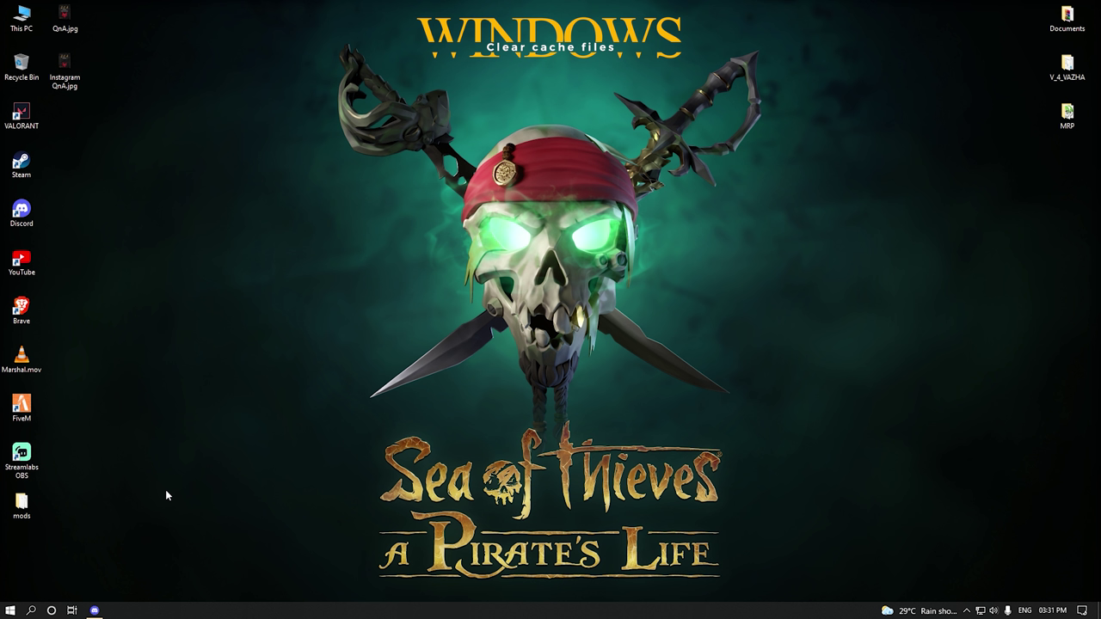
{"action": "key", "text": "super+r"}
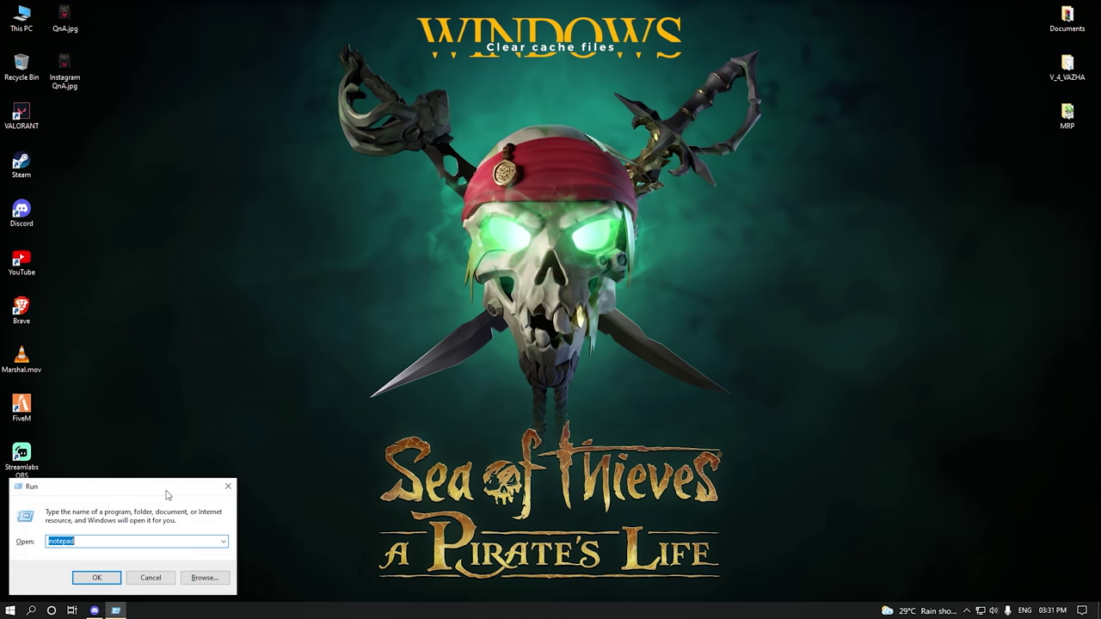
{"action": "left_click_drag", "start_coordinate": [38, 492], "coordinate": [30, 491]}
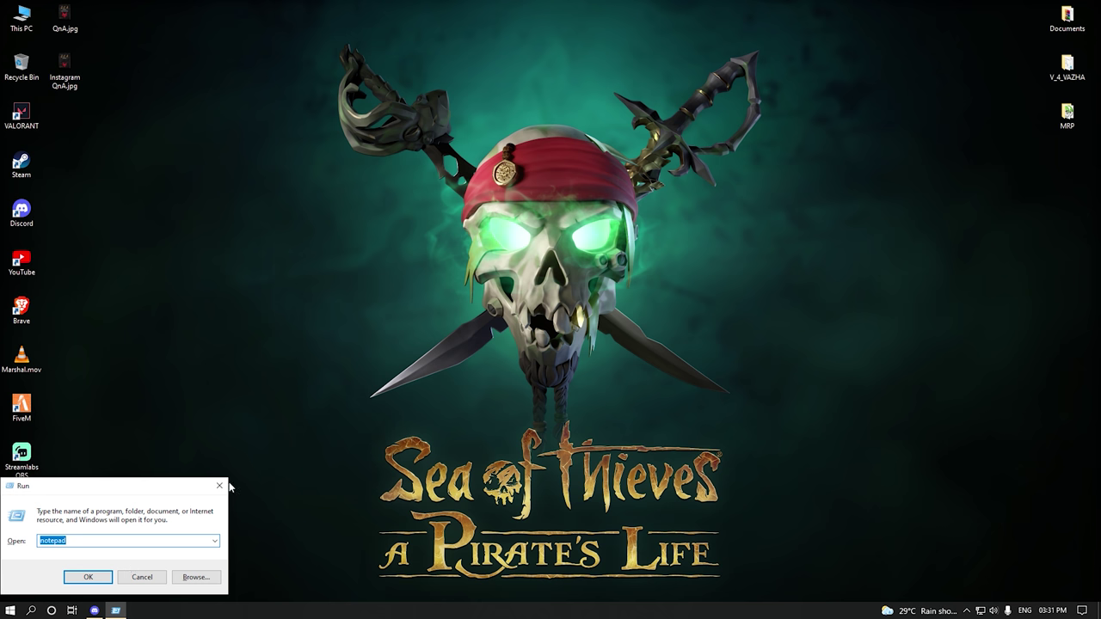
{"action": "left_click", "coordinate": [220, 486]}
Find and launch Run through Windows search, close Cortana, and run "temp" to open the Windows Temp folder in a maximized window.
{"action": "left_click", "coordinate": [31, 610]}
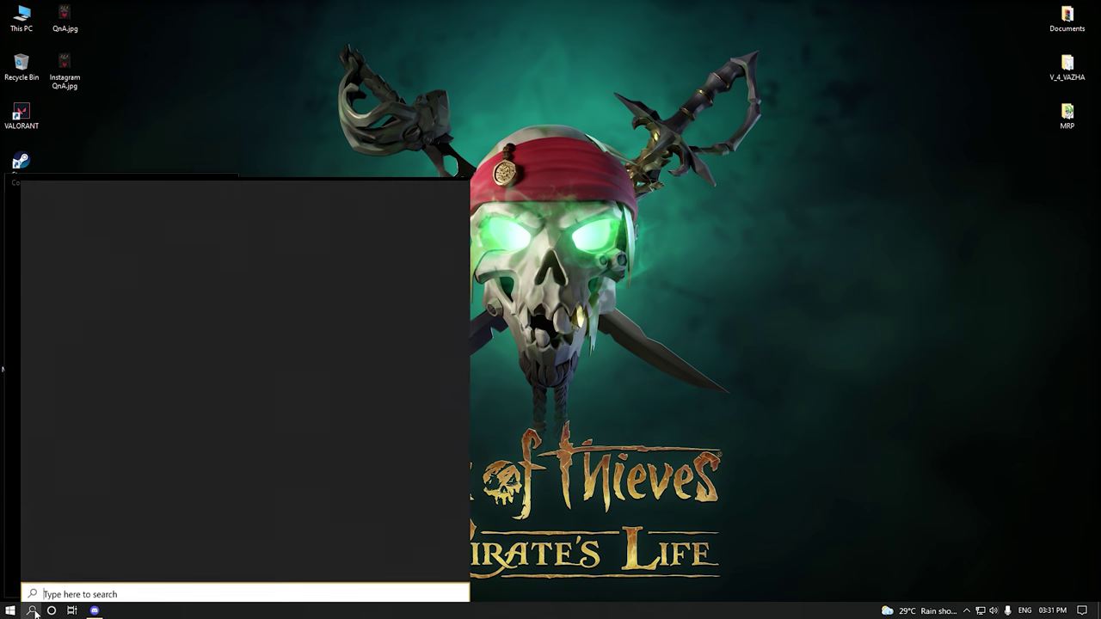
{"action": "type", "text": "run"}
{"action": "key", "text": "Return"}
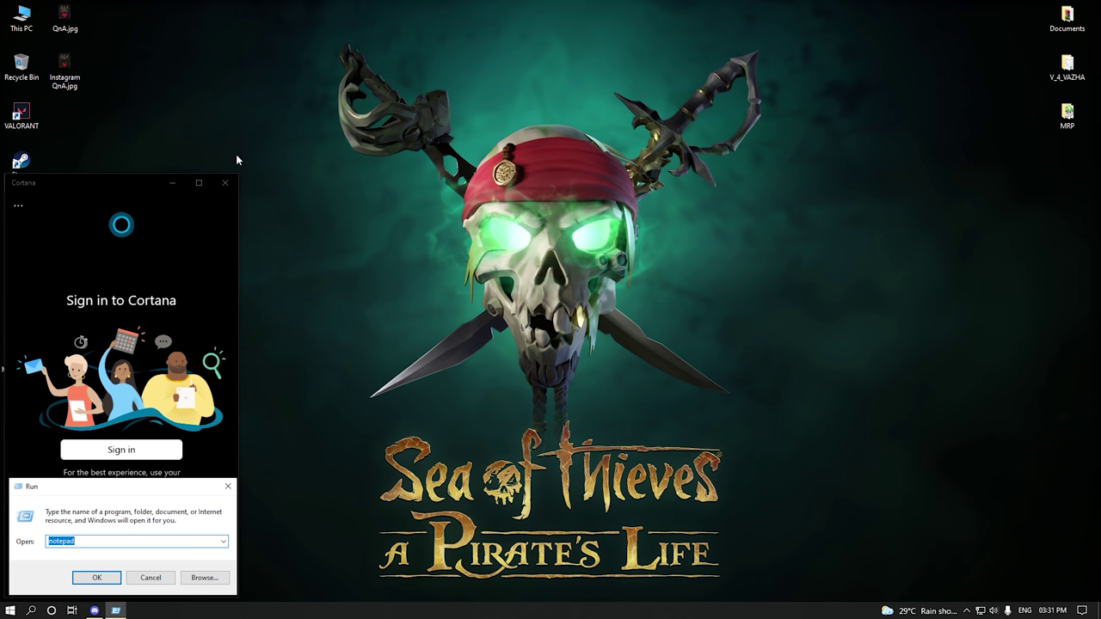
{"action": "left_click", "coordinate": [225, 182]}
{"action": "type", "text": "t"}
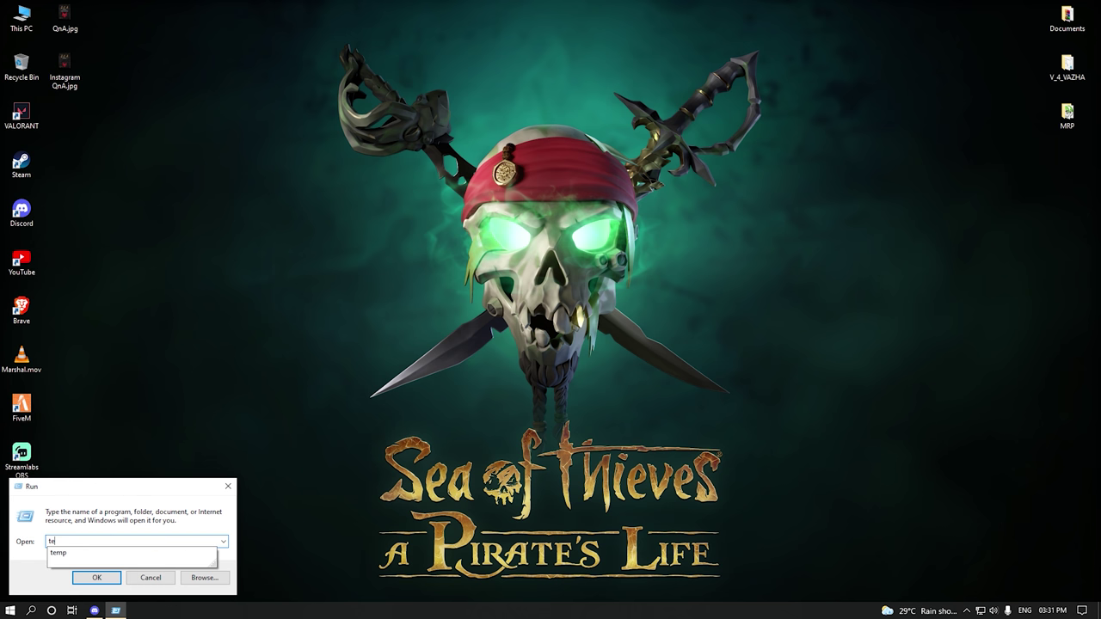
{"action": "type", "text": "e"}
{"action": "left_click", "coordinate": [90, 551]}
{"action": "left_click", "coordinate": [81, 575]}
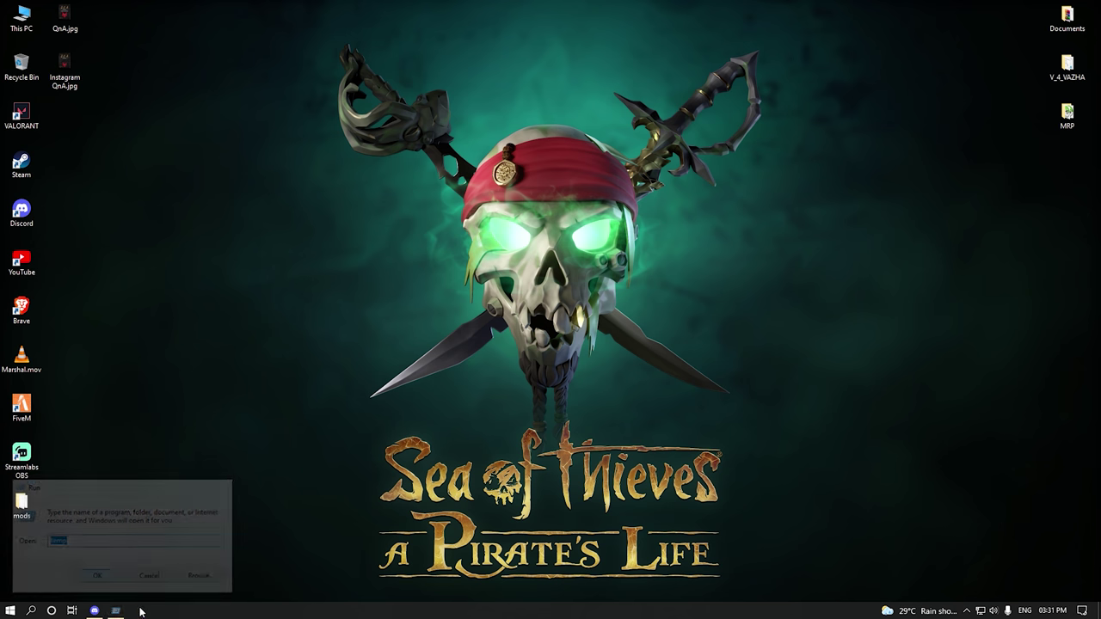
{"action": "key", "text": "super+Up"}
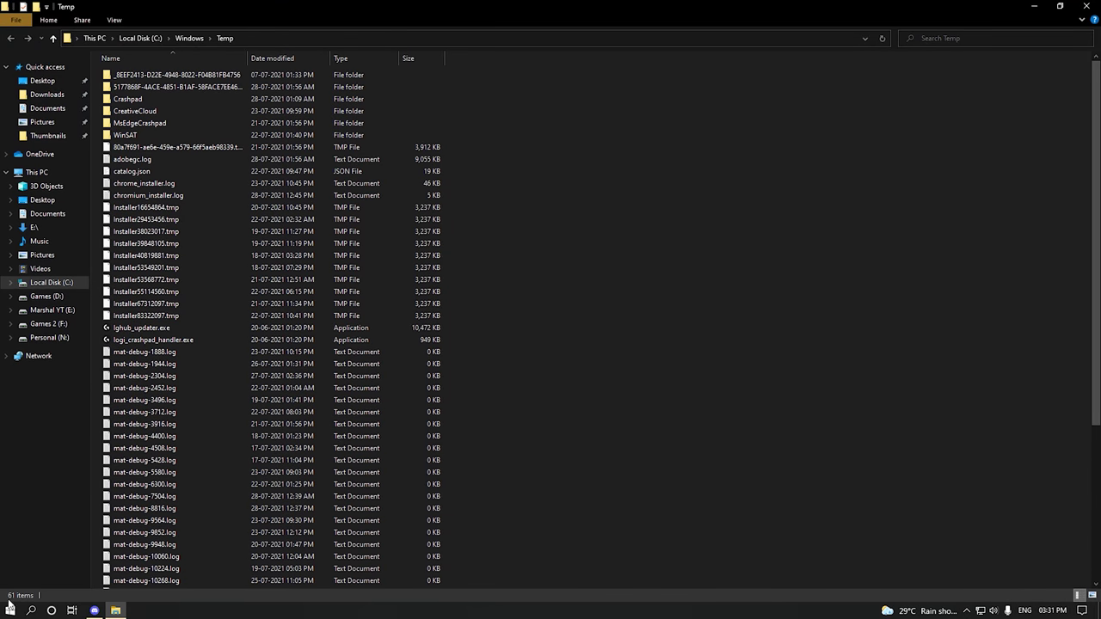
Delete all files and folders in the Windows Temp folder.
{"action": "left_click_drag", "start_coordinate": [1099, 136], "coordinate": [695, 266]}
{"action": "key", "text": "ctrl+a"}
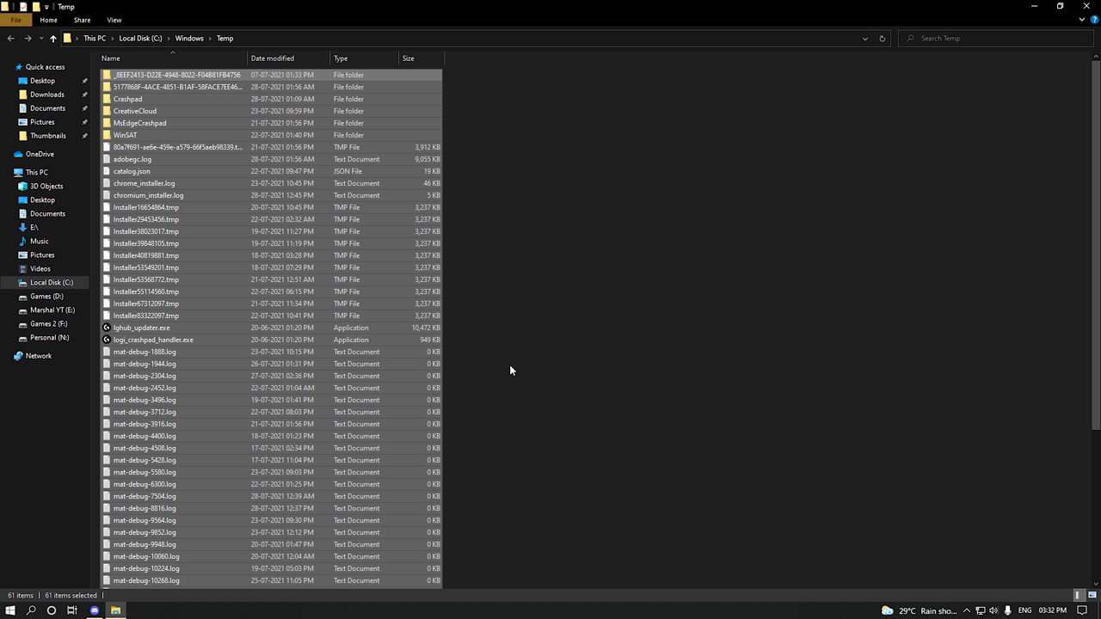
{"action": "left_click", "coordinate": [678, 386]}
{"action": "left_click_drag", "start_coordinate": [520, 88], "coordinate": [215, 595]}
{"action": "scroll", "coordinate": [461, 277], "scroll_direction": "up", "scroll_amount": 5}
{"action": "right_click", "coordinate": [329, 210]}
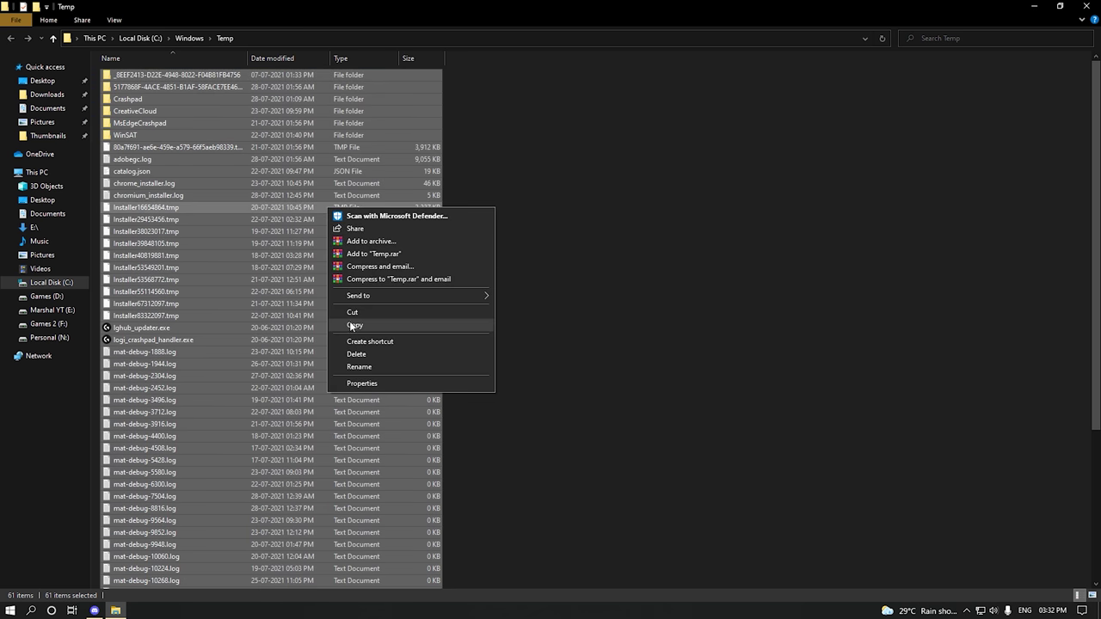
{"action": "left_click", "coordinate": [344, 357]}
Continue the deletion with administrator permission for all current items and skip the files that are in use.
{"action": "left_click", "coordinate": [164, 234]}
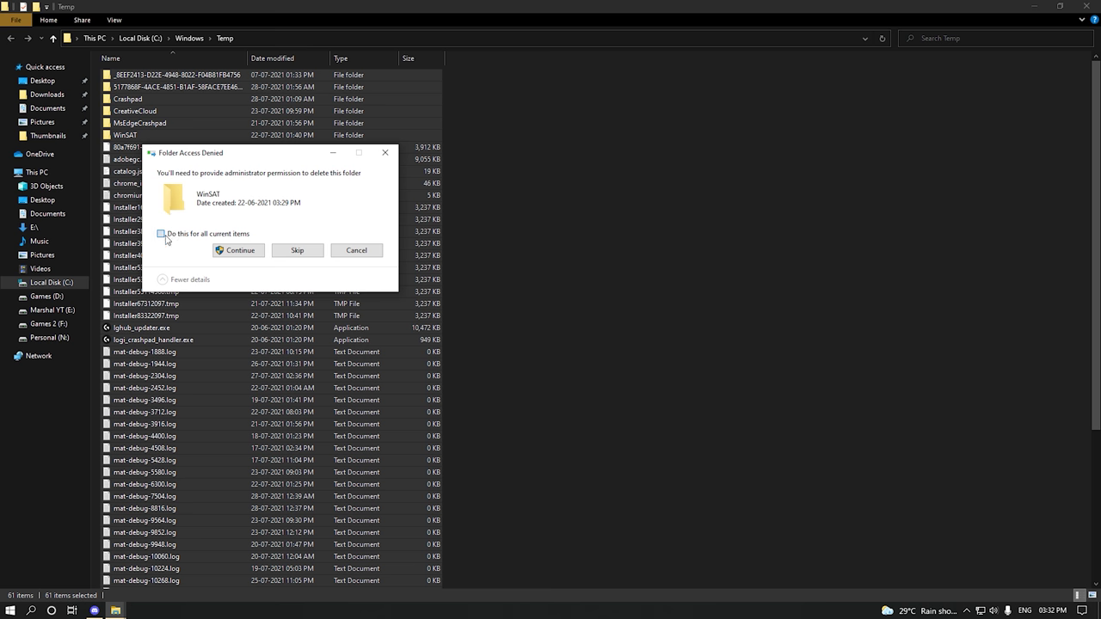
{"action": "left_click", "coordinate": [240, 250]}
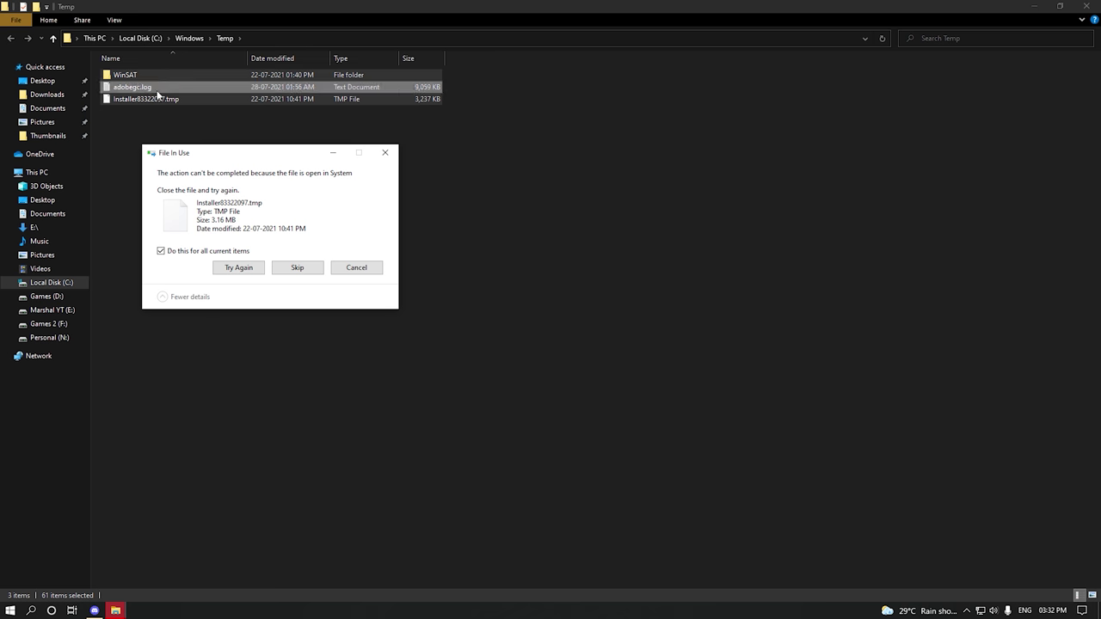
{"action": "left_click", "coordinate": [297, 267]}
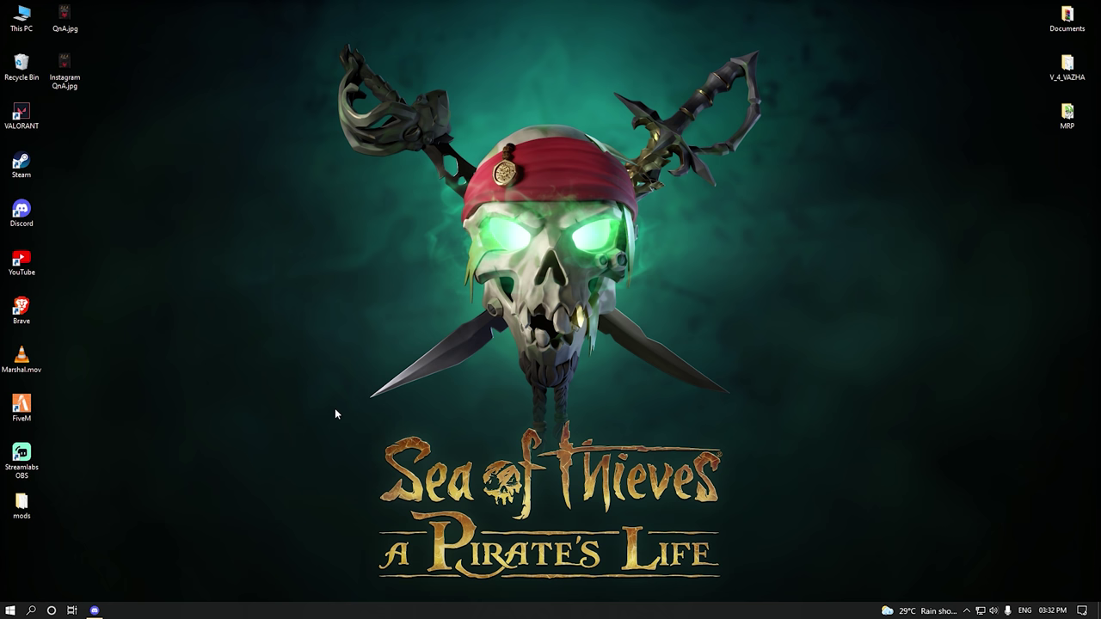
Open the user's local AppData Temp folder by running "%temp%".
{"action": "key", "text": "super+r"}
{"action": "type", "text": "temp"}
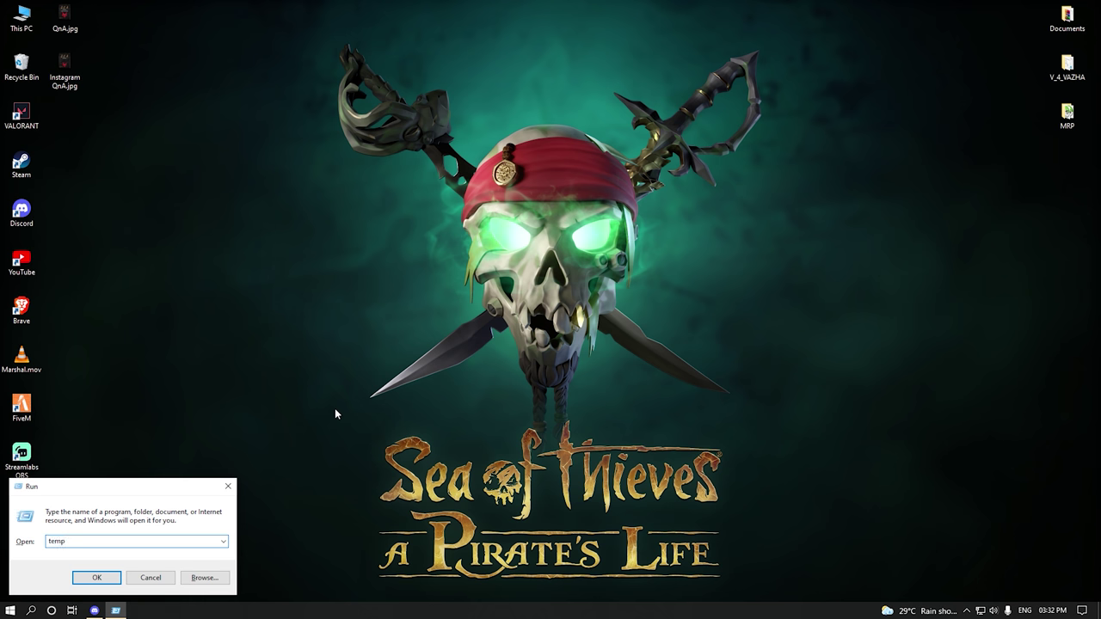
{"action": "type", "text": "%"}
{"action": "left_click", "coordinate": [84, 578]}
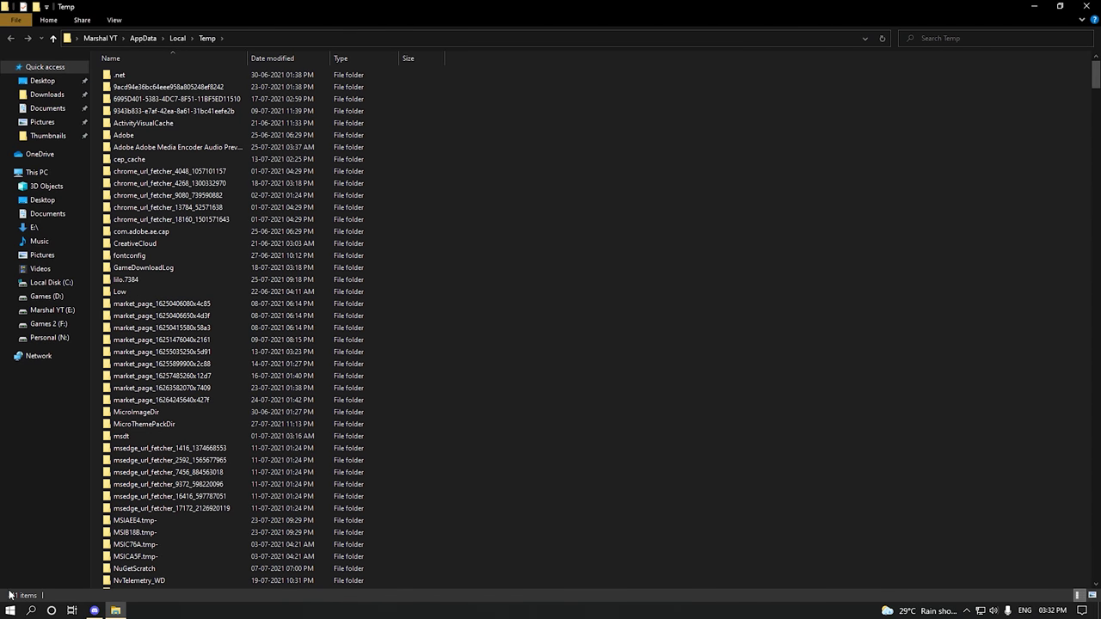
Delete everything in the AppData Temp folder, continuing with administrator permission for all items, and close the folder window.
{"action": "scroll", "coordinate": [1002, 134], "scroll_direction": "down", "scroll_amount": 20}
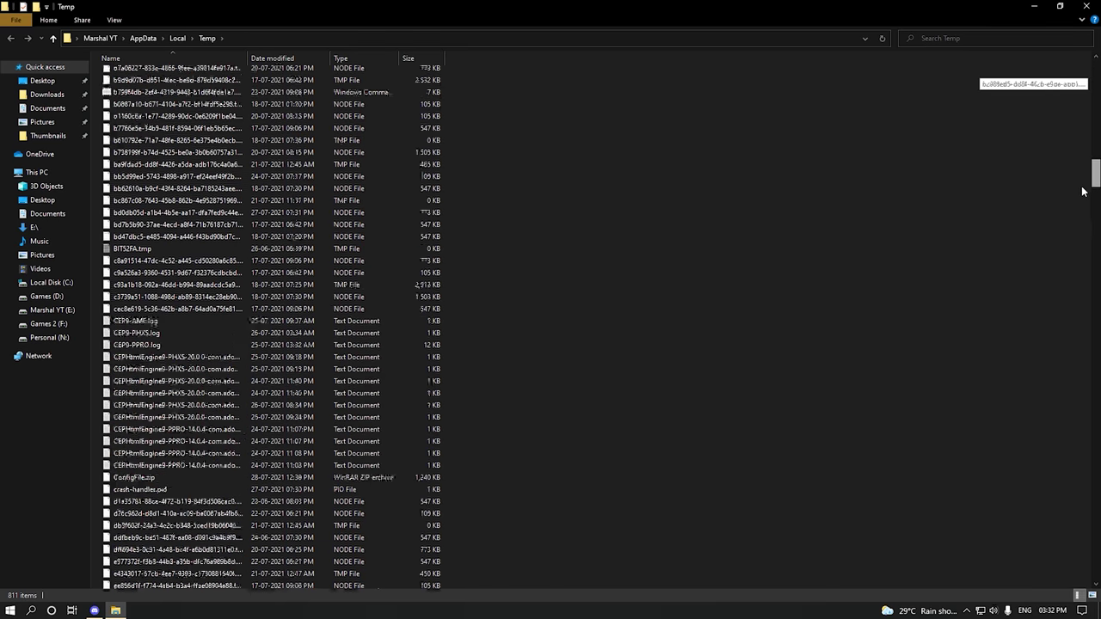
{"action": "key", "text": "ctrl+a"}
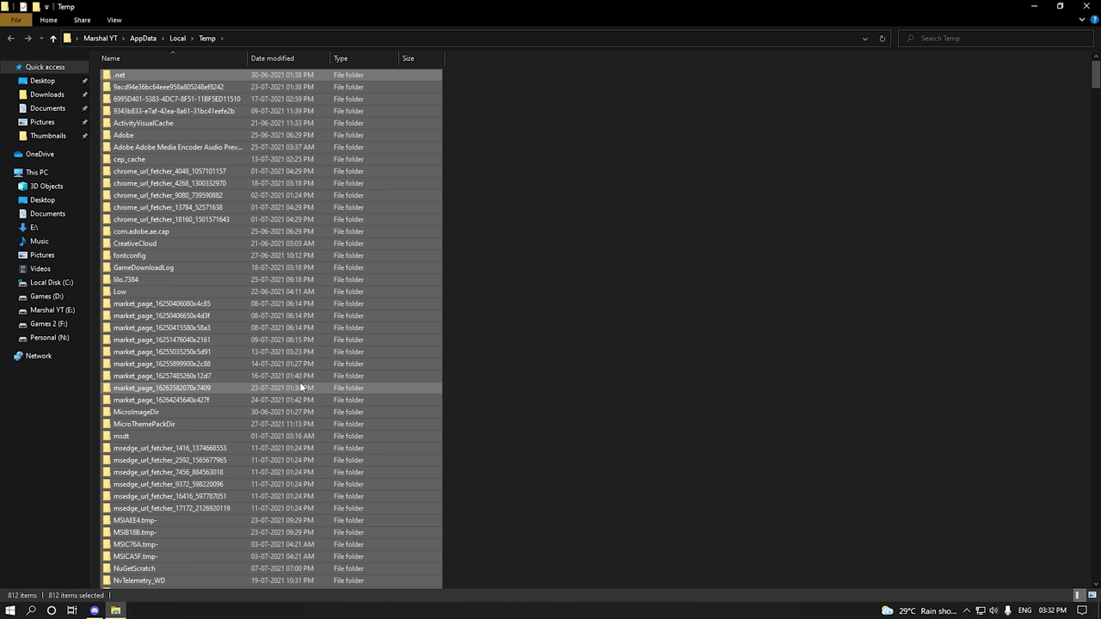
{"action": "right_click", "coordinate": [211, 278]}
{"action": "left_click", "coordinate": [245, 463]}
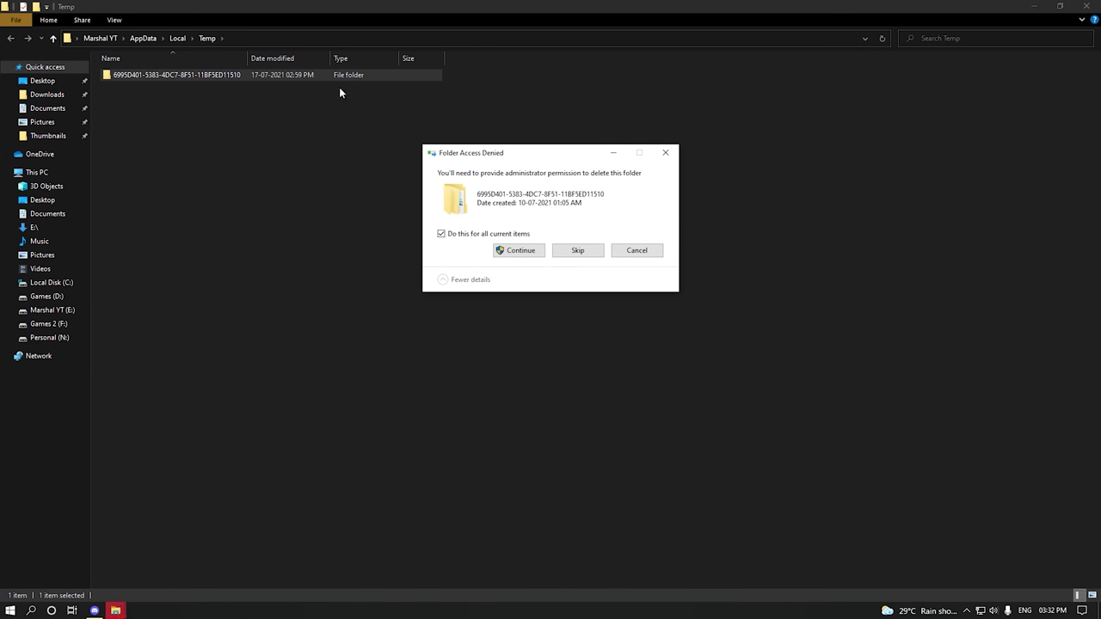
{"action": "left_click", "coordinate": [517, 251]}
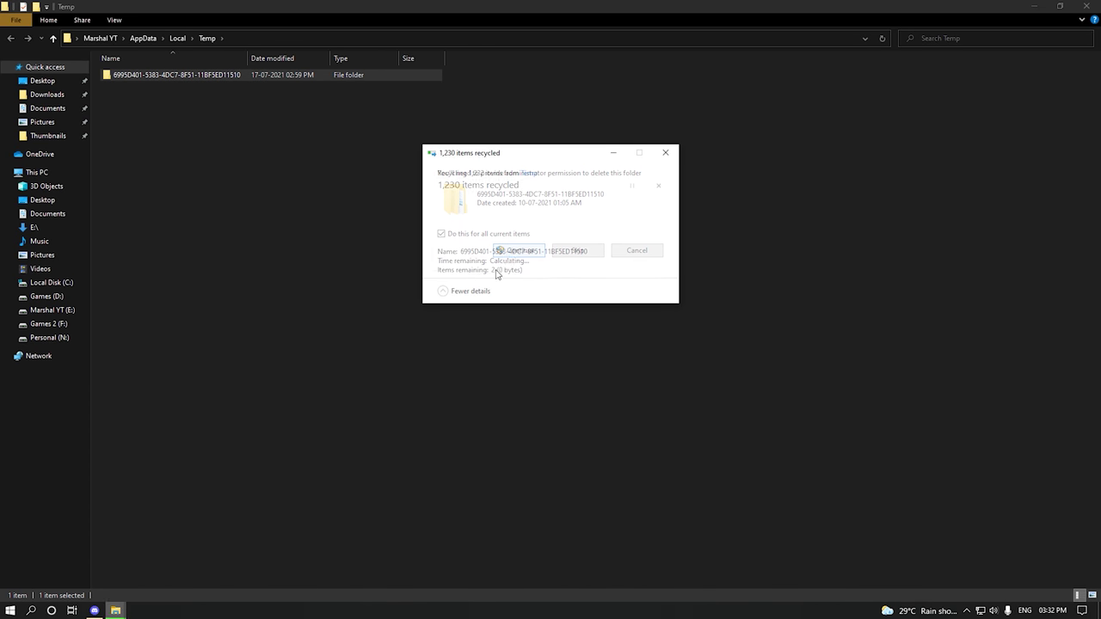
{"action": "left_click", "coordinate": [1086, 7]}
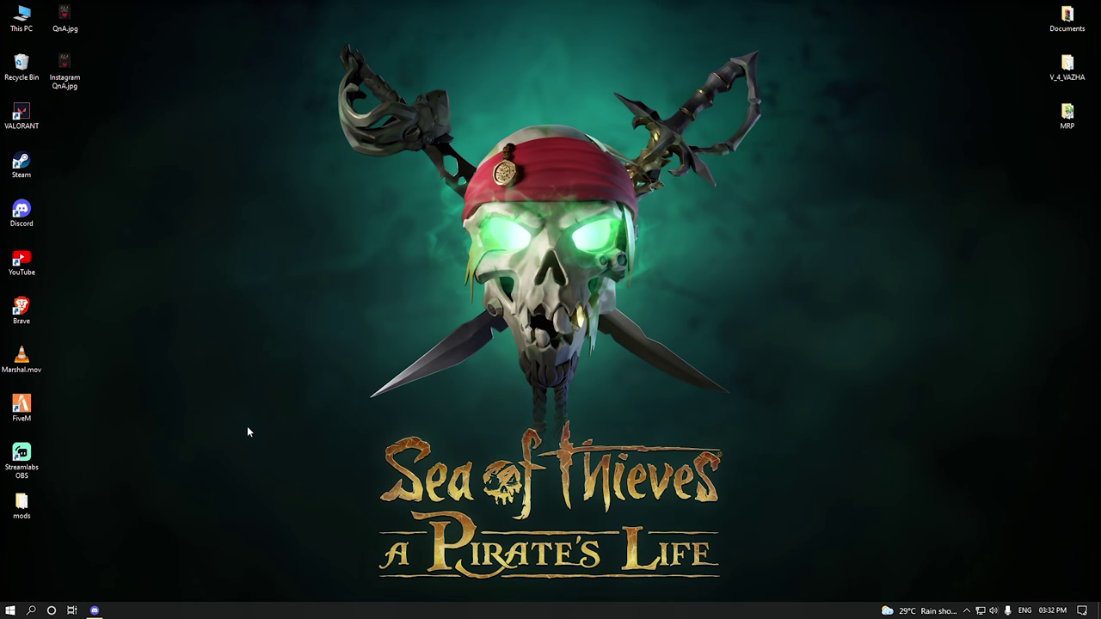
Open the Windows Prefetch folder by running "prefetch" and grant permanent access to it.
{"action": "key", "text": "super+r"}
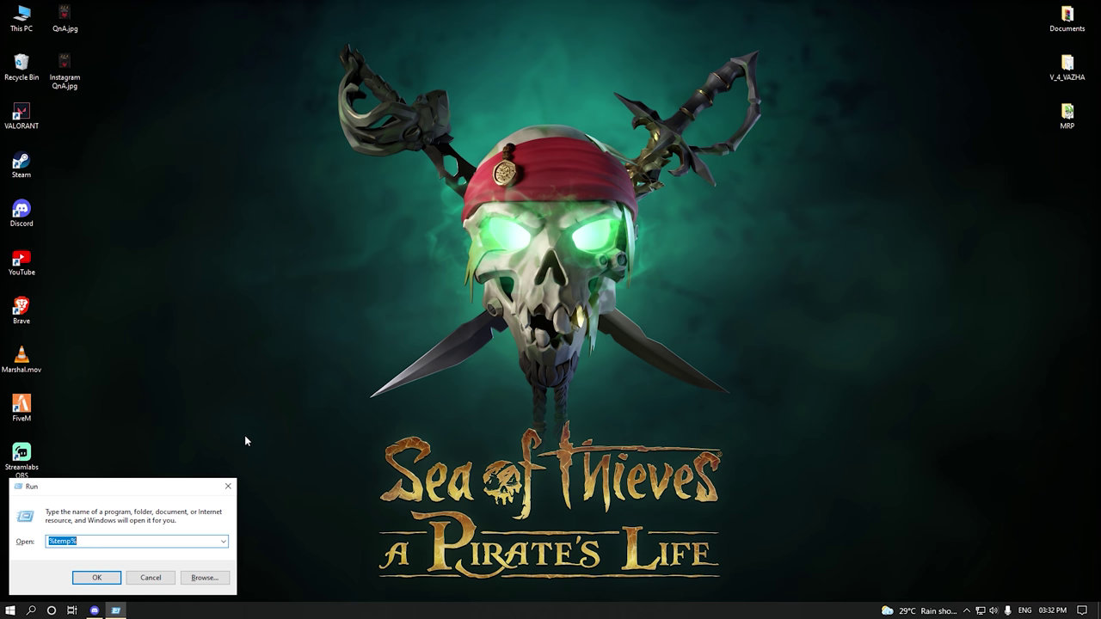
{"action": "type", "text": "pre"}
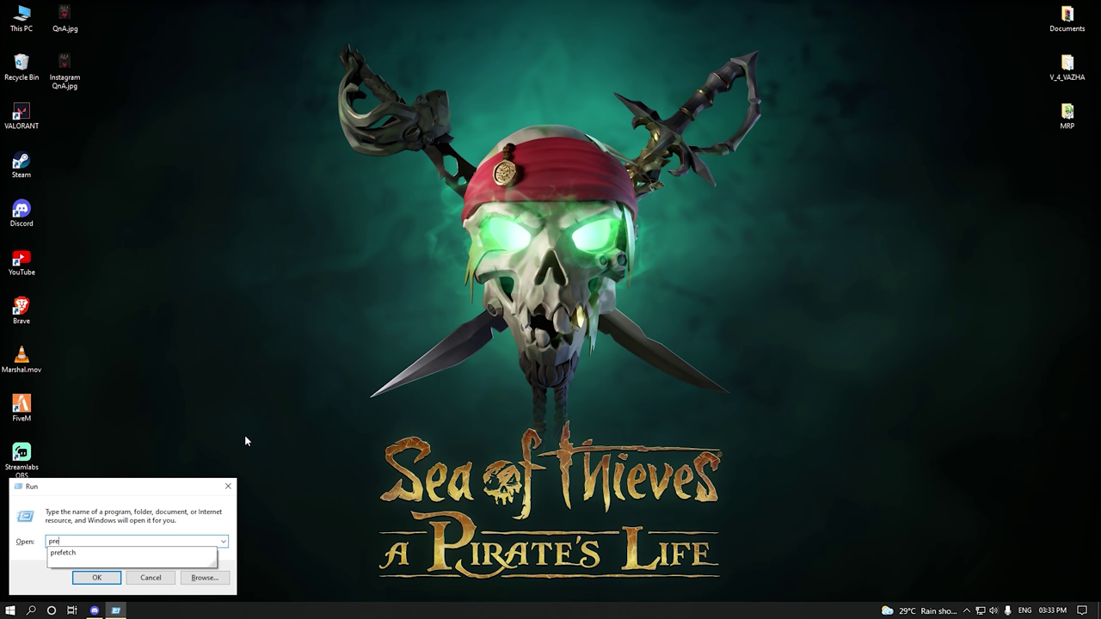
{"action": "type", "text": "fetch"}
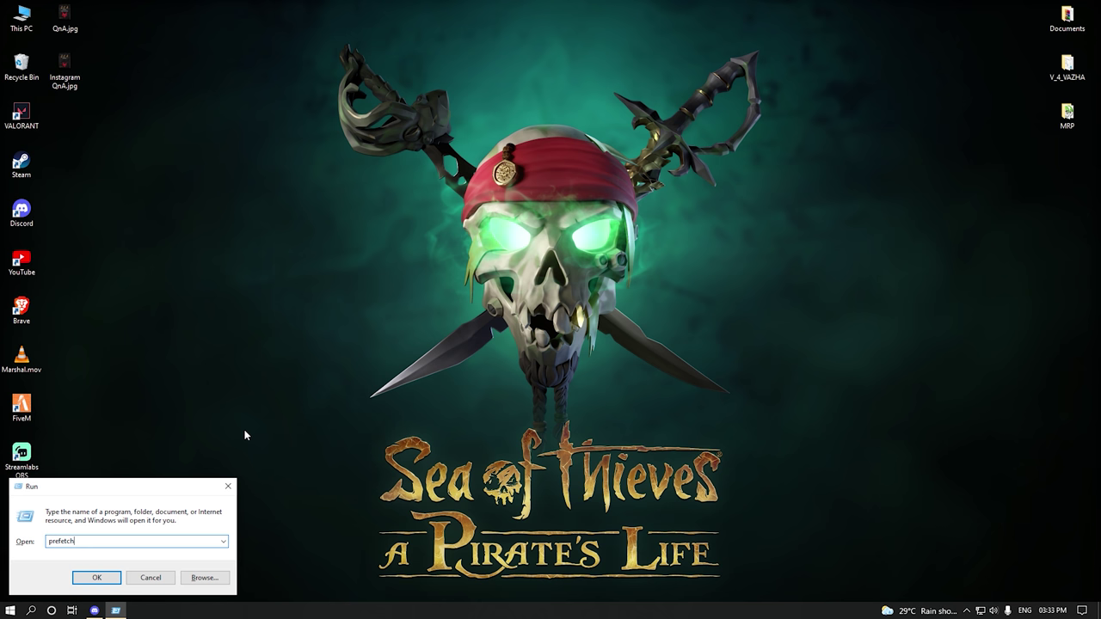
{"action": "left_click", "coordinate": [95, 579]}
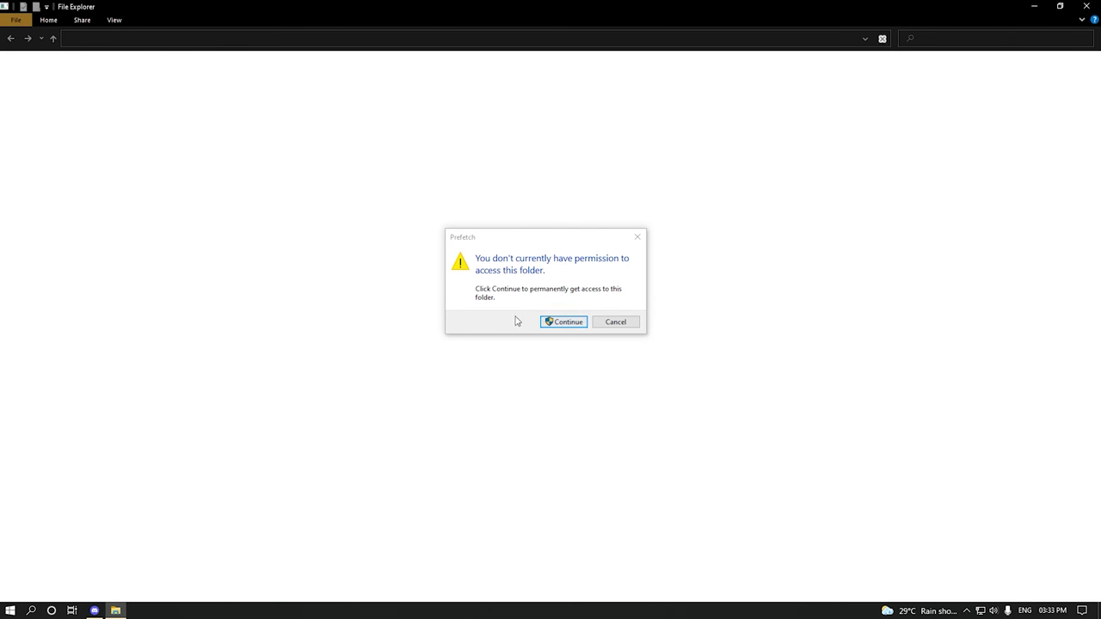
{"action": "left_click", "coordinate": [568, 324]}
Delete all files in the Prefetch folder, skip those in use, and close the folder window.
{"action": "scroll", "coordinate": [222, 162], "scroll_direction": "down", "scroll_amount": 20}
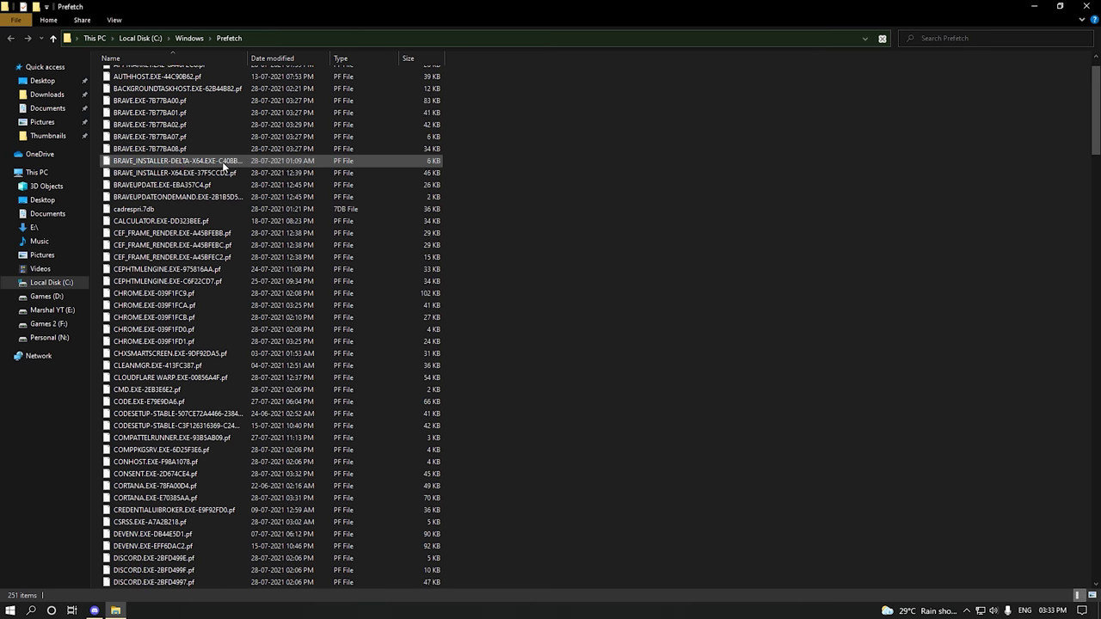
{"action": "scroll", "coordinate": [222, 162], "scroll_direction": "down", "scroll_amount": 20}
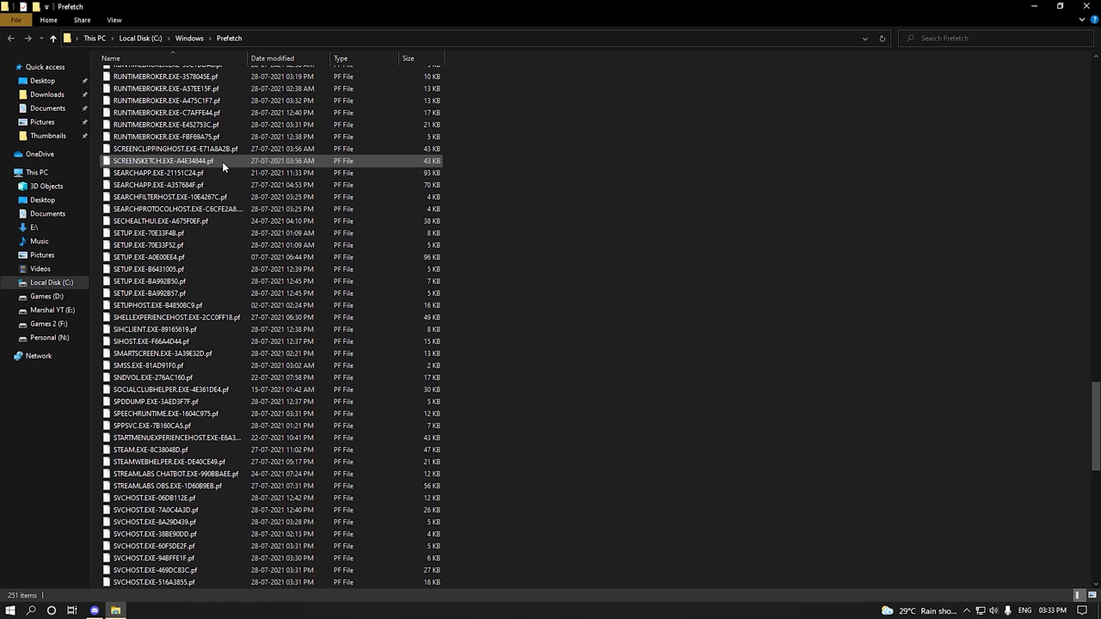
{"action": "scroll", "coordinate": [222, 162], "scroll_direction": "up", "scroll_amount": 20}
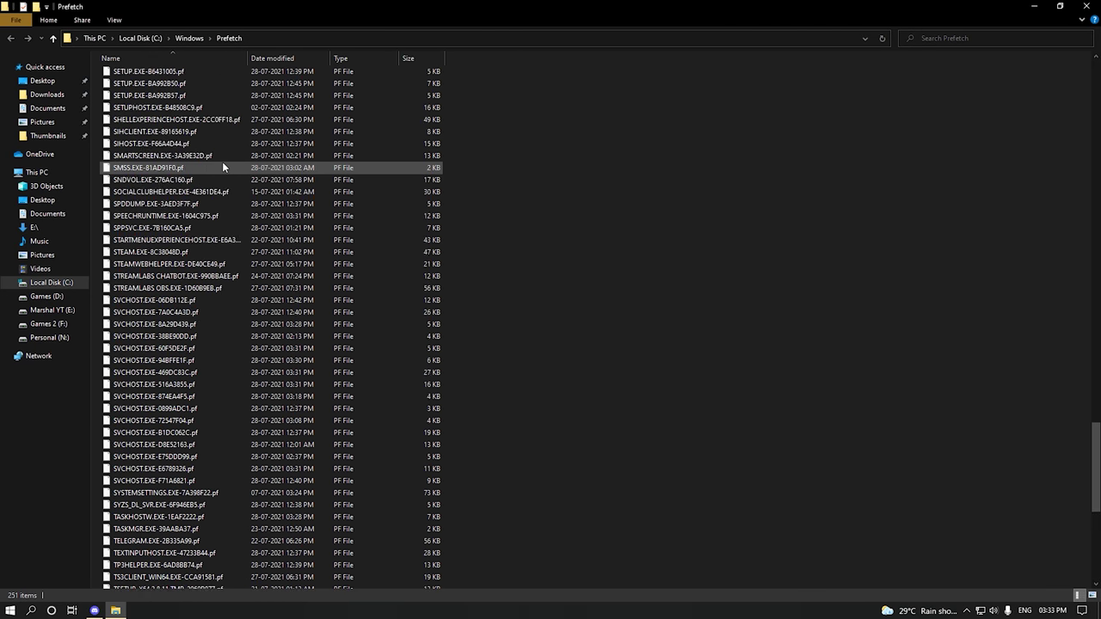
{"action": "scroll", "coordinate": [222, 162], "scroll_direction": "up", "scroll_amount": 20}
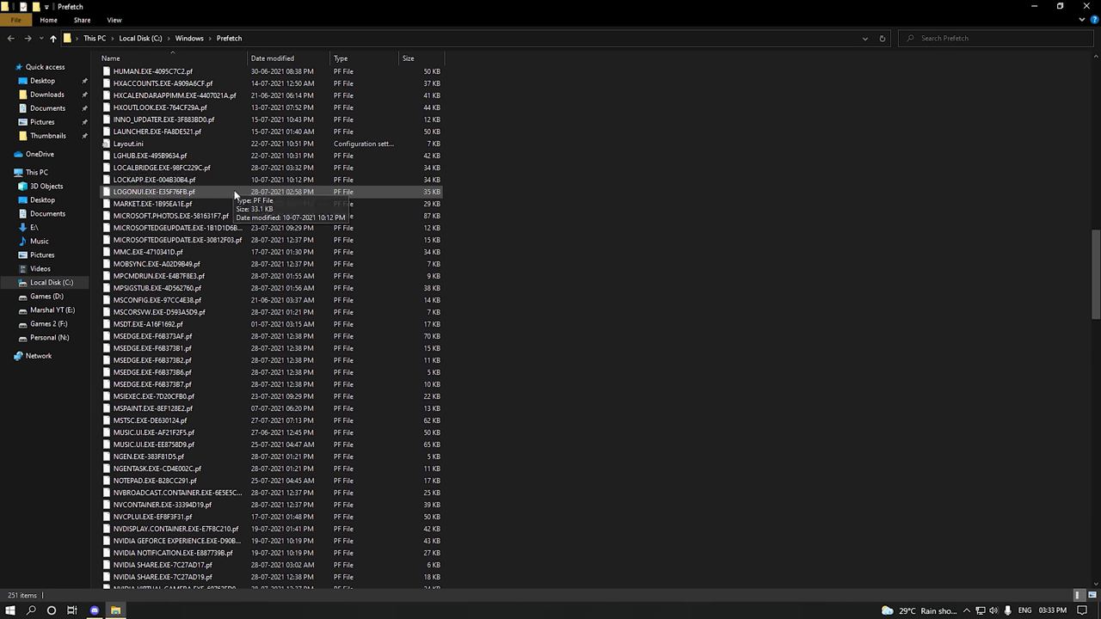
{"action": "scroll", "coordinate": [234, 193], "scroll_direction": "up", "scroll_amount": 5}
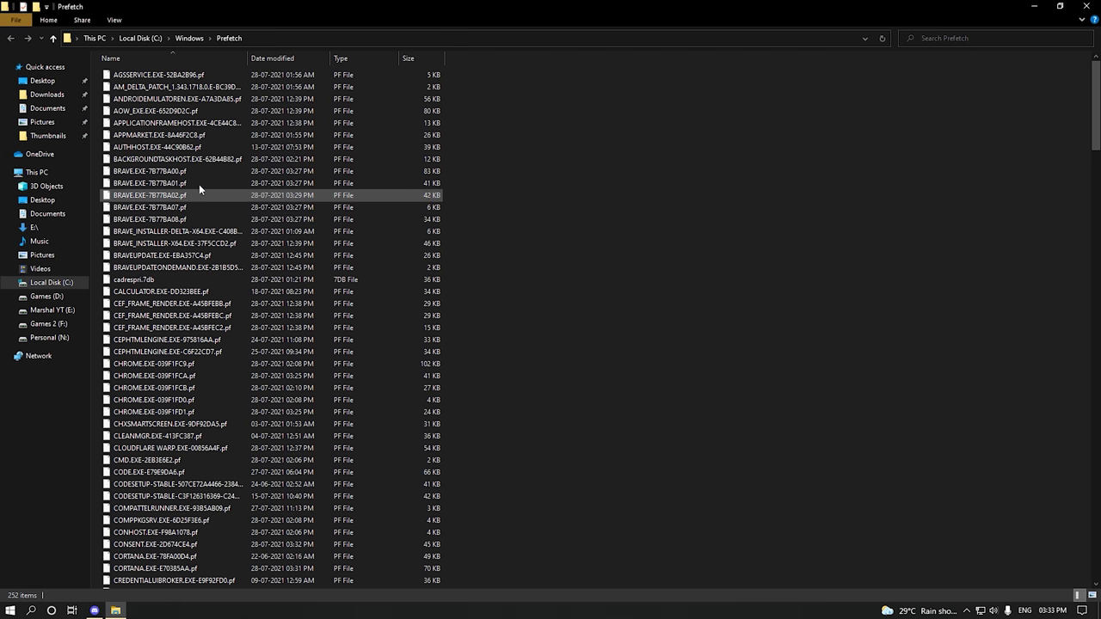
{"action": "key", "text": "ctrl+a"}
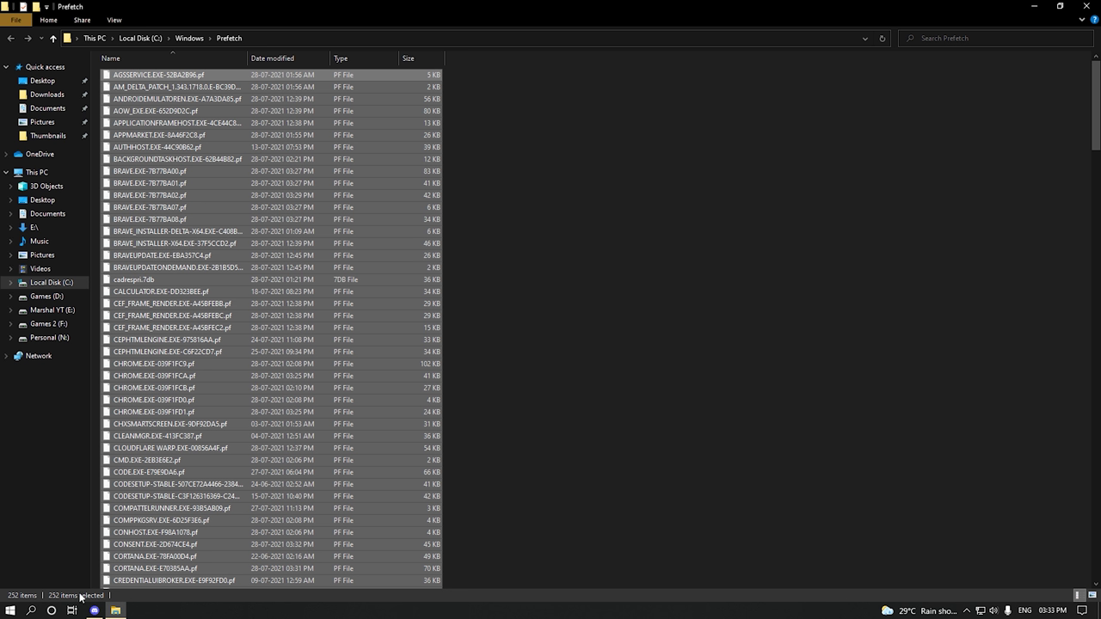
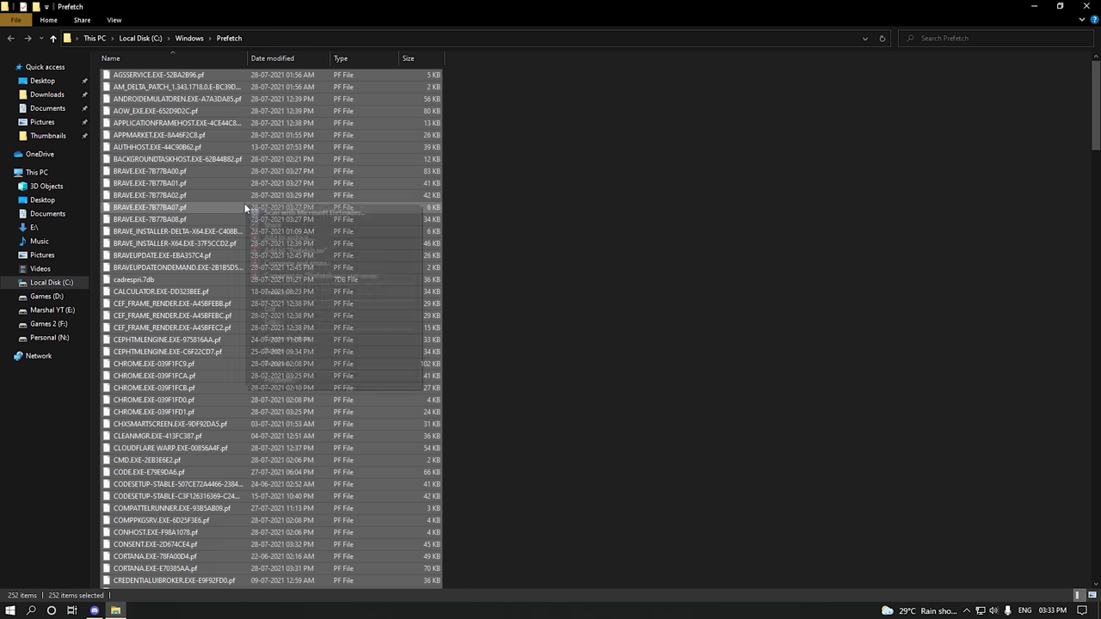
{"action": "right_click", "coordinate": [244, 203]}
{"action": "left_click", "coordinate": [284, 362]}
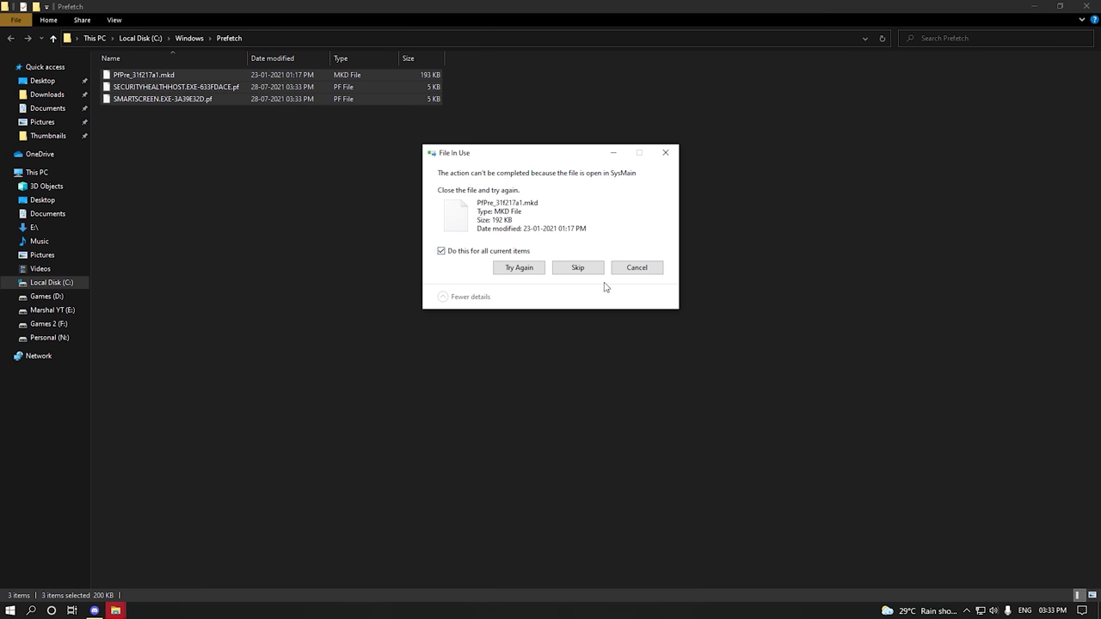
{"action": "left_click", "coordinate": [589, 271]}
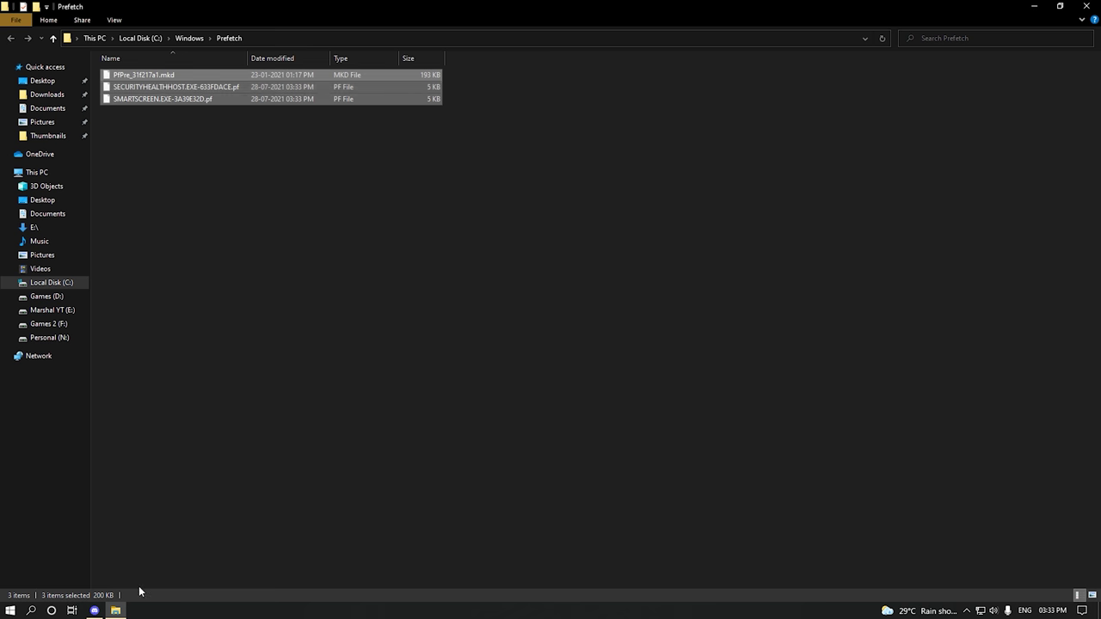
{"action": "left_click", "coordinate": [1087, 6]}
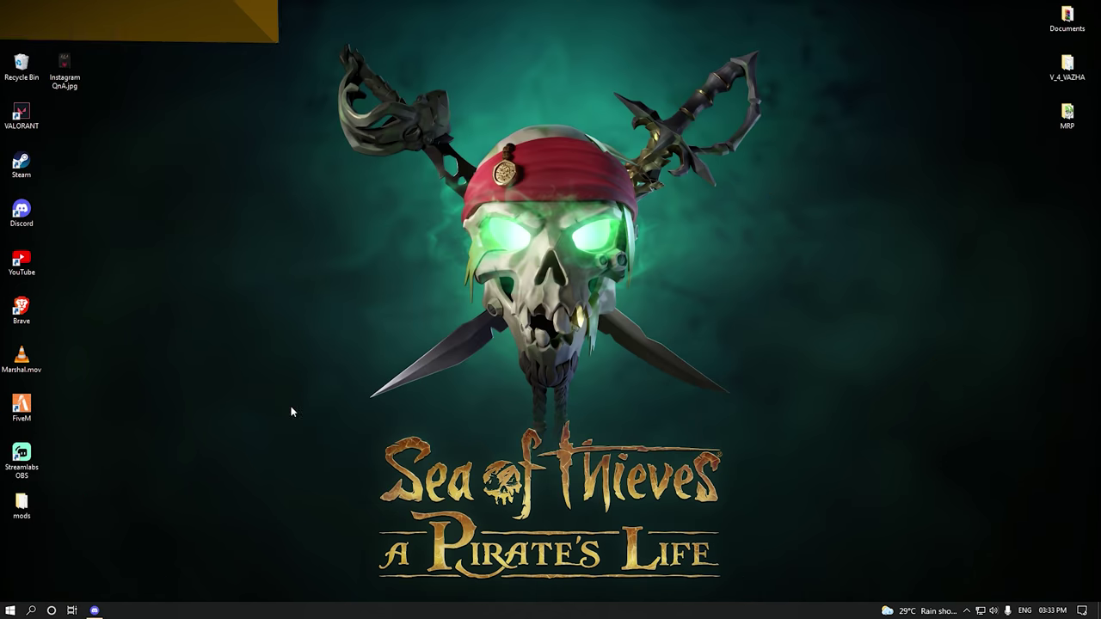
Search Windows for "control" and open Control Panel.
{"action": "left_click", "coordinate": [34, 611]}
{"action": "type", "text": "control"}
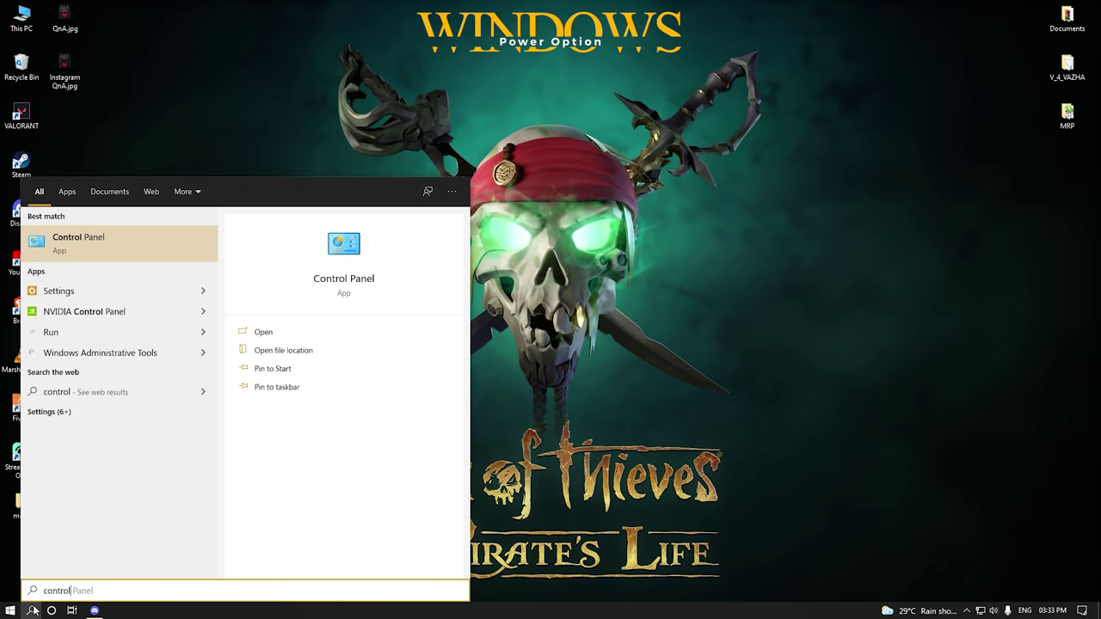
{"action": "key", "text": "Return"}
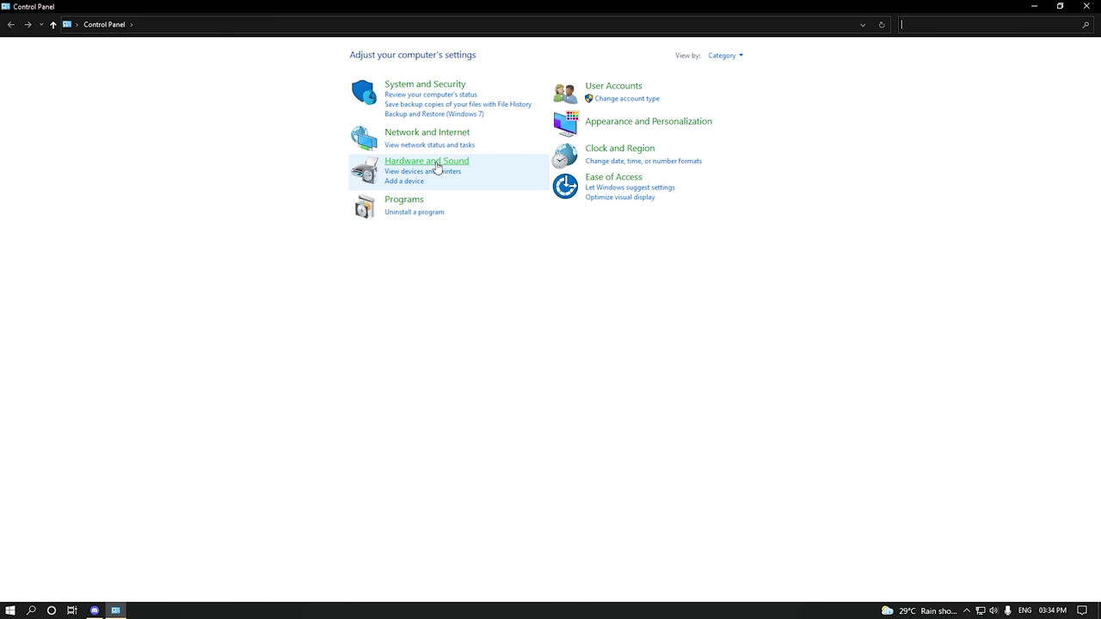
Open Power Options under Hardware and Sound, check which power plan is selected, and close Control Panel.
{"action": "left_click", "coordinate": [437, 163]}
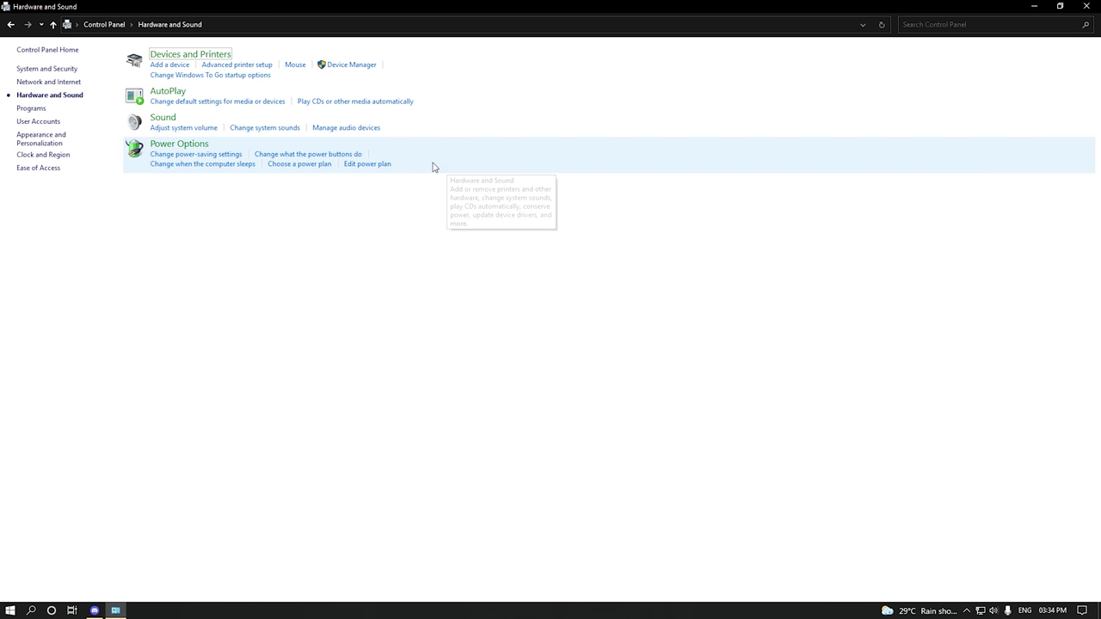
{"action": "left_click", "coordinate": [182, 147]}
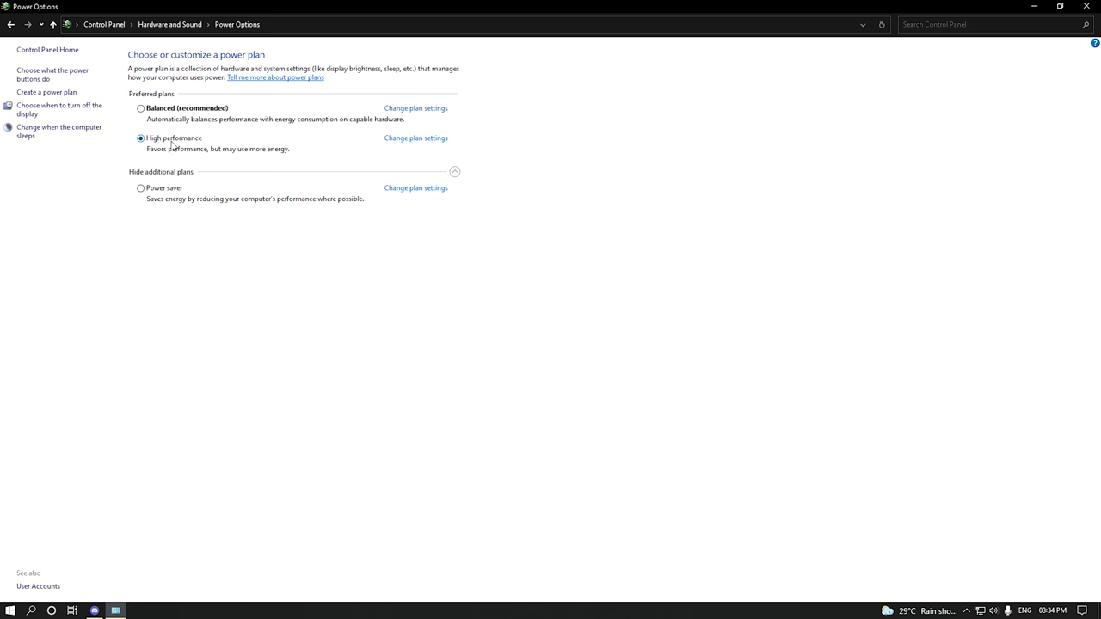
{"action": "left_click", "coordinate": [1088, 6]}
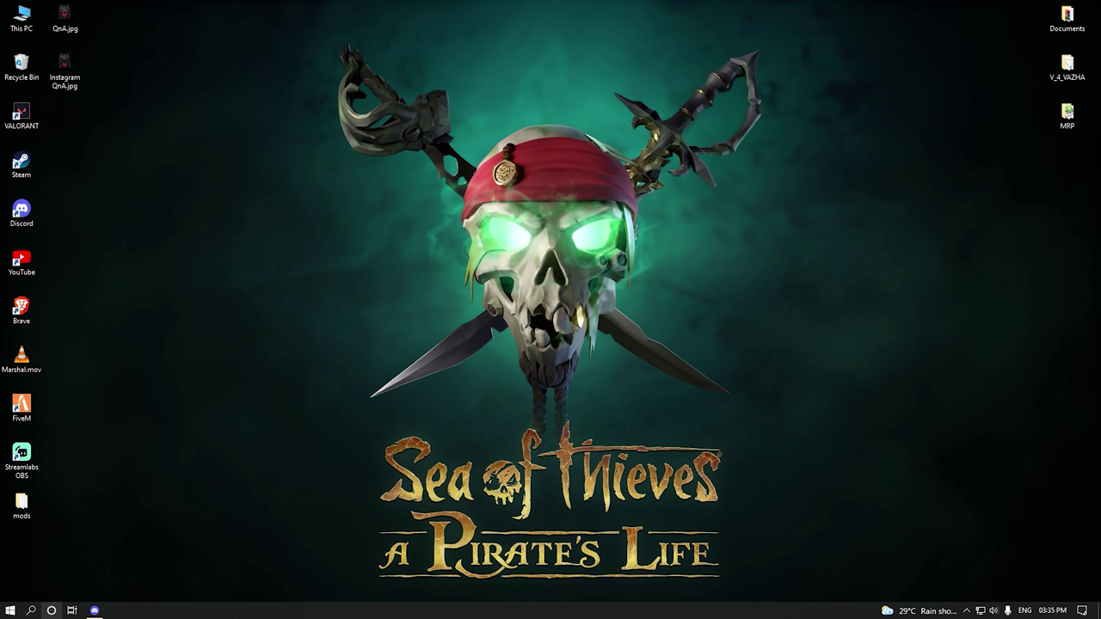
Search Windows for "about", open About your PC and bring up the advanced system settings.
{"action": "left_click", "coordinate": [31, 611]}
{"action": "type", "text": "about"}
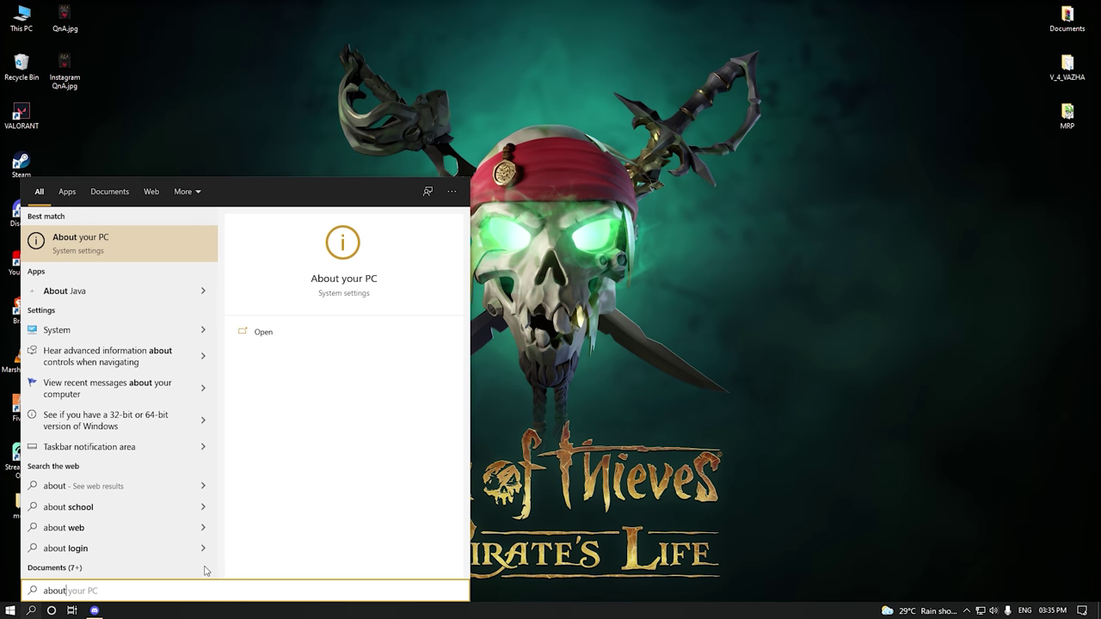
{"action": "left_click", "coordinate": [143, 249]}
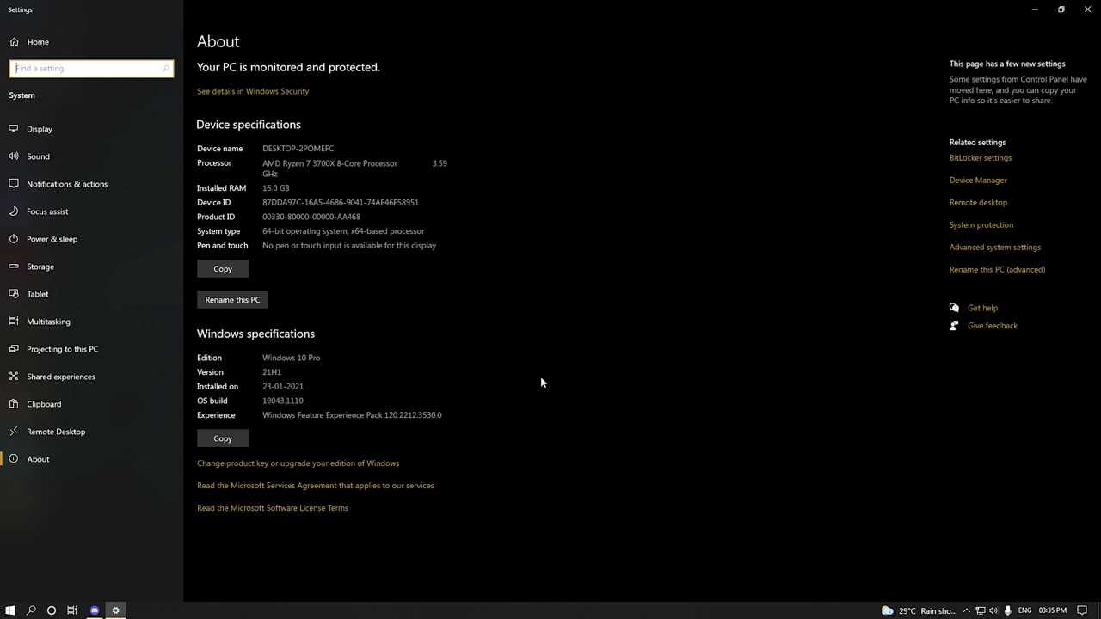
{"action": "left_click", "coordinate": [992, 255]}
{"action": "left_click_drag", "start_coordinate": [240, 90], "coordinate": [544, 139]}
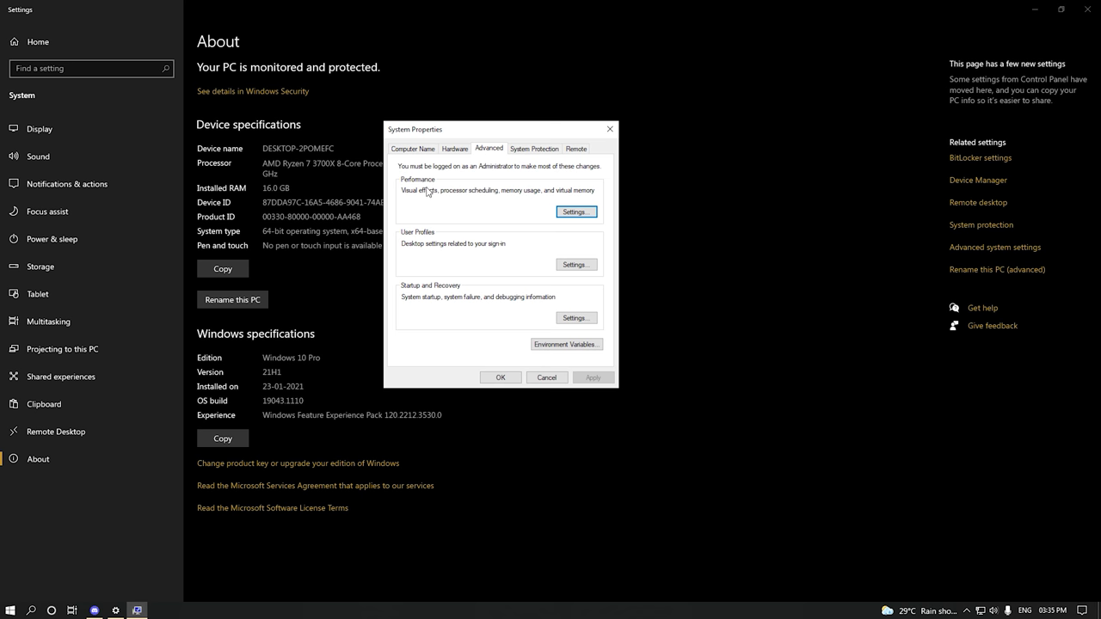
Open the Performance settings and apply the visual effects option Adjust for best performance.
{"action": "left_click", "coordinate": [575, 212]}
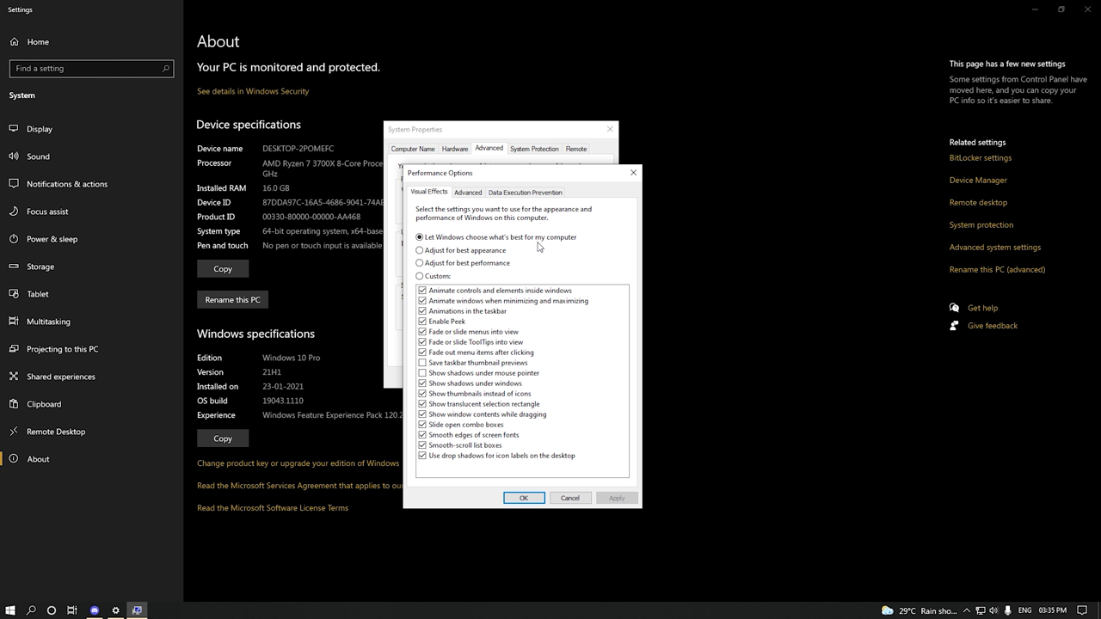
{"action": "left_click", "coordinate": [435, 265]}
{"action": "left_click", "coordinate": [623, 498]}
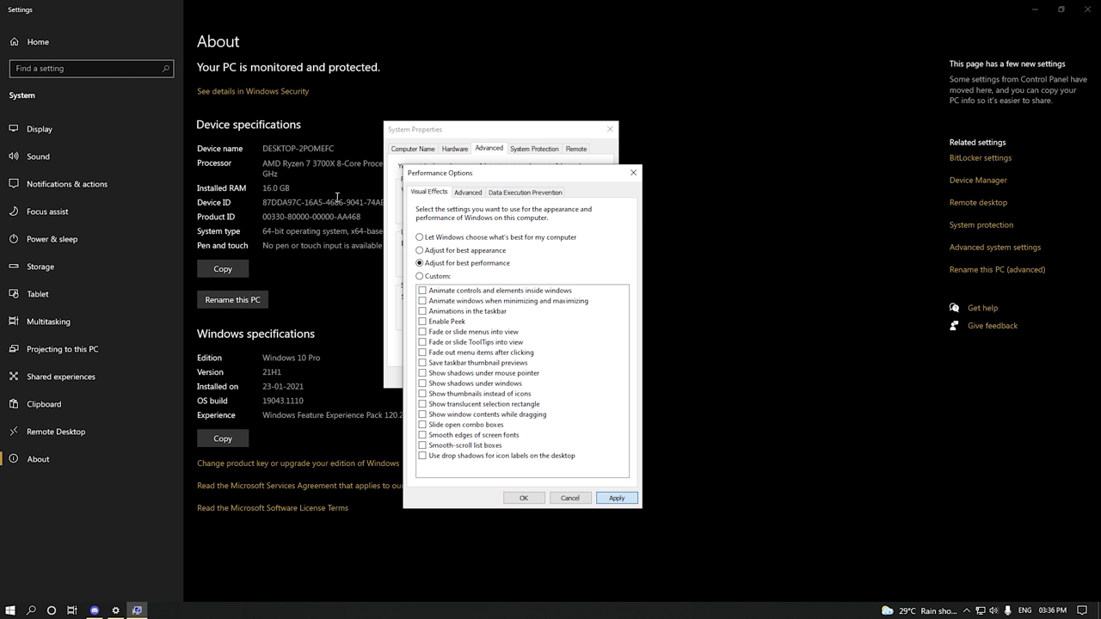
Inspect the desktop icons with the best-performance visual effects applied, and bring Performance Options back up.
{"action": "key", "text": "super+d"}
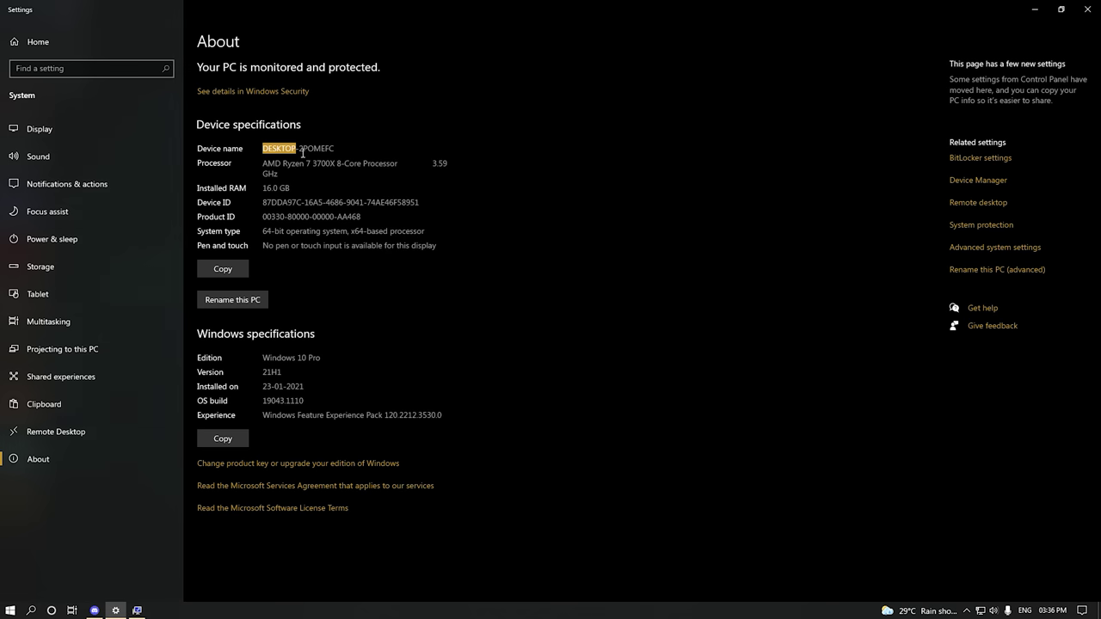
{"action": "left_click_drag", "start_coordinate": [156, 67], "coordinate": [629, 492]}
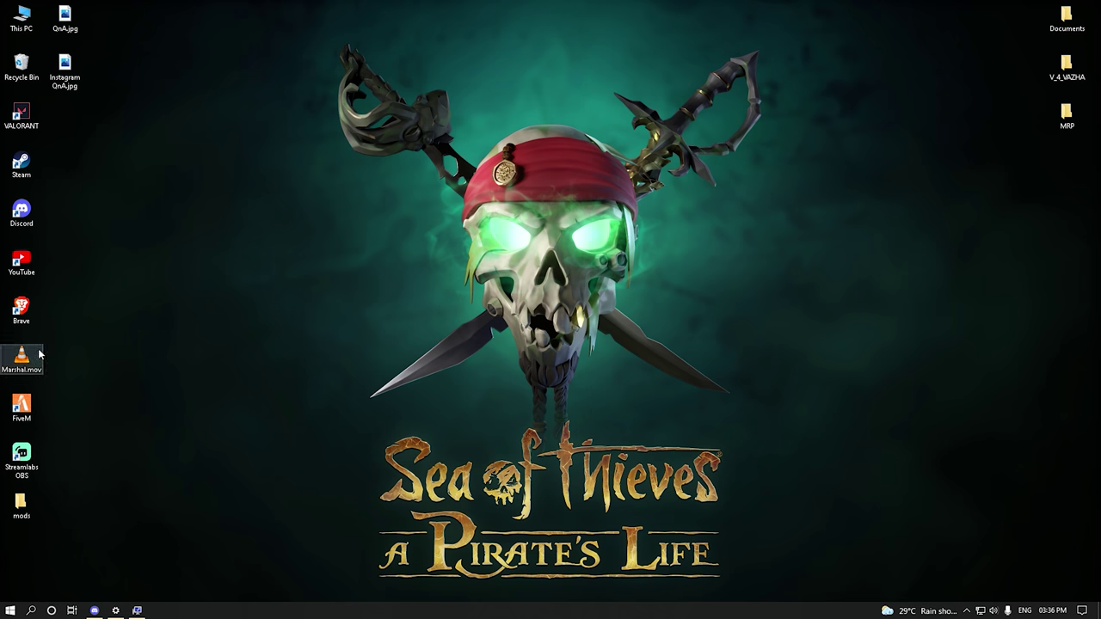
{"action": "mouse_move", "coordinate": [34, 353]}
{"action": "left_mouse_down"}
{"action": "mouse_move", "coordinate": [312, 312]}
{"action": "mouse_move", "coordinate": [39, 335]}
{"action": "mouse_move", "coordinate": [31, 352]}
{"action": "left_mouse_up"}
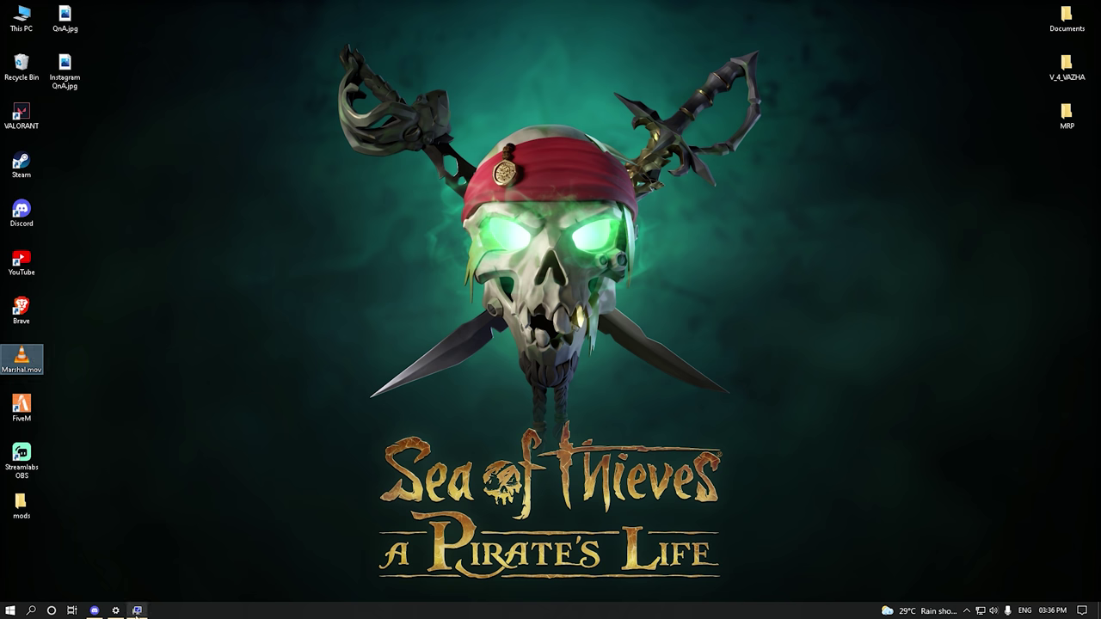
{"action": "key", "text": "super+d"}
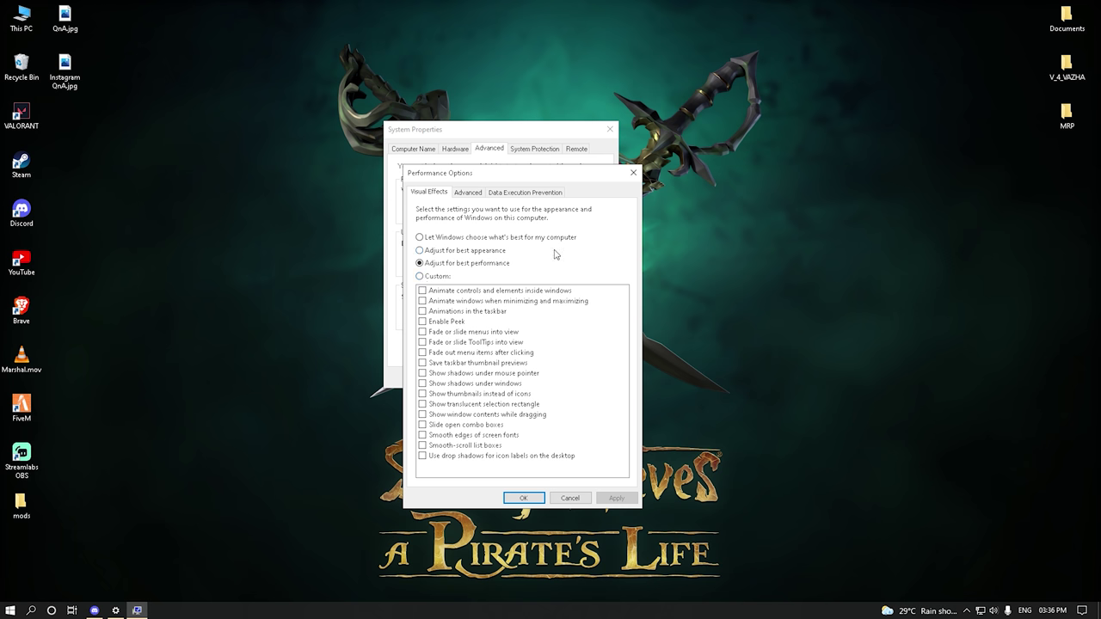
Enable "Show thumbnails instead of icons" and "Smooth edges of screen fonts" and apply the custom visual effects.
{"action": "left_click", "coordinate": [423, 394]}
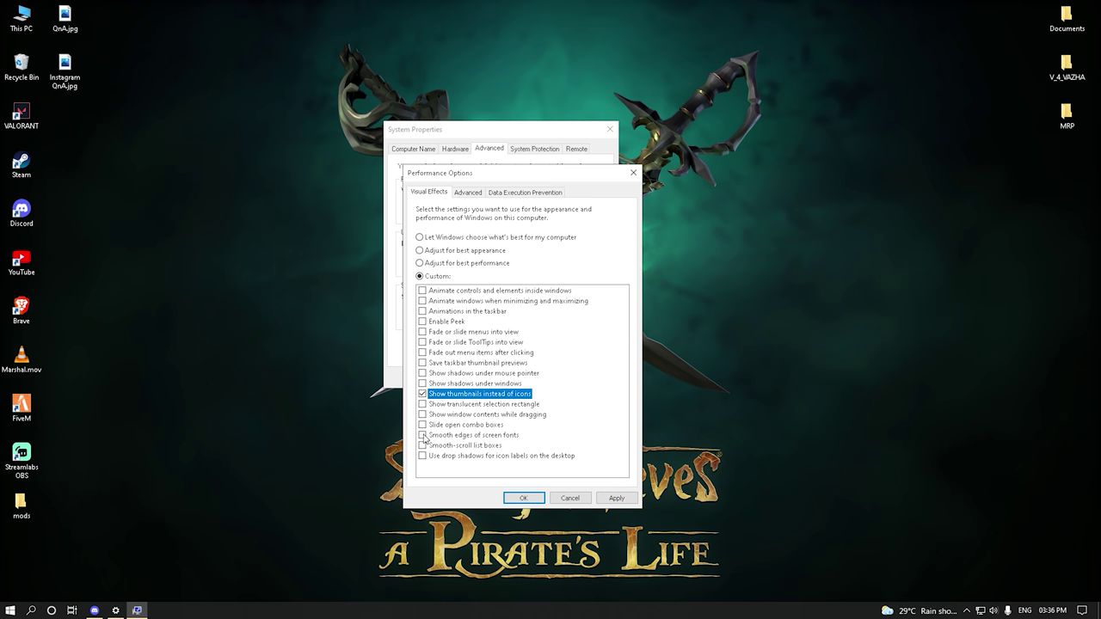
{"action": "left_click", "coordinate": [423, 436]}
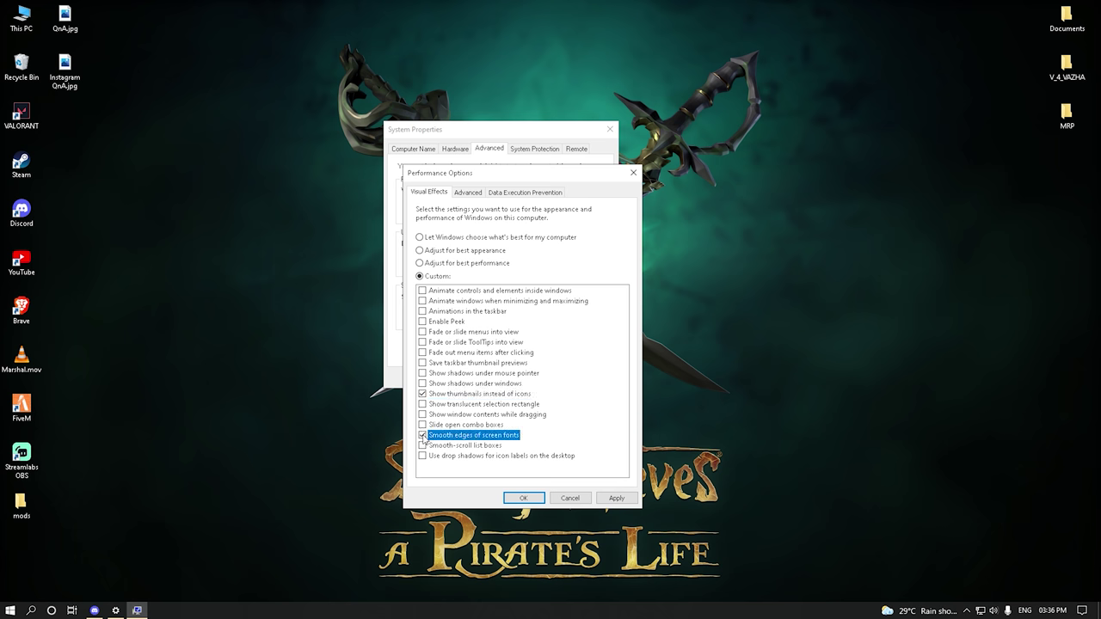
{"action": "left_click", "coordinate": [617, 503]}
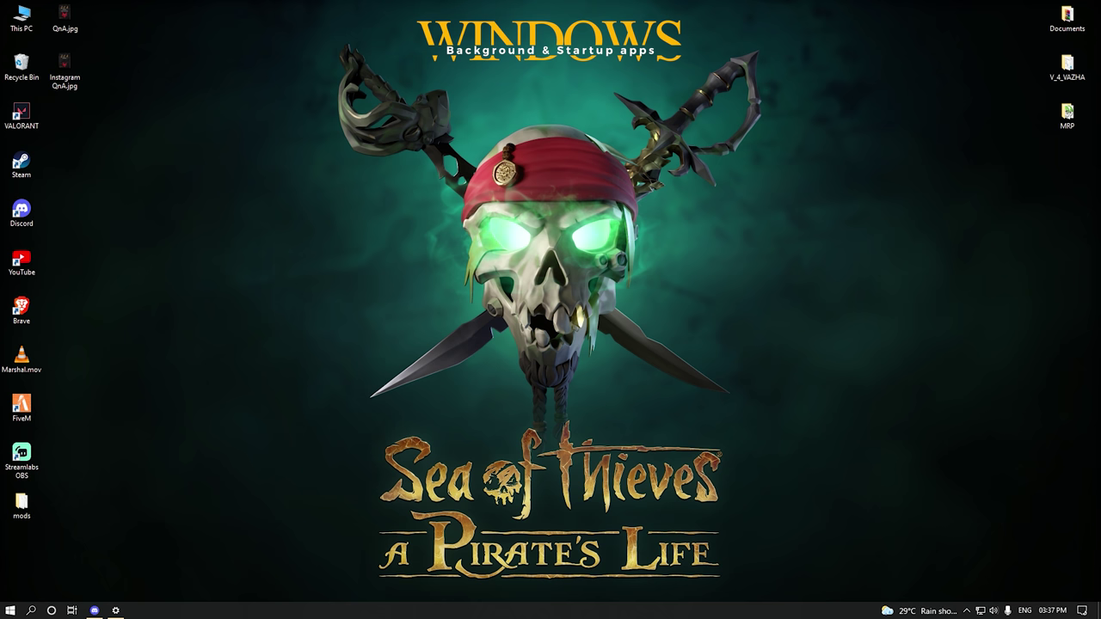
{"action": "right_click", "coordinate": [346, 613]}
{"action": "left_click", "coordinate": [370, 554]}
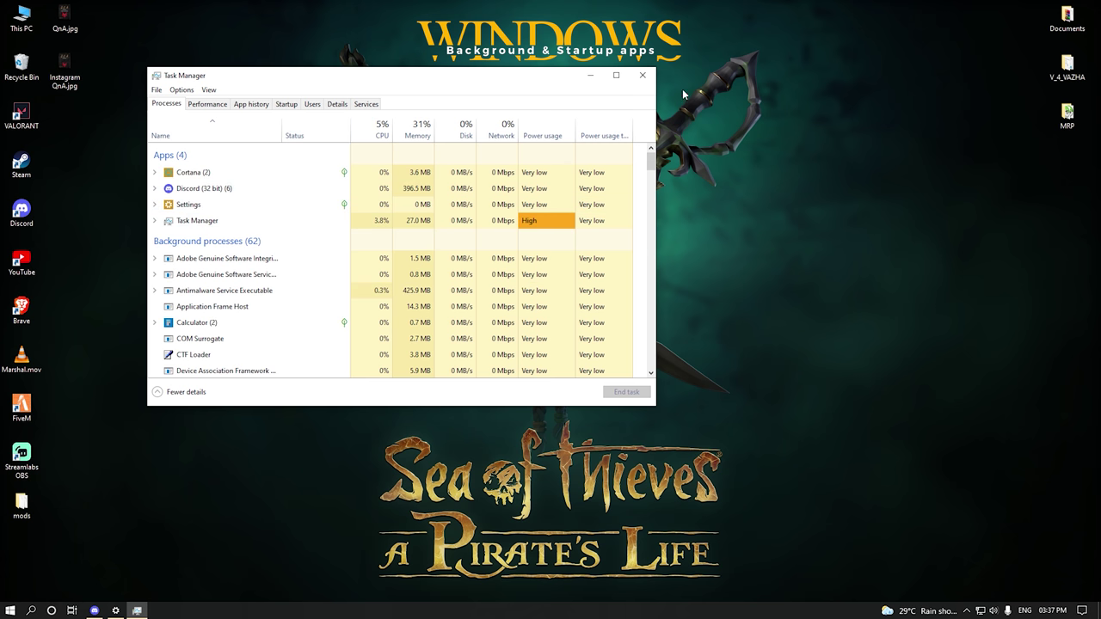
{"action": "left_click", "coordinate": [642, 74]}
Search Windows for "task" and open Task Manager in its detailed view.
{"action": "left_click", "coordinate": [31, 611]}
{"action": "type", "text": "task"}
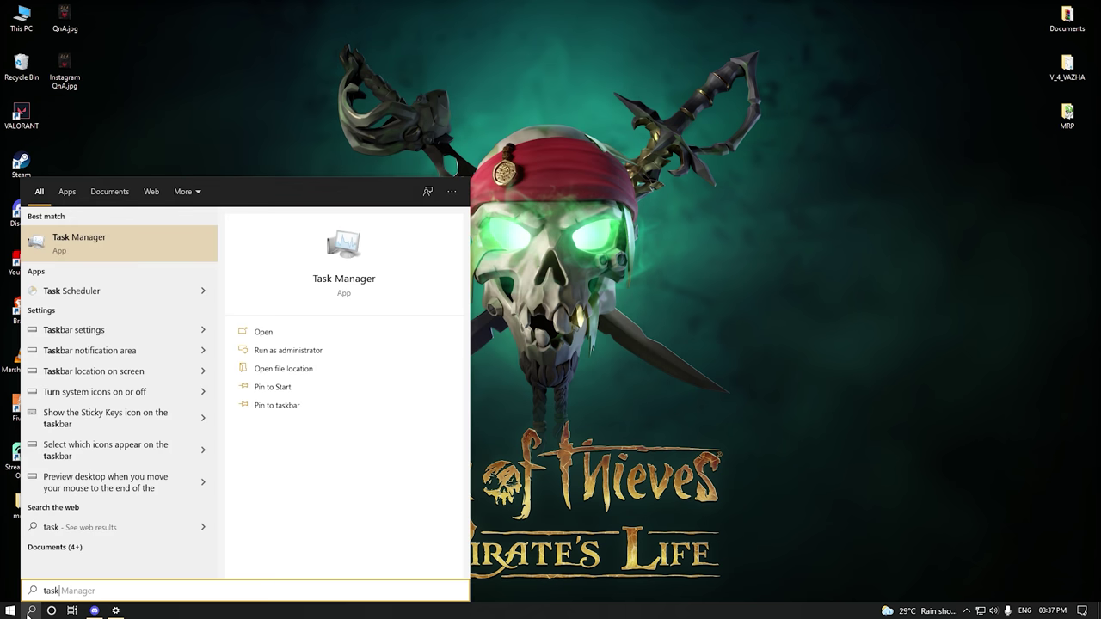
{"action": "left_click", "coordinate": [42, 239]}
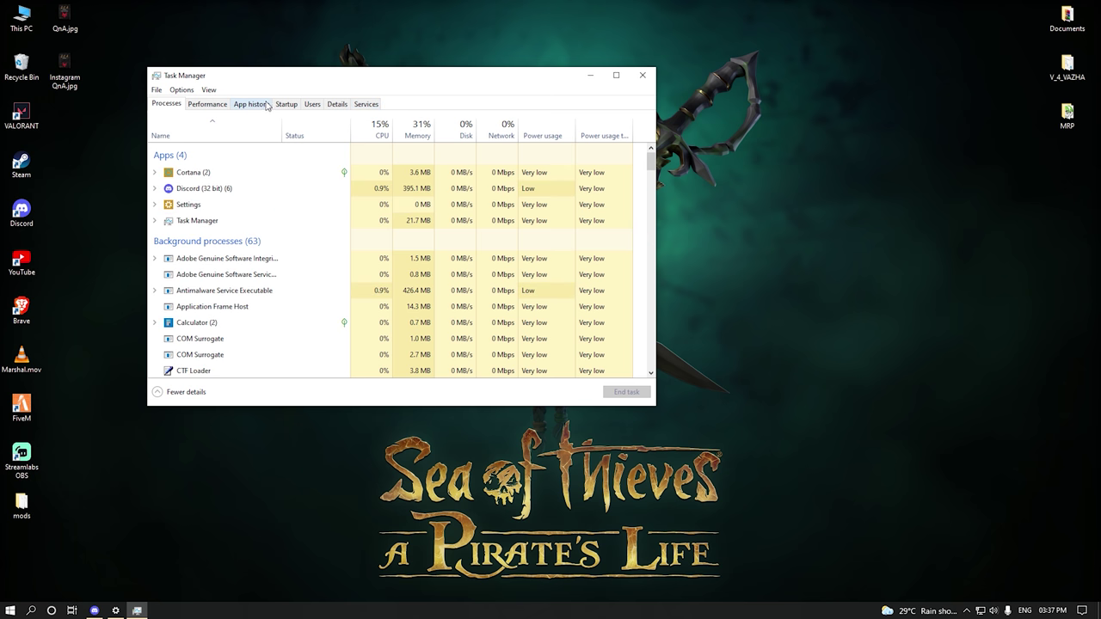
{"action": "left_click", "coordinate": [165, 393]}
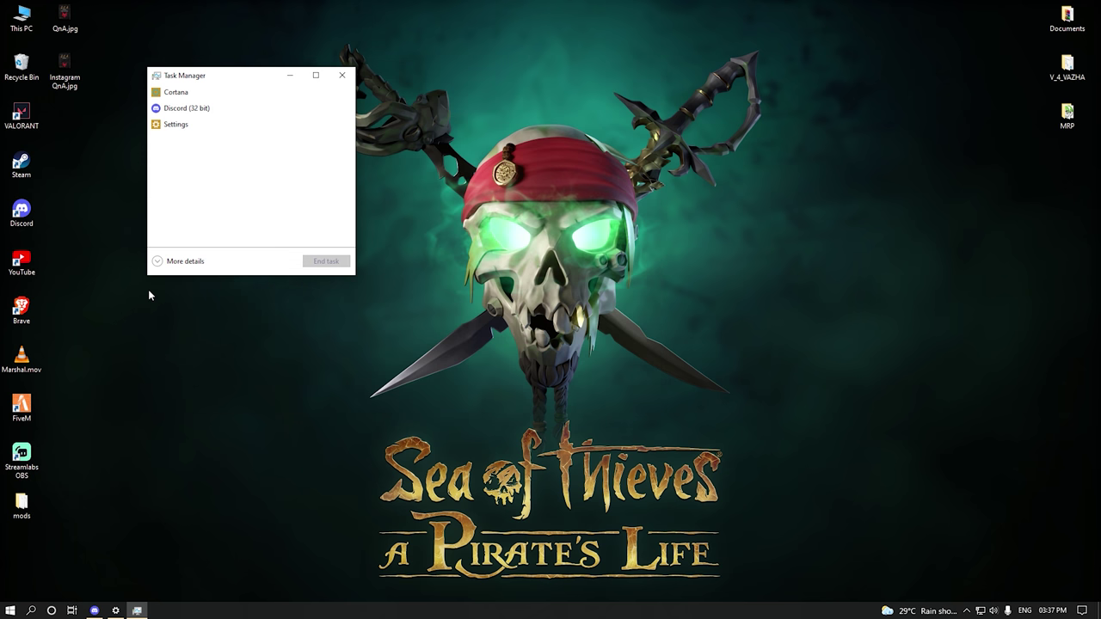
{"action": "left_click", "coordinate": [160, 262]}
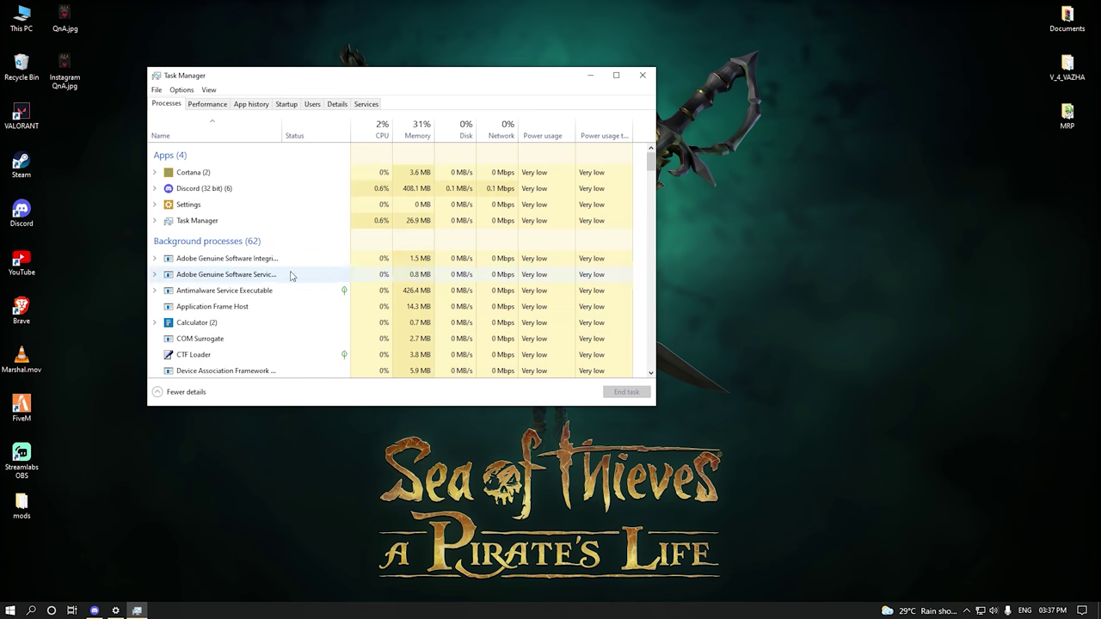
Review the list of startup apps and their enabled status in Task Manager, and maximize the window.
{"action": "left_click", "coordinate": [287, 104]}
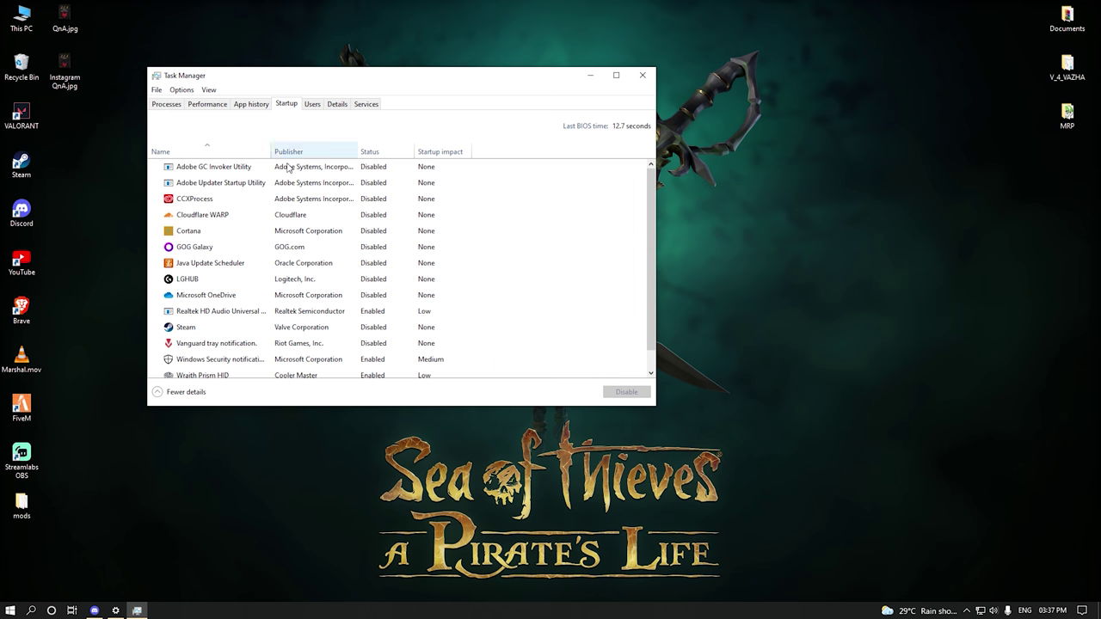
{"action": "left_click_drag", "start_coordinate": [491, 77], "coordinate": [606, 46]}
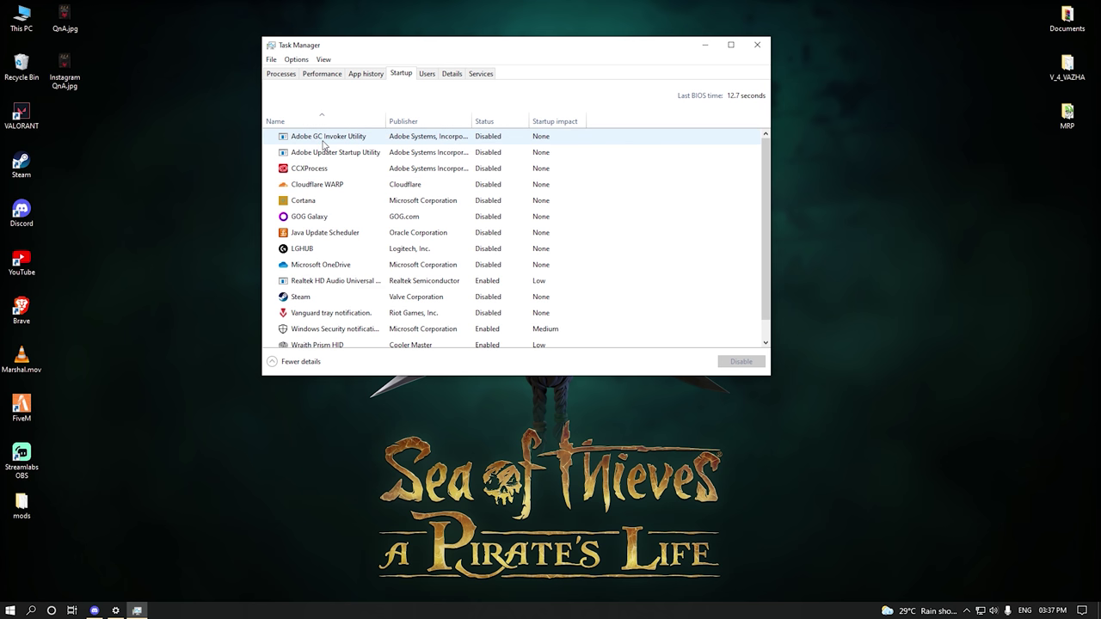
{"action": "scroll", "coordinate": [326, 155], "scroll_direction": "down", "scroll_amount": 1}
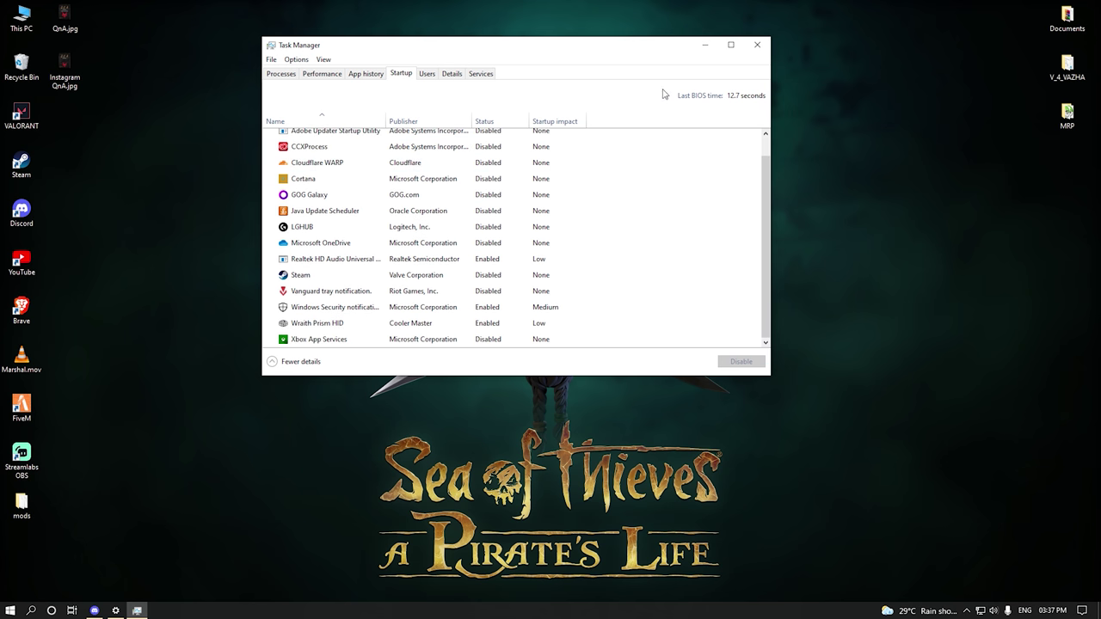
{"action": "left_click", "coordinate": [730, 45]}
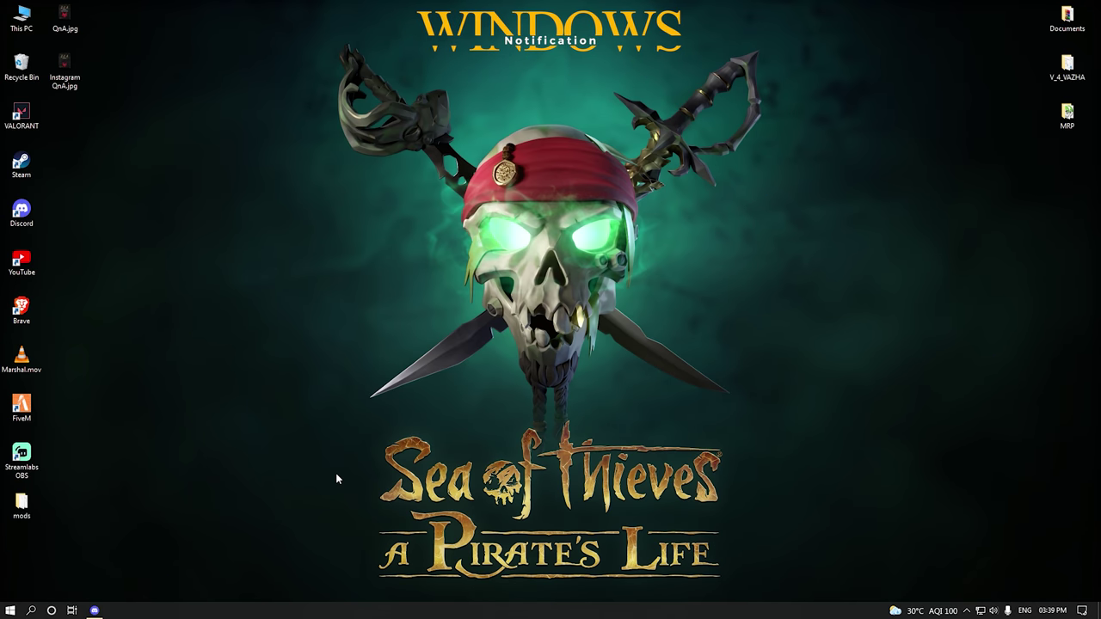
Open the Windows Settings and go to Notifications & actions in the System category.
{"action": "key", "text": "super"}
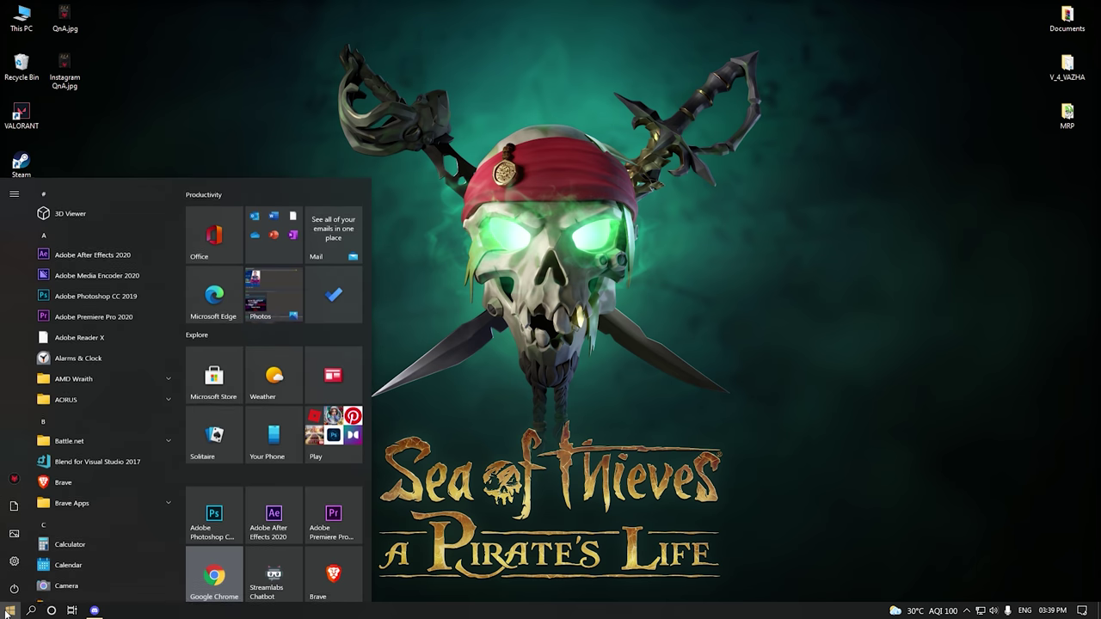
{"action": "left_click", "coordinate": [88, 566]}
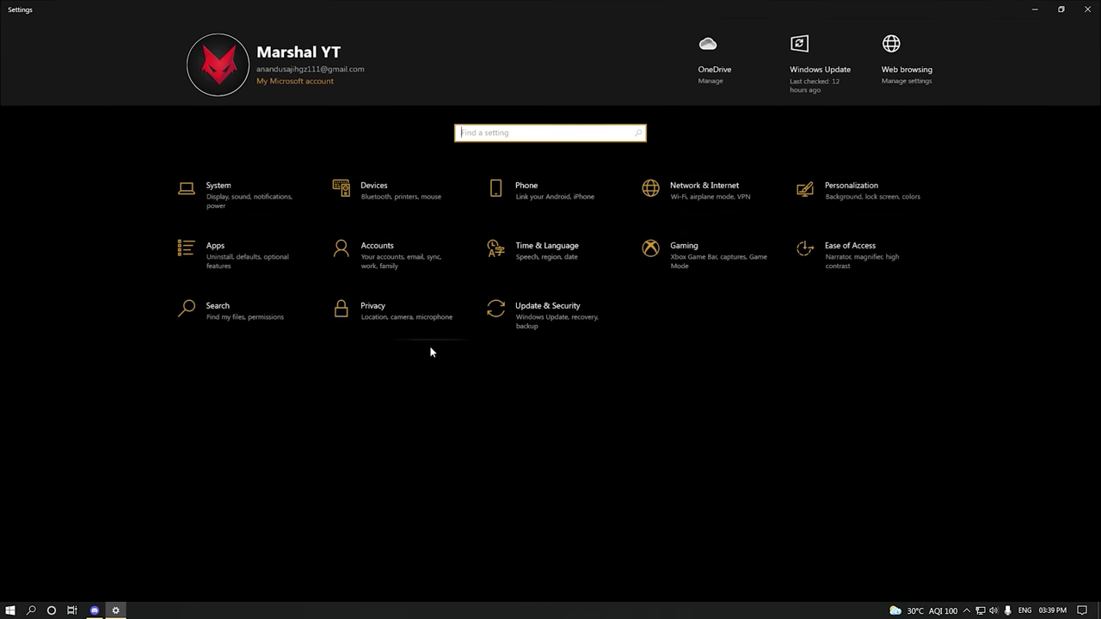
{"action": "left_click", "coordinate": [240, 199]}
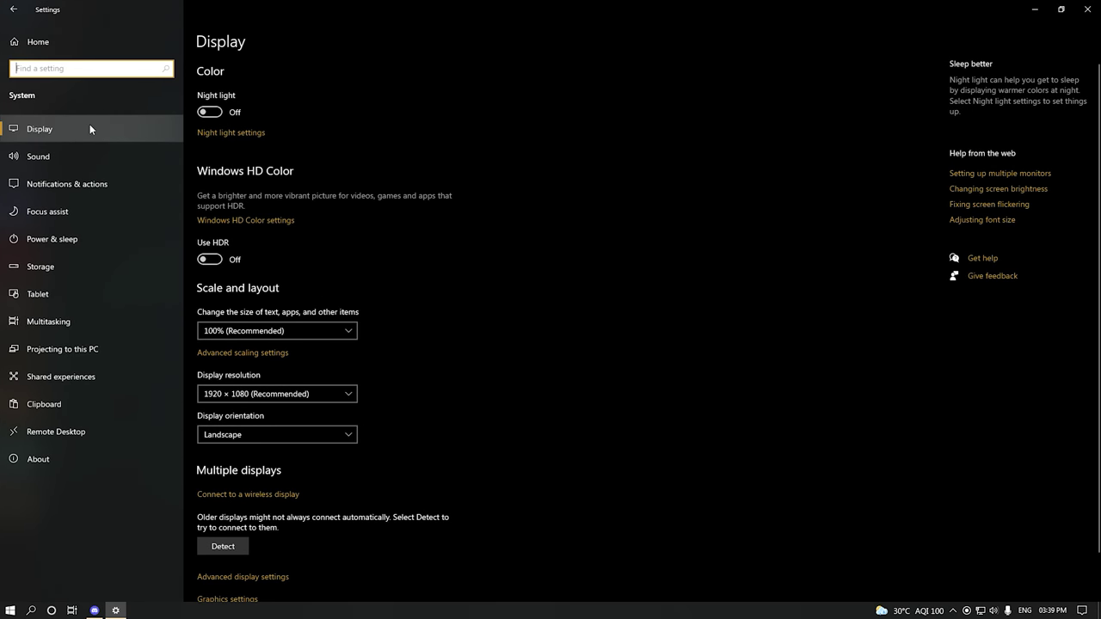
{"action": "left_click", "coordinate": [93, 185]}
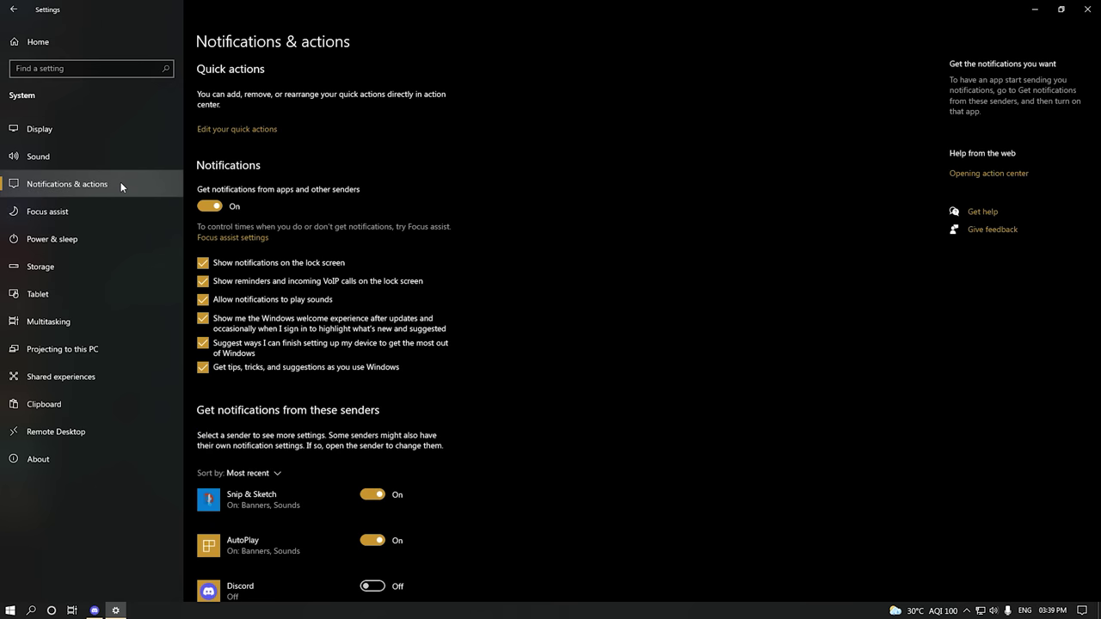
Examine the general notification options and the on/off state of each app under "Get notifications from these senders".
{"action": "scroll", "coordinate": [226, 459], "scroll_direction": "down", "scroll_amount": 4}
{"action": "scroll", "coordinate": [229, 160], "scroll_direction": "up", "scroll_amount": 4}
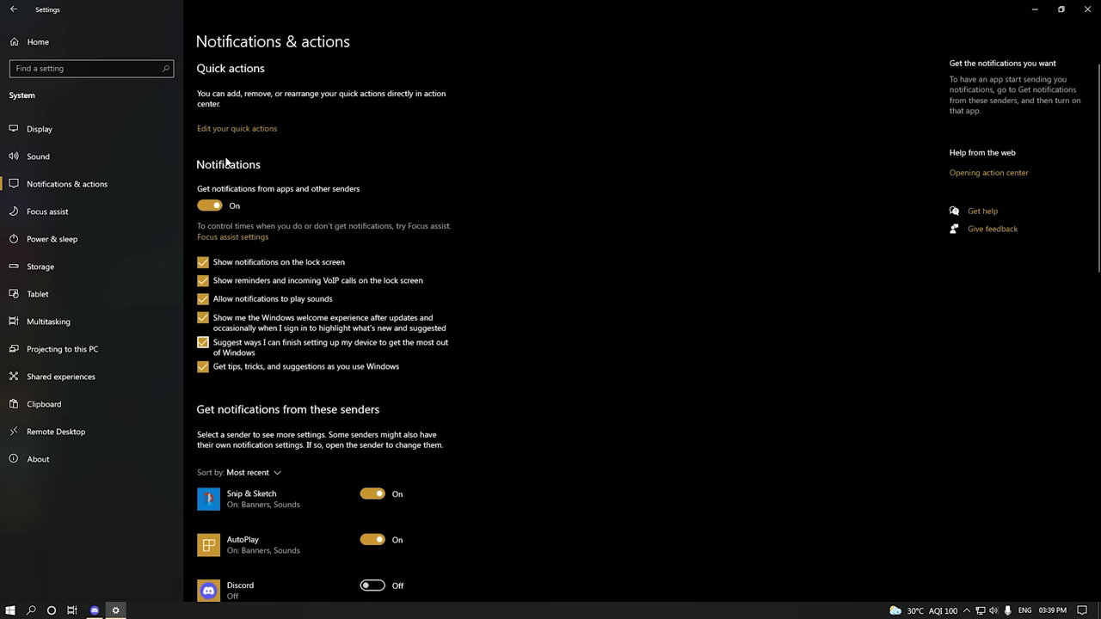
{"action": "scroll", "coordinate": [231, 271], "scroll_direction": "down", "scroll_amount": 2}
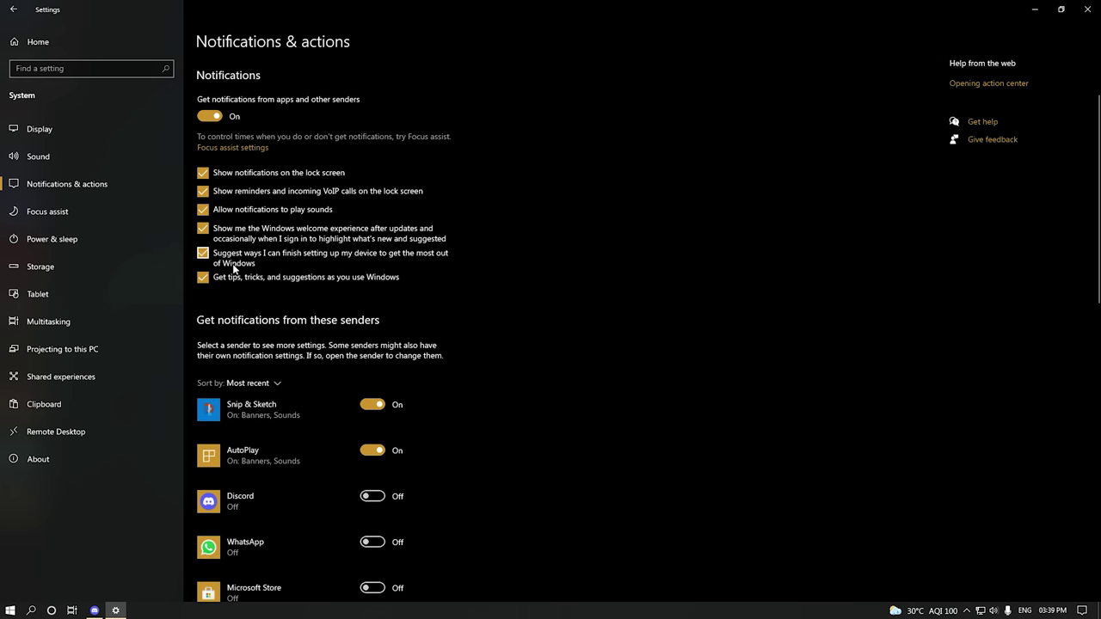
{"action": "scroll", "coordinate": [258, 271], "scroll_direction": "down", "scroll_amount": 3}
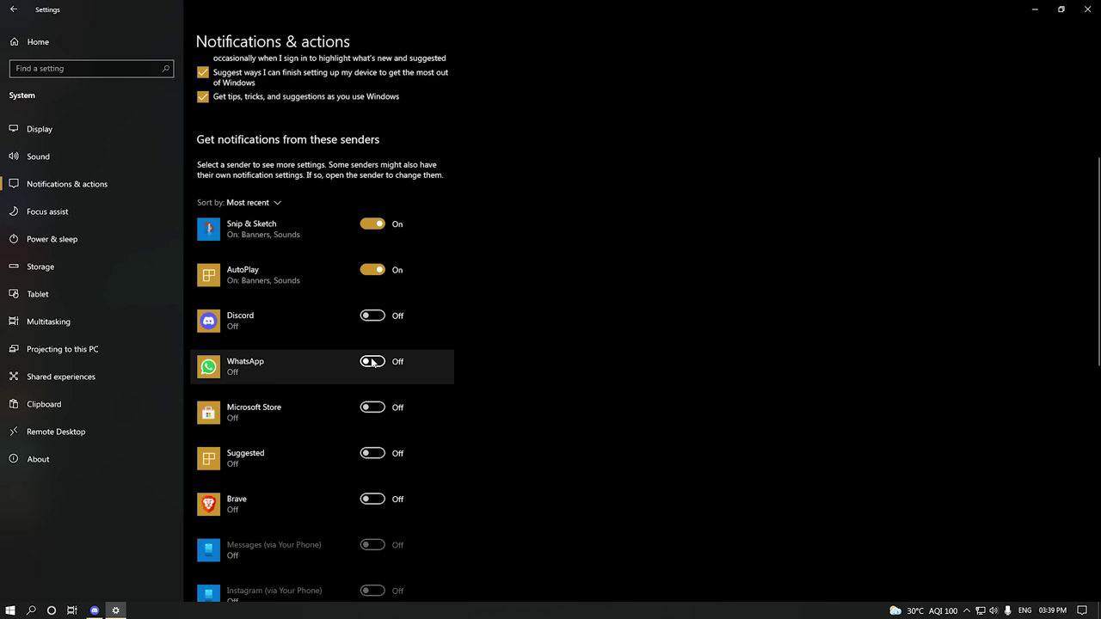
{"action": "scroll", "coordinate": [374, 366], "scroll_direction": "down", "scroll_amount": 8}
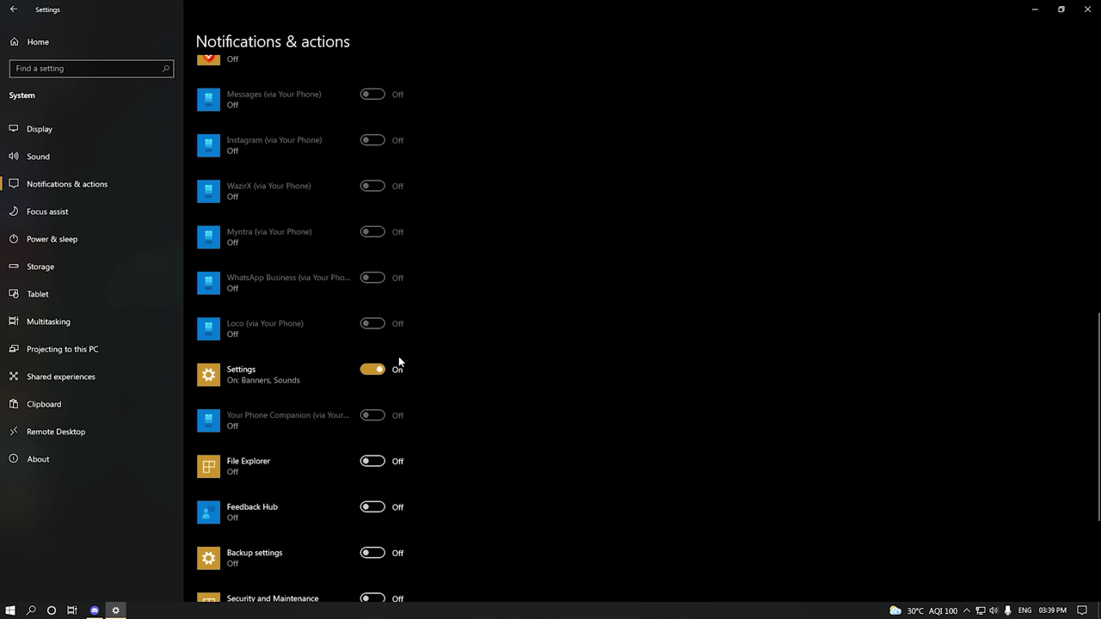
{"action": "scroll", "coordinate": [398, 360], "scroll_direction": "down", "scroll_amount": 3}
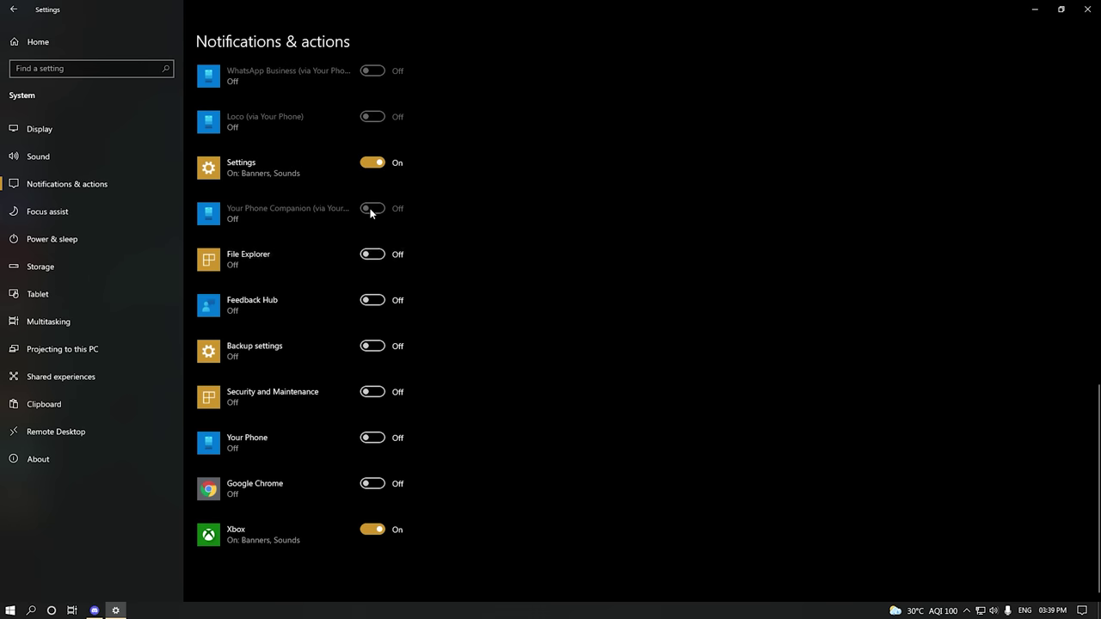
{"action": "scroll", "coordinate": [375, 550], "scroll_direction": "up", "scroll_amount": 4}
{"action": "scroll", "coordinate": [377, 543], "scroll_direction": "up", "scroll_amount": 6}
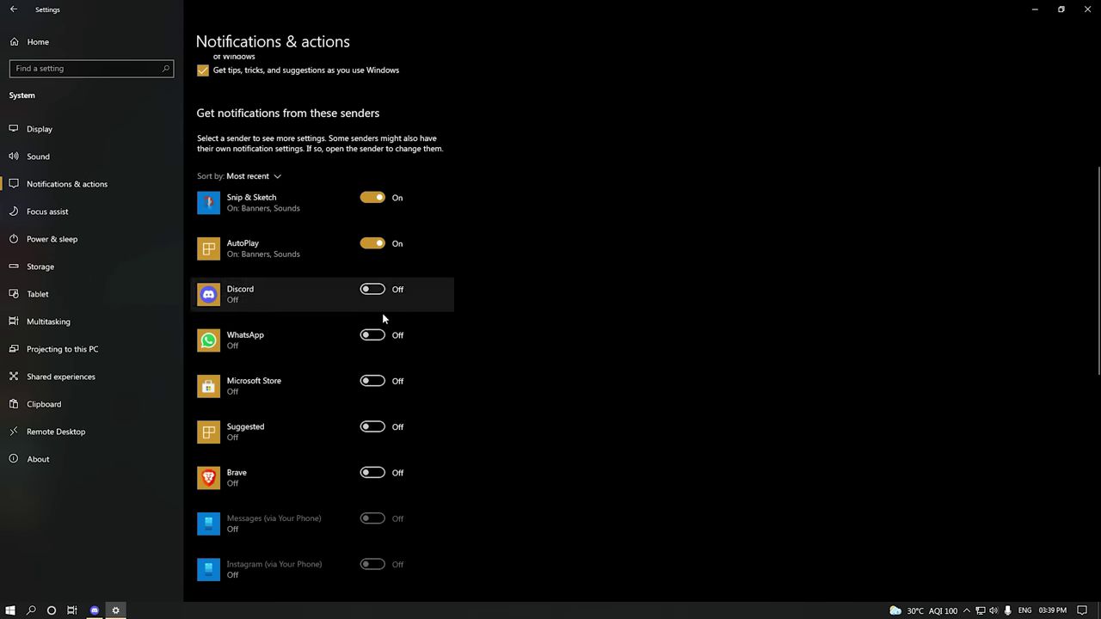
{"action": "scroll", "coordinate": [384, 314], "scroll_direction": "up", "scroll_amount": 4}
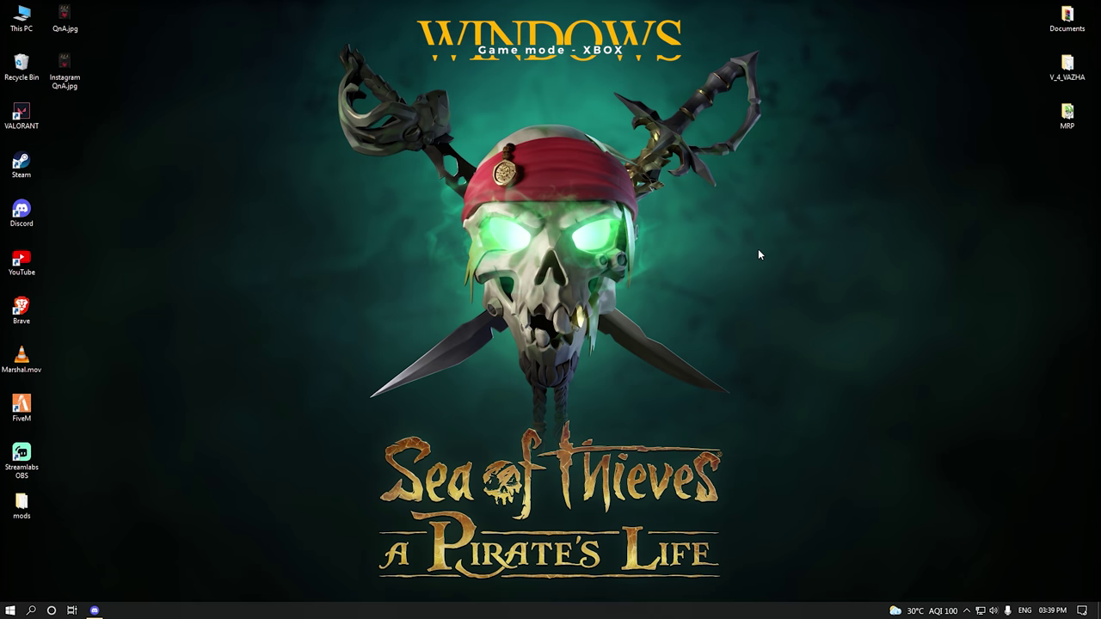
Search Windows for "game mode" and open the Game Mode settings.
{"action": "left_click", "coordinate": [31, 611]}
{"action": "type", "text": "game mode"}
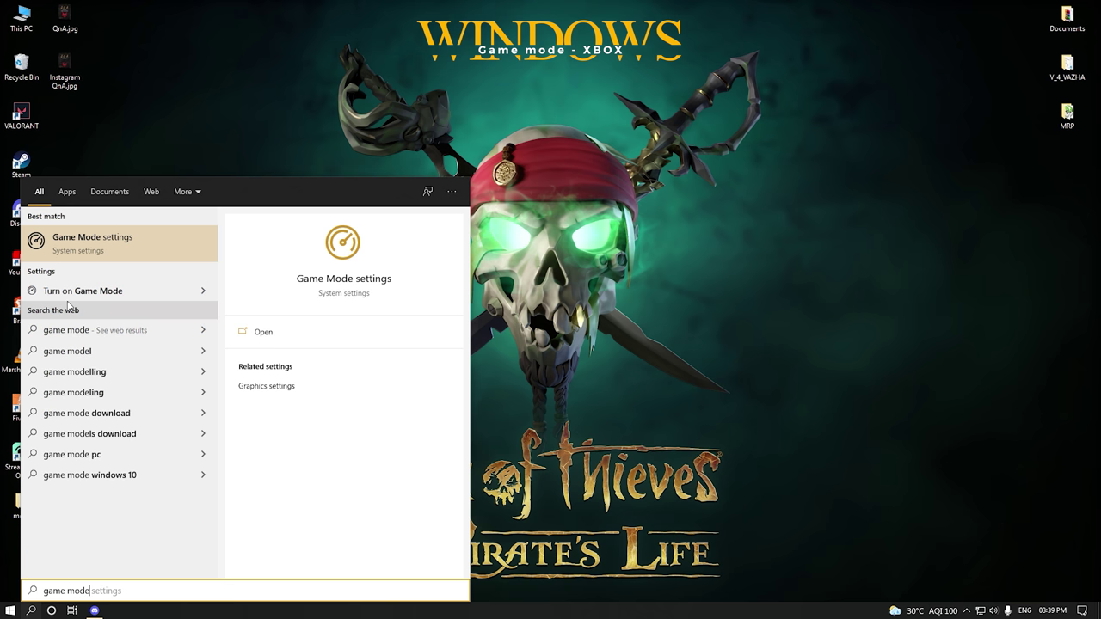
{"action": "left_click", "coordinate": [92, 241]}
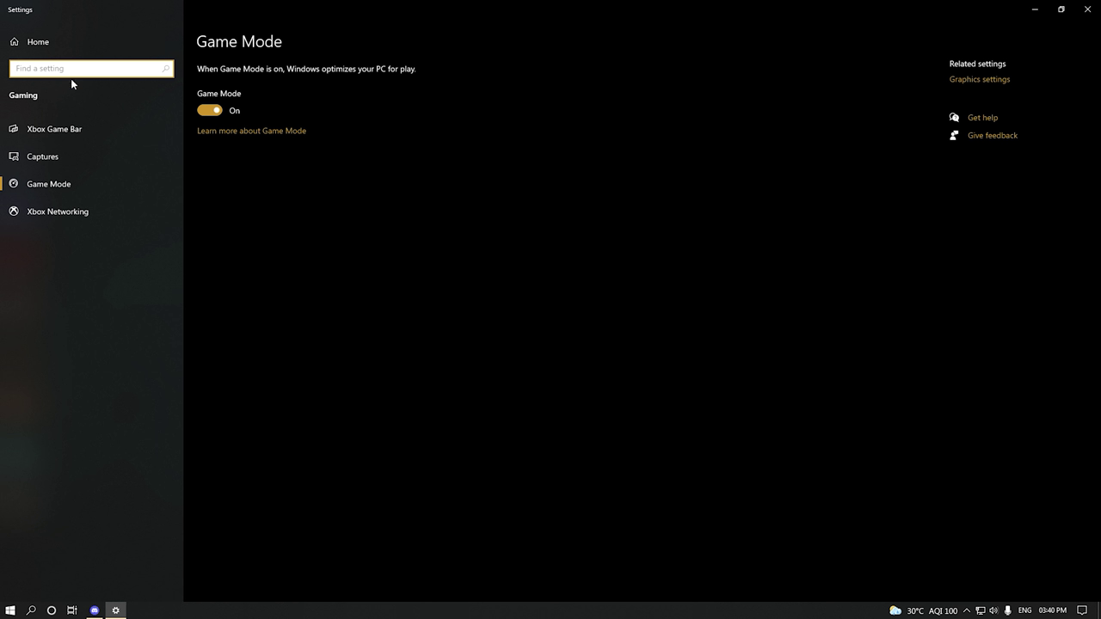
Review the Xbox Game Bar settings and keyboard shortcuts, switching Xbox Game Bar off and back on.
{"action": "left_click", "coordinate": [36, 135]}
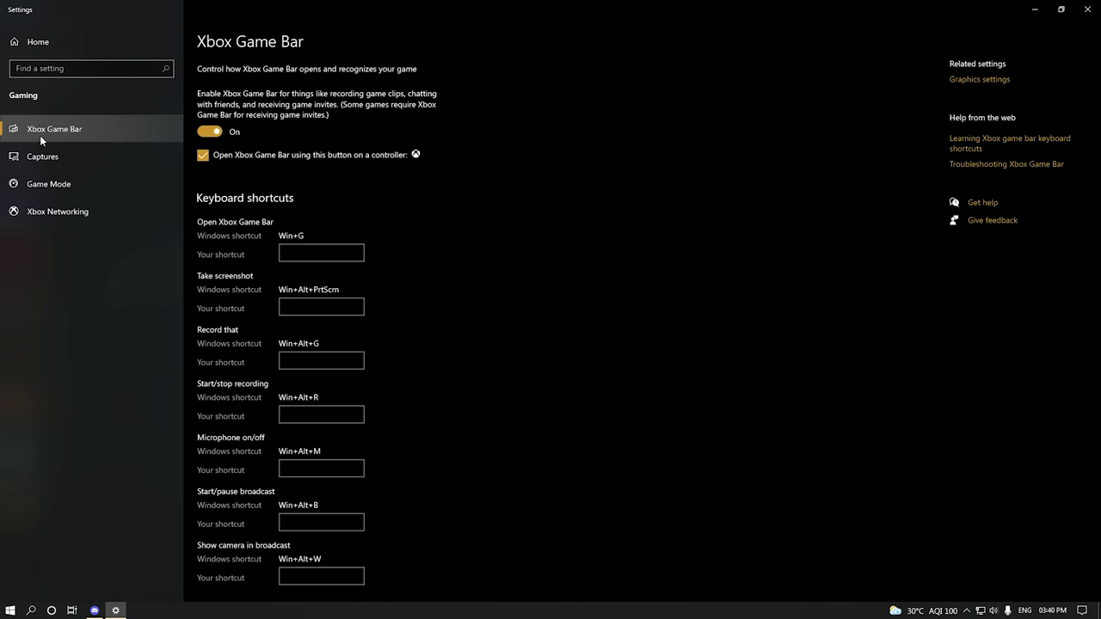
{"action": "scroll", "coordinate": [243, 269], "scroll_direction": "down", "scroll_amount": 1}
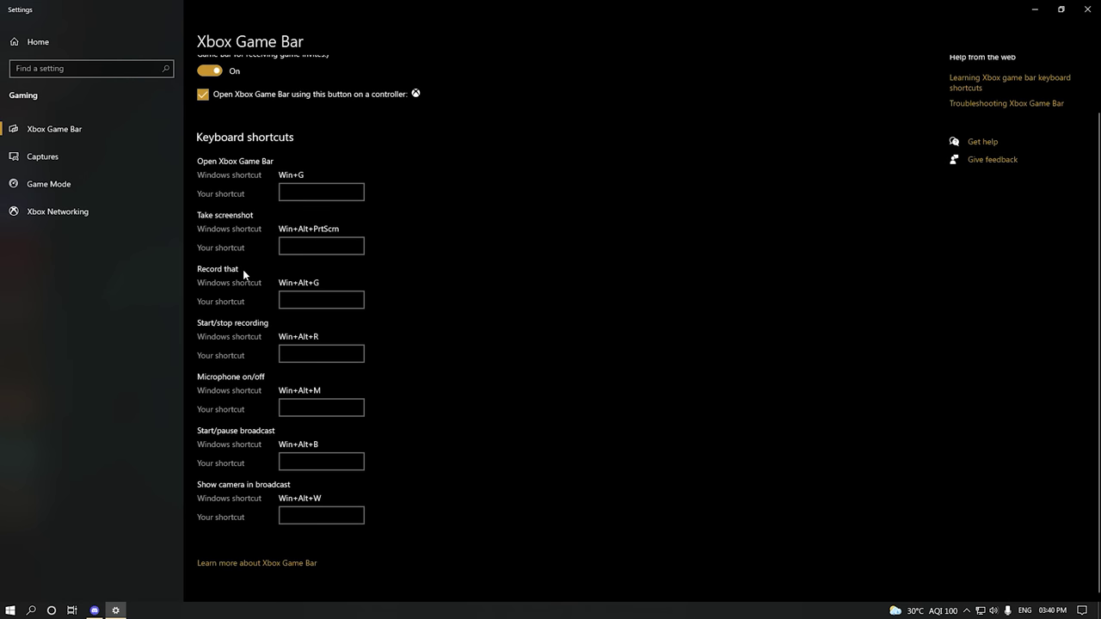
{"action": "scroll", "coordinate": [244, 270], "scroll_direction": "up", "scroll_amount": 1}
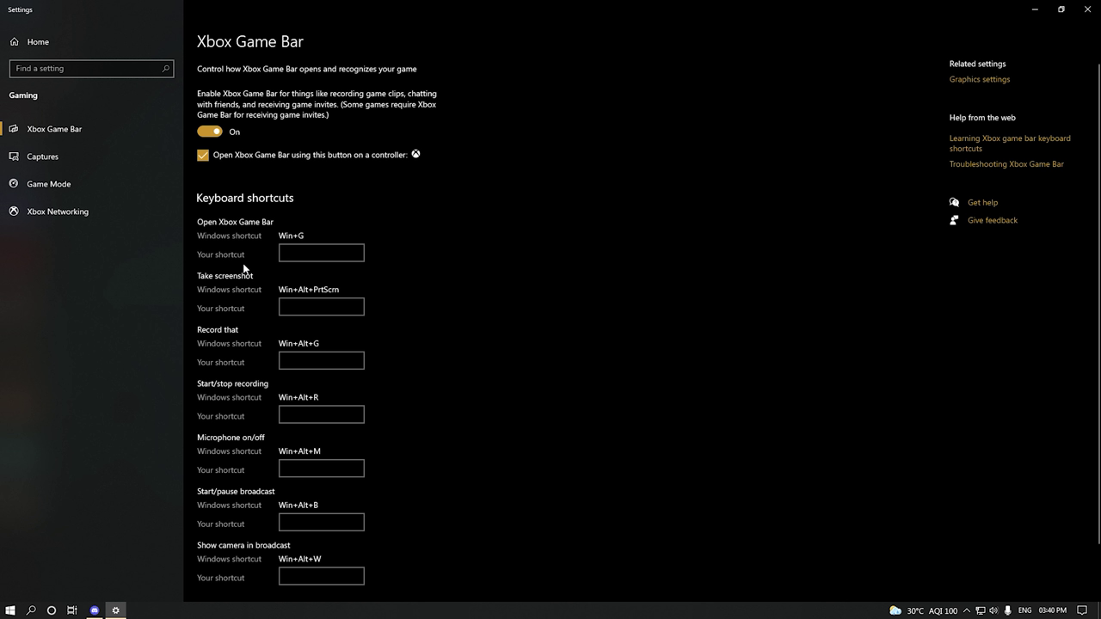
{"action": "left_click", "coordinate": [210, 133]}
{"action": "left_click", "coordinate": [216, 136]}
Examine the Captures settings for background recording, recorded audio and recorded video.
{"action": "left_click", "coordinate": [39, 160]}
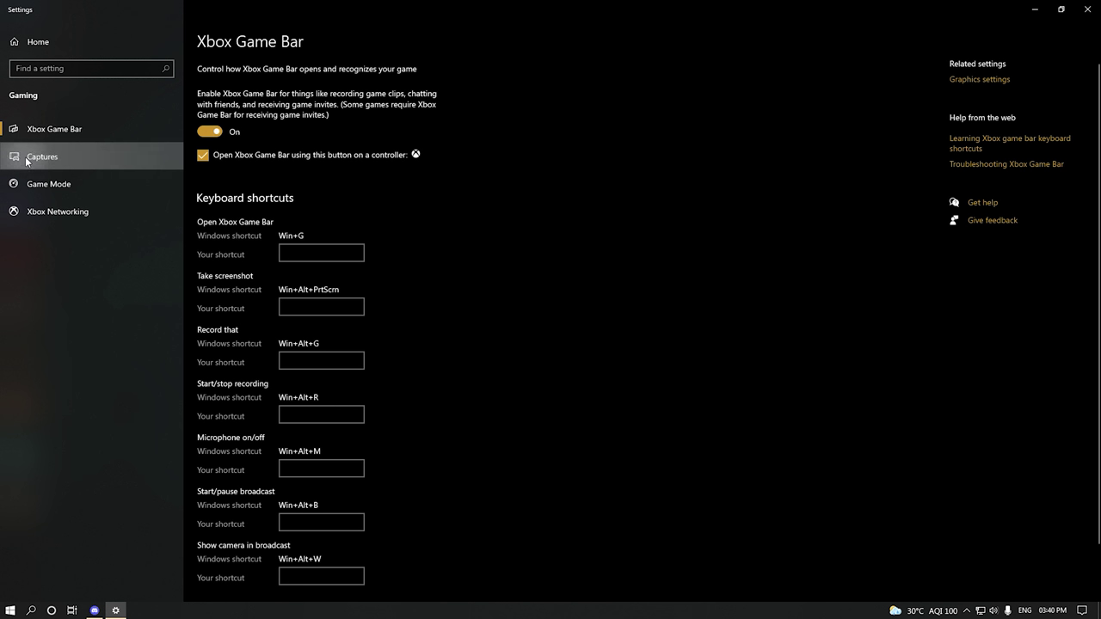
{"action": "scroll", "coordinate": [211, 419], "scroll_direction": "down", "scroll_amount": 3}
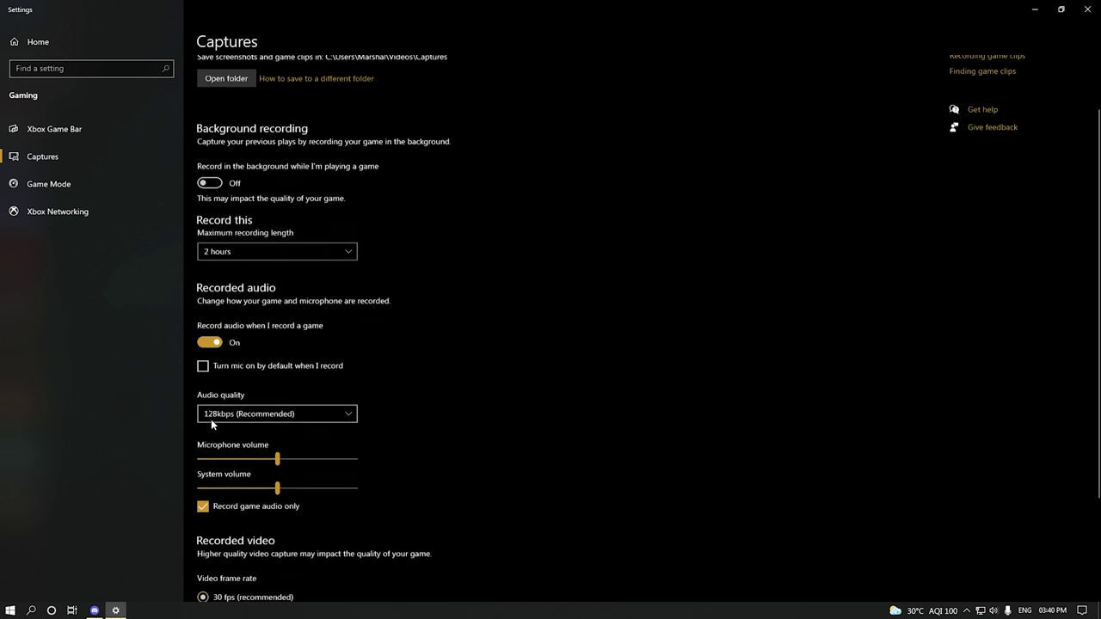
{"action": "scroll", "coordinate": [344, 478], "scroll_direction": "down", "scroll_amount": 1}
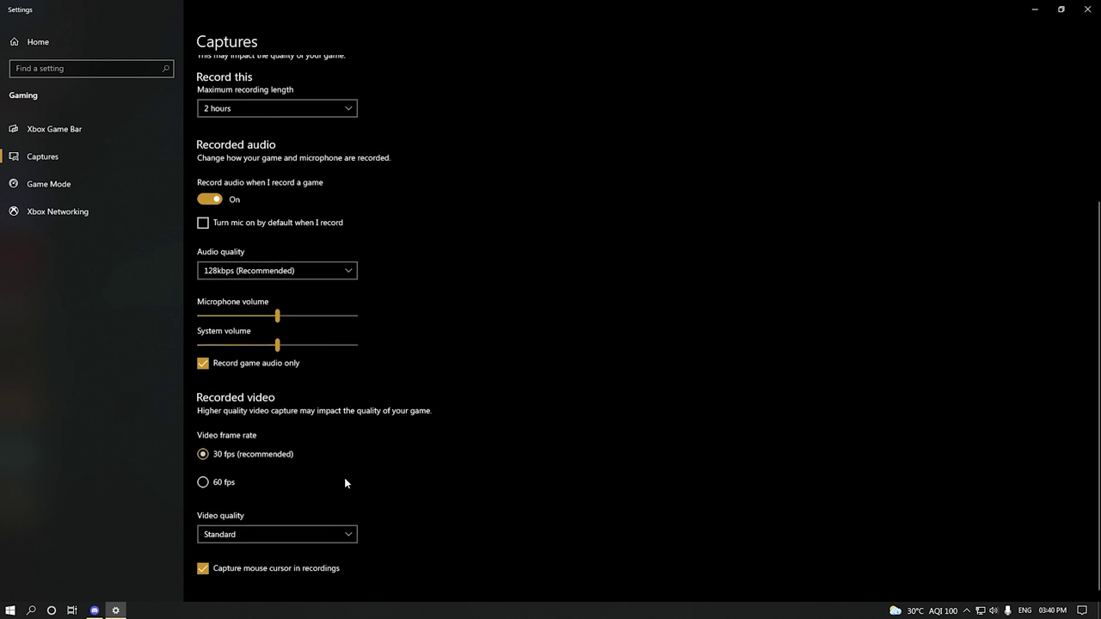
{"action": "scroll", "coordinate": [338, 468], "scroll_direction": "up", "scroll_amount": 4}
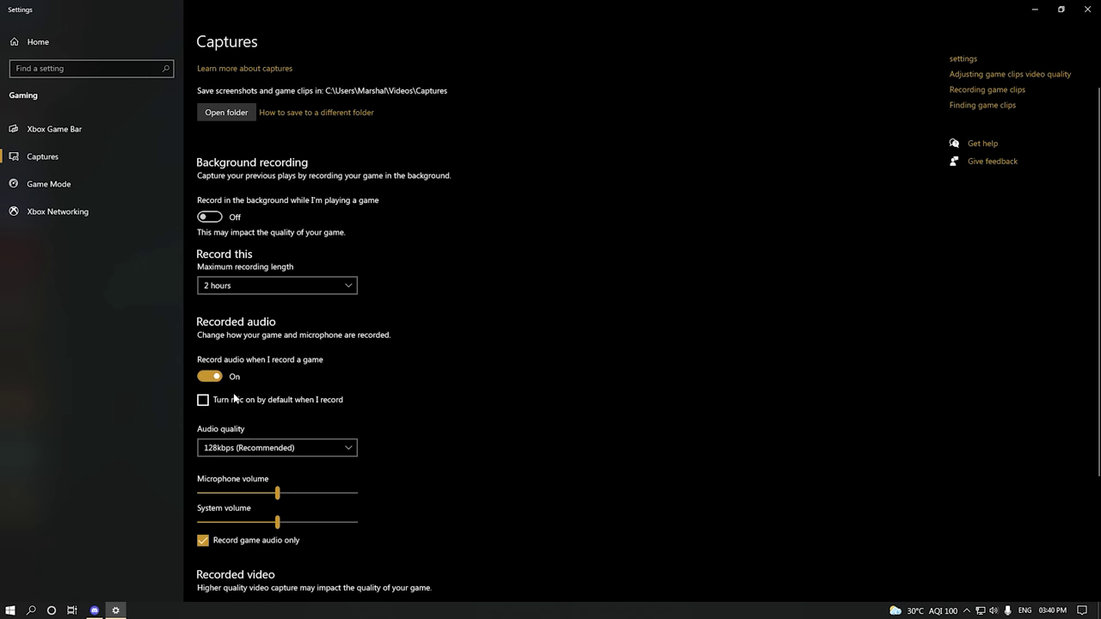
Turn off Game Mode in the Gaming settings and check the Xbox Networking page.
{"action": "left_click", "coordinate": [92, 185]}
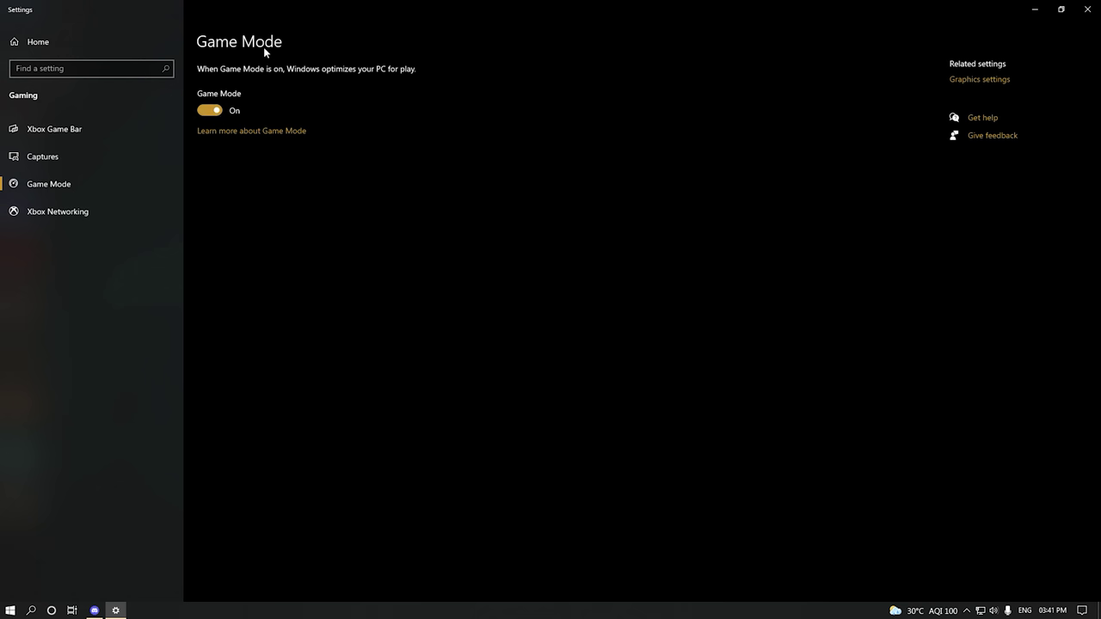
{"action": "left_click", "coordinate": [211, 112]}
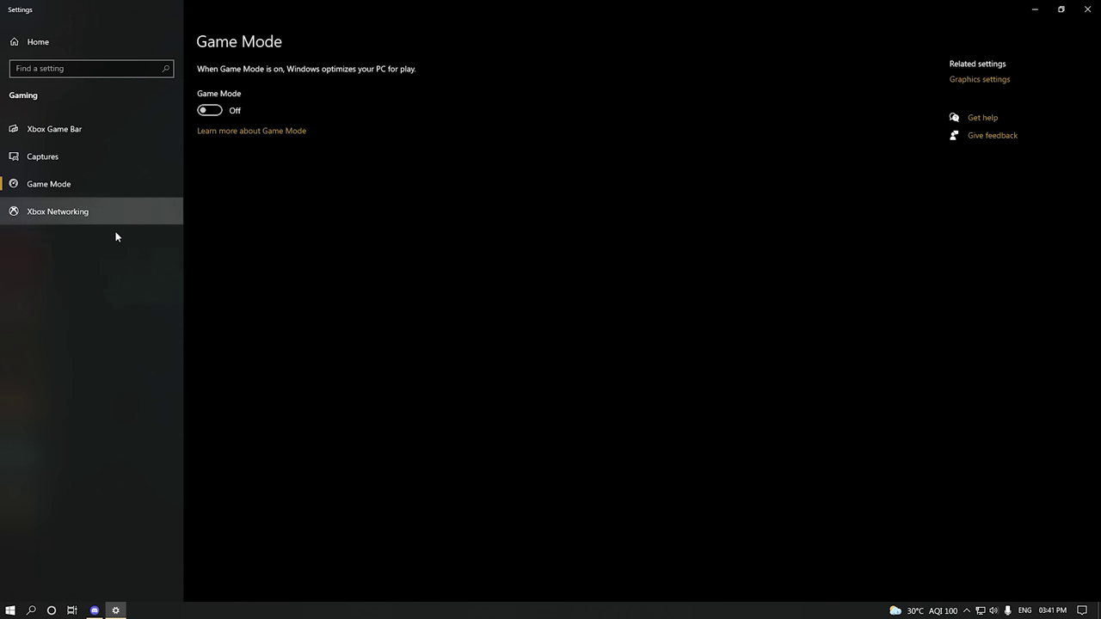
{"action": "left_click", "coordinate": [76, 217]}
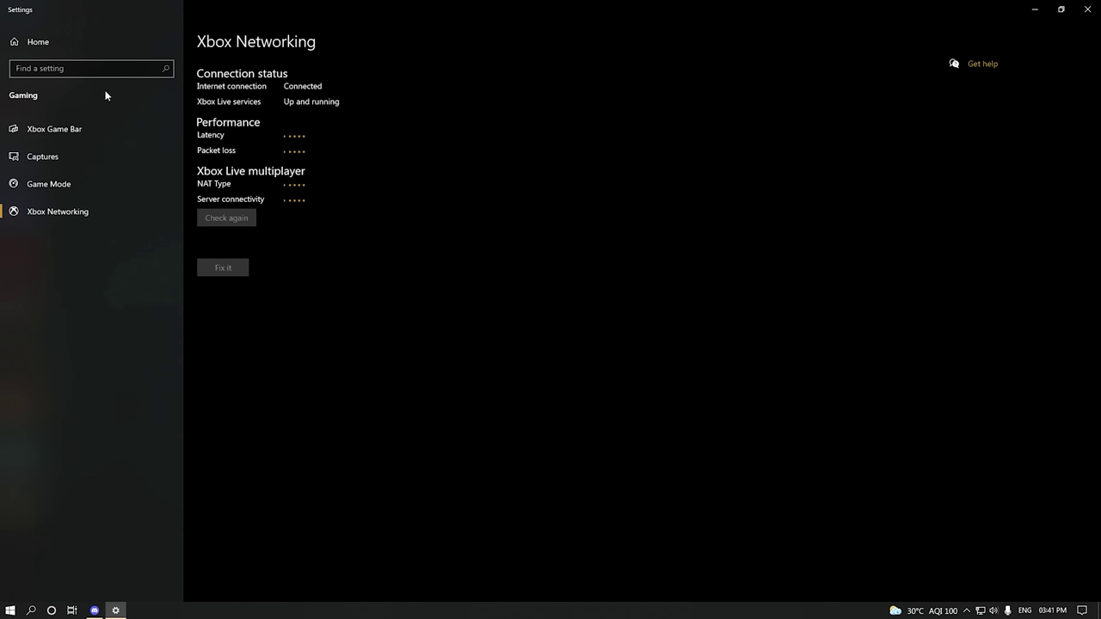
{"action": "left_click", "coordinate": [102, 129]}
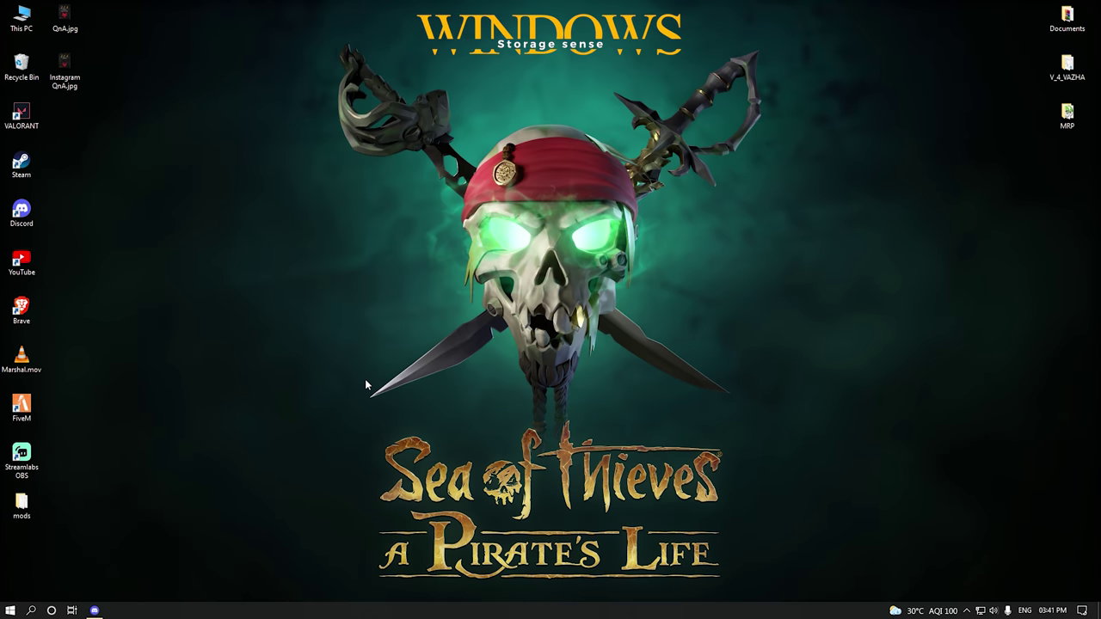
Search Windows for "storage sense" and open the Storage settings from the Turn on Storage Sense result.
{"action": "left_click", "coordinate": [31, 609]}
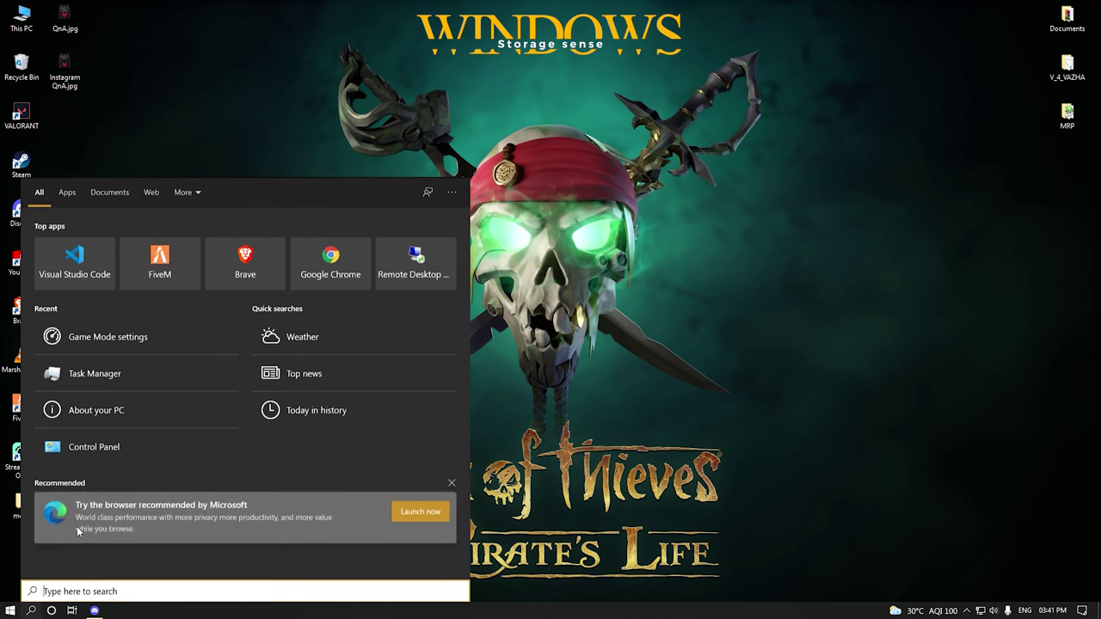
{"action": "type", "text": "storage sense"}
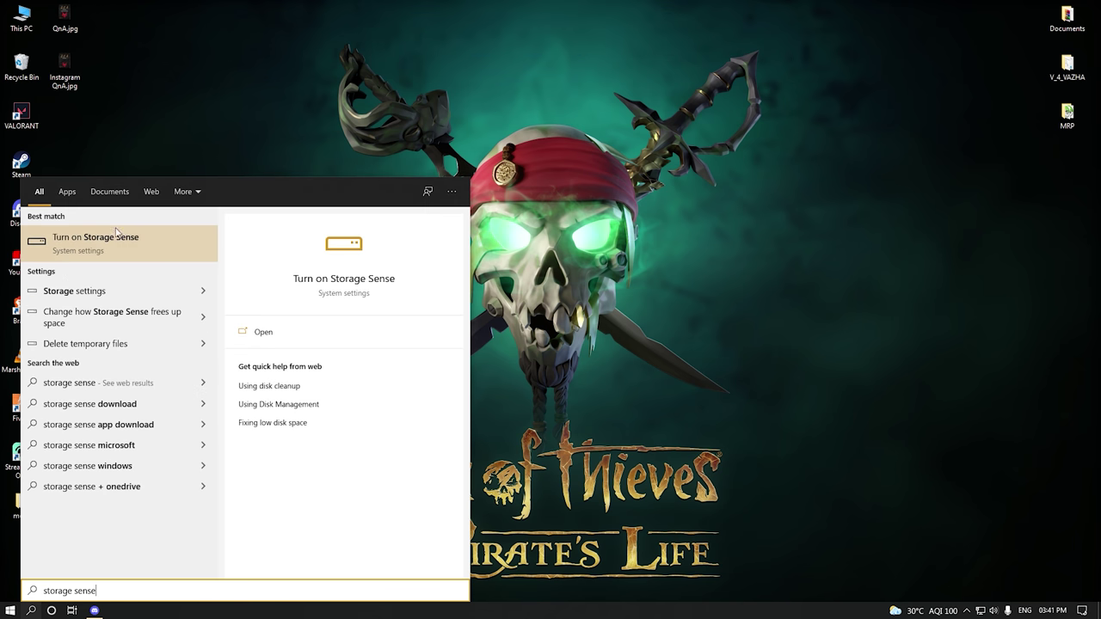
{"action": "left_click", "coordinate": [115, 248]}
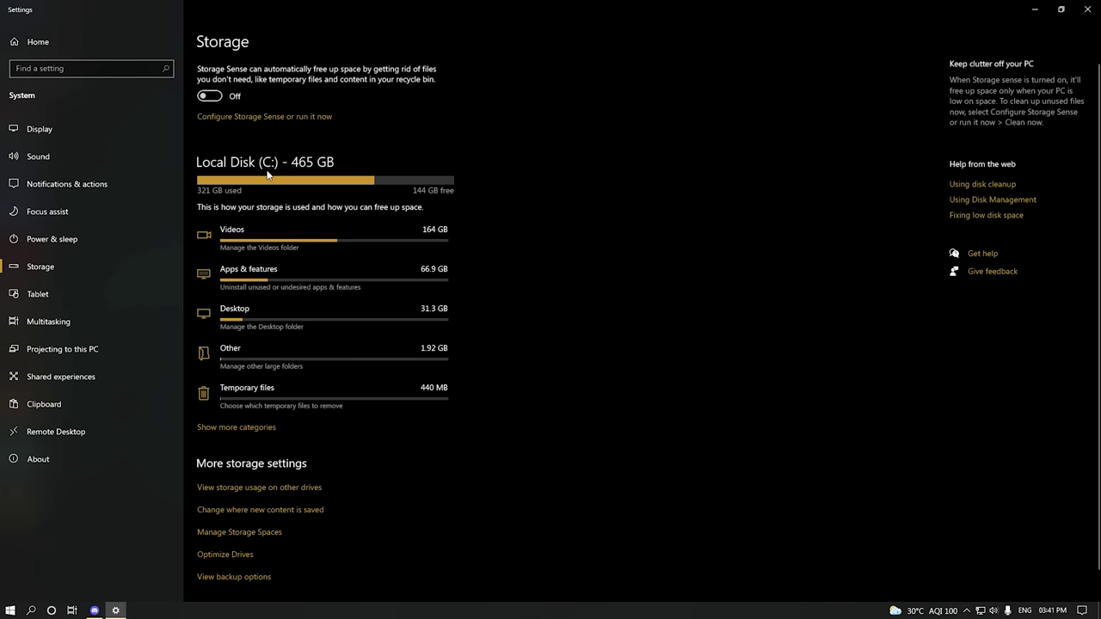
Try turning on Storage Sense, view its configuration with the recycle bin deletion periods, and return to the Storage page.
{"action": "scroll", "coordinate": [366, 301], "scroll_direction": "down", "scroll_amount": 2}
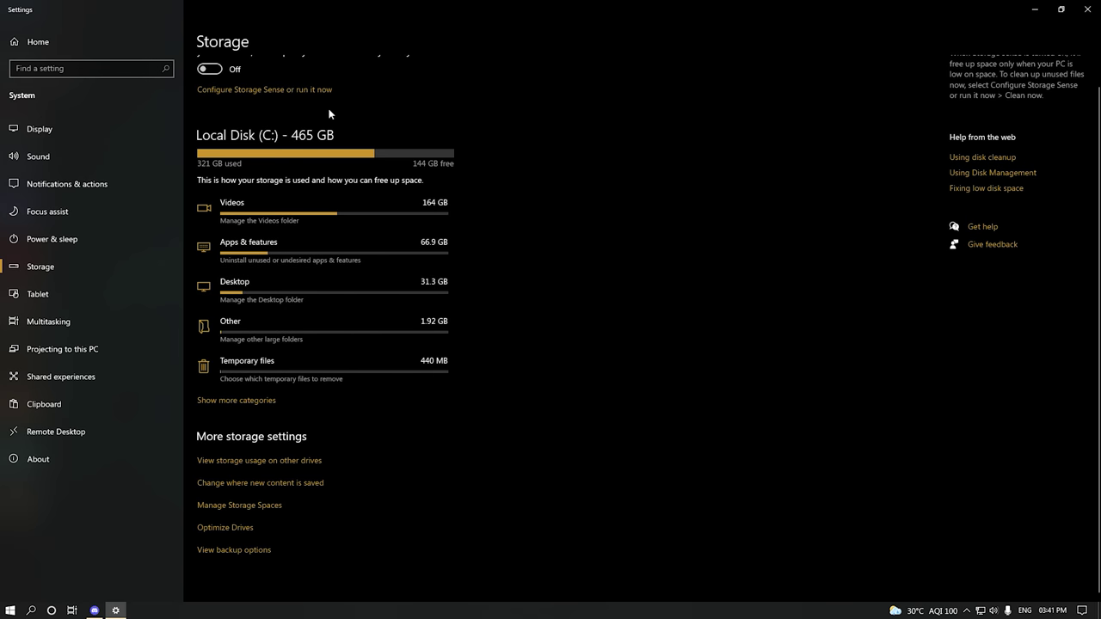
{"action": "scroll", "coordinate": [252, 161], "scroll_direction": "up", "scroll_amount": 1}
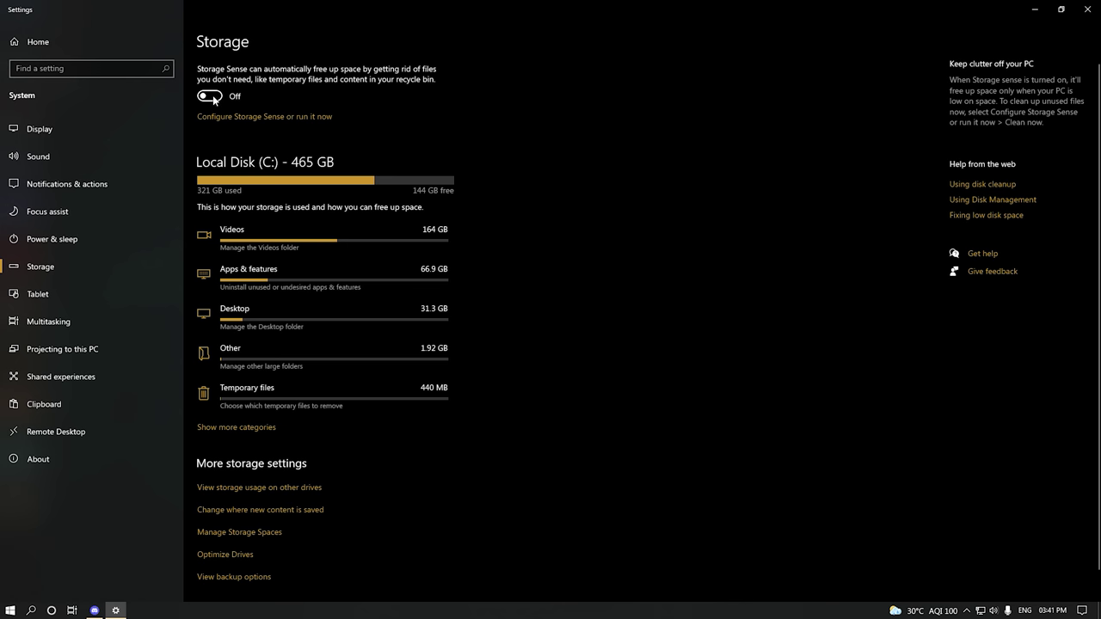
{"action": "left_click", "coordinate": [215, 99]}
{"action": "left_click", "coordinate": [235, 121]}
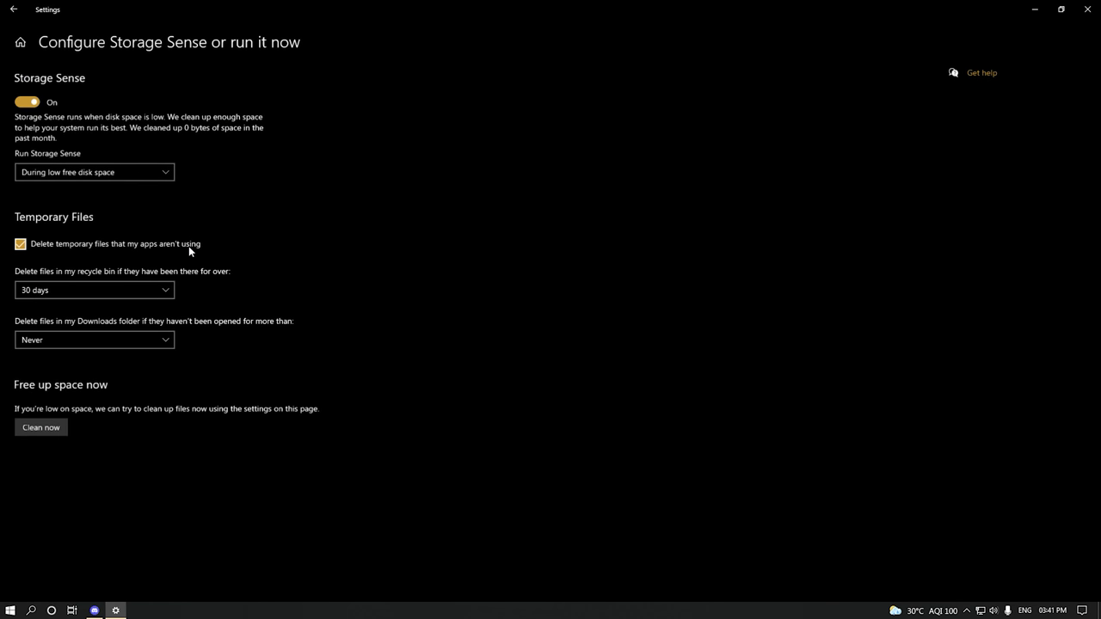
{"action": "left_click", "coordinate": [80, 290]}
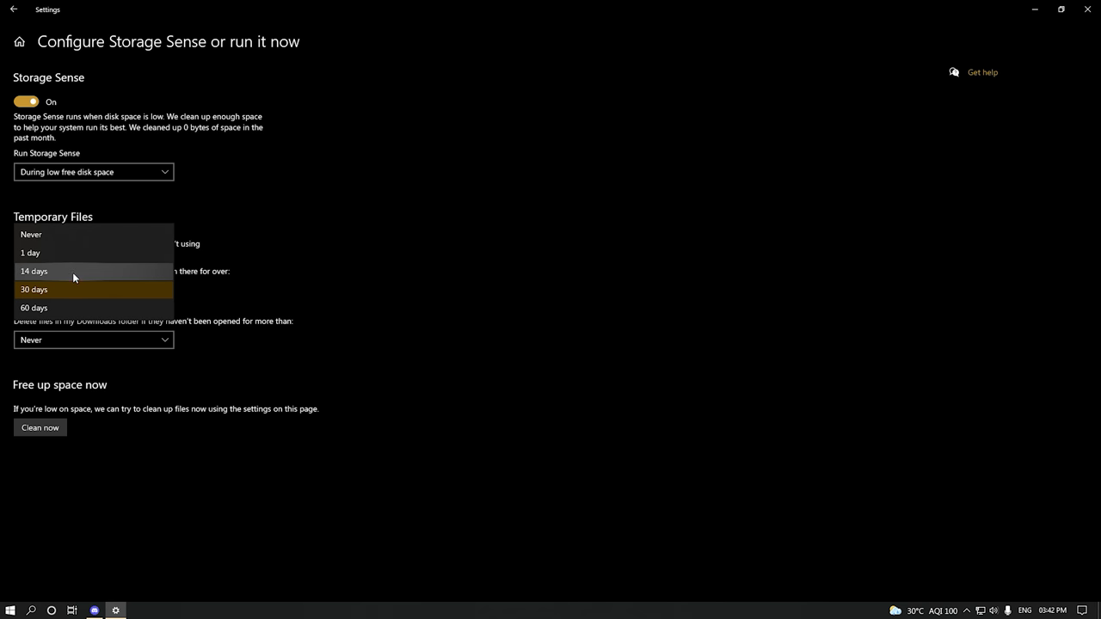
{"action": "left_click", "coordinate": [349, 286]}
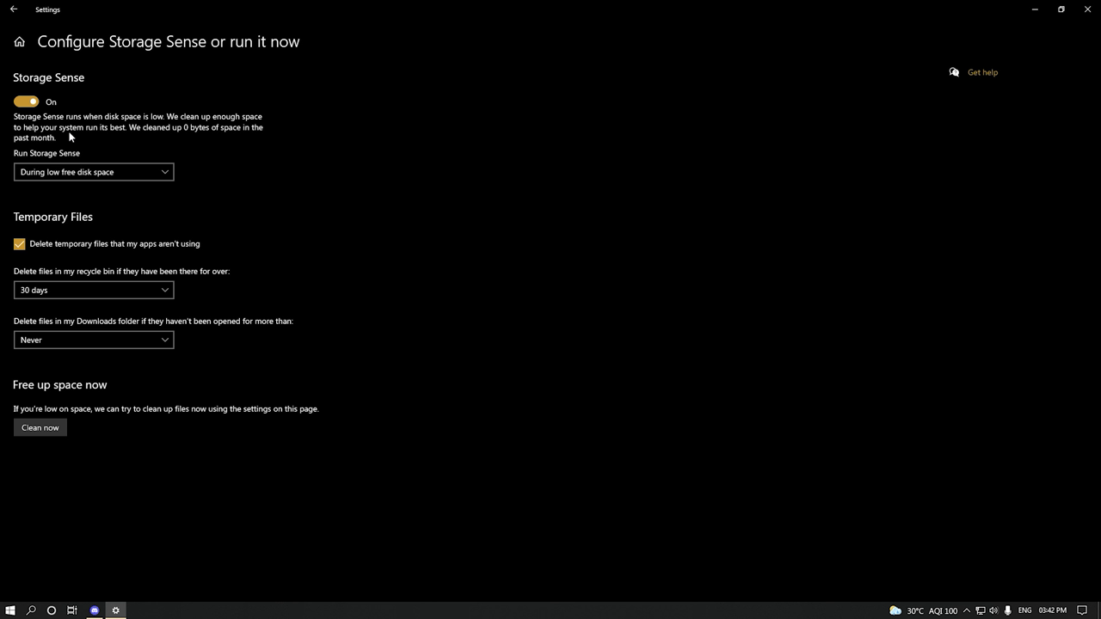
{"action": "key", "text": "alt+Left"}
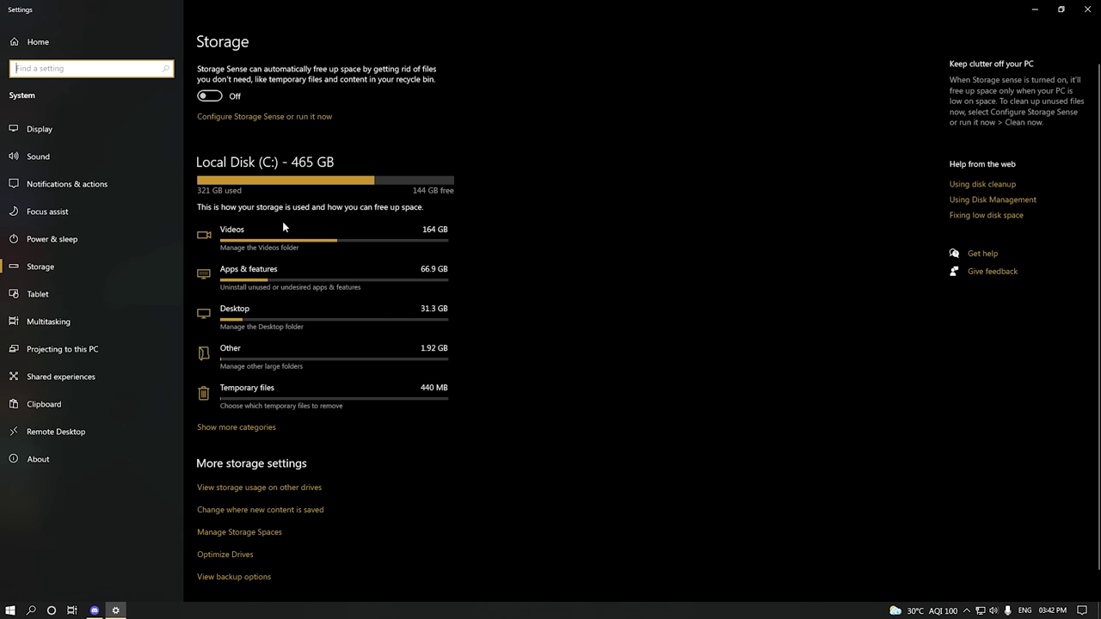
Open the Temporary files list of Local Disk (C:) and add Recycle Bin and Delivery Optimization Files to the removal selection.
{"action": "left_click", "coordinate": [290, 404]}
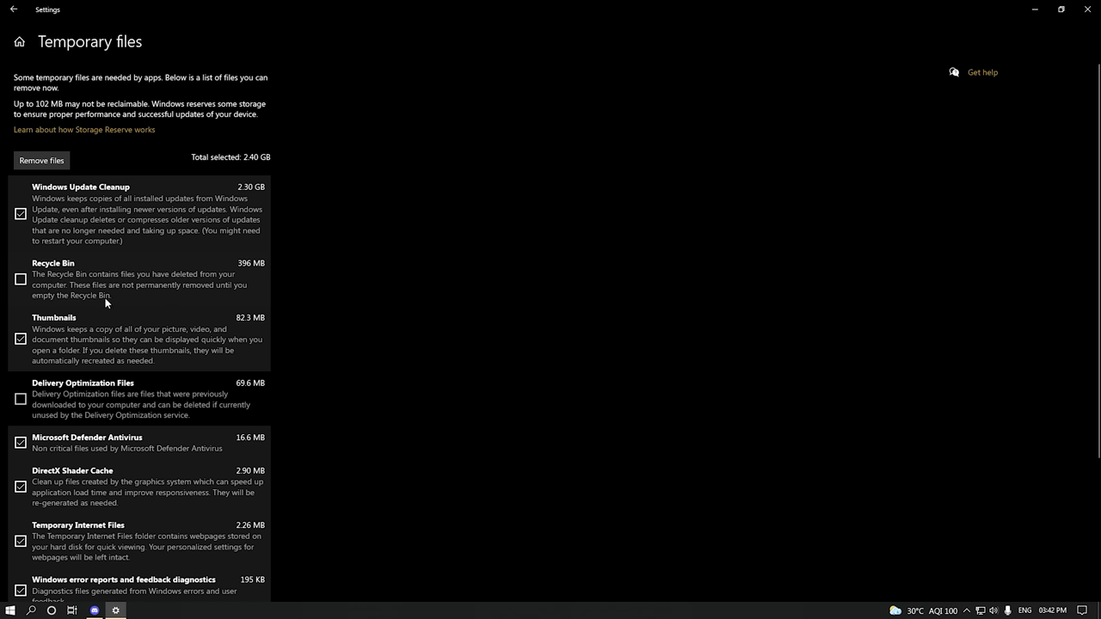
{"action": "left_click", "coordinate": [22, 281]}
{"action": "scroll", "coordinate": [121, 306], "scroll_direction": "down", "scroll_amount": 2}
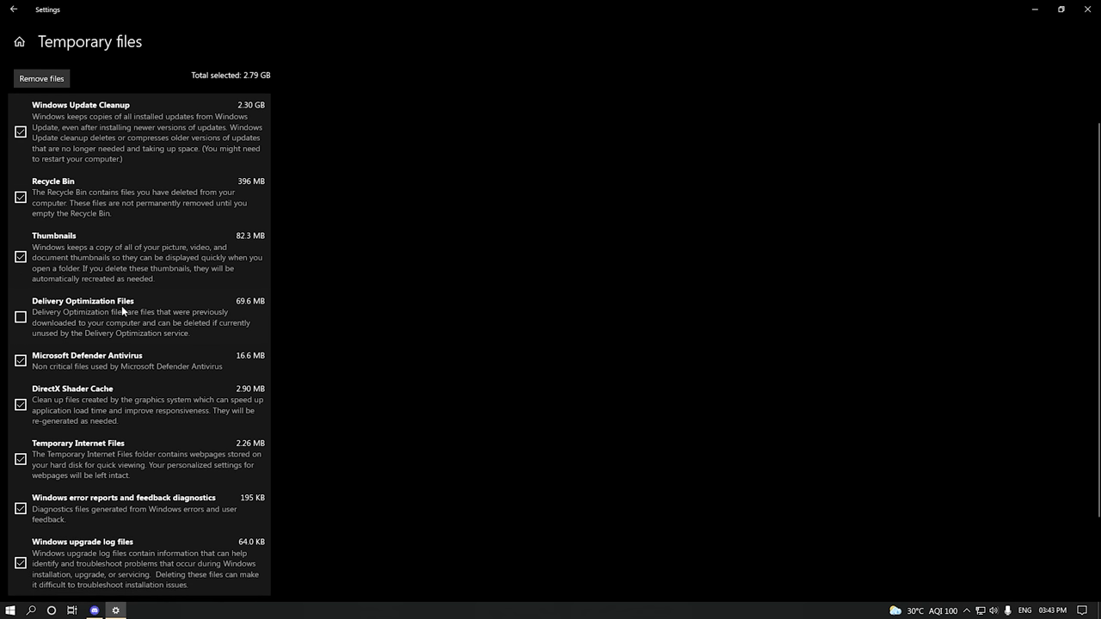
{"action": "left_click", "coordinate": [102, 321]}
{"action": "scroll", "coordinate": [57, 437], "scroll_direction": "up", "scroll_amount": 2}
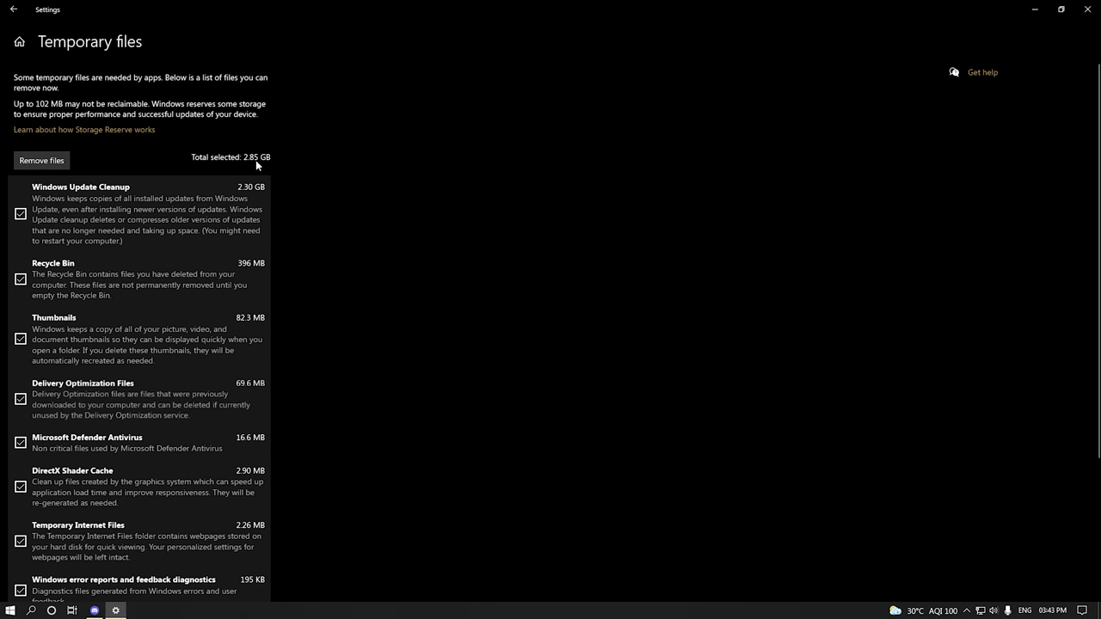
Check the selected temporary file categories down to the Windows upgrade log files, and remove the files.
{"action": "scroll", "coordinate": [127, 318], "scroll_direction": "down", "scroll_amount": 5}
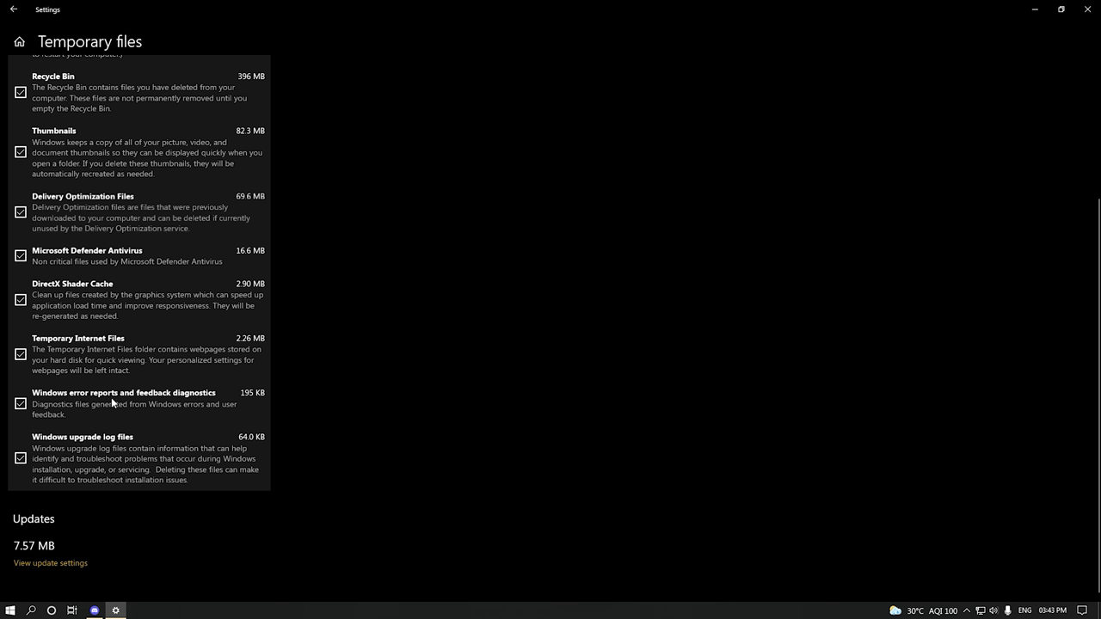
{"action": "scroll", "coordinate": [178, 398], "scroll_direction": "up", "scroll_amount": 4}
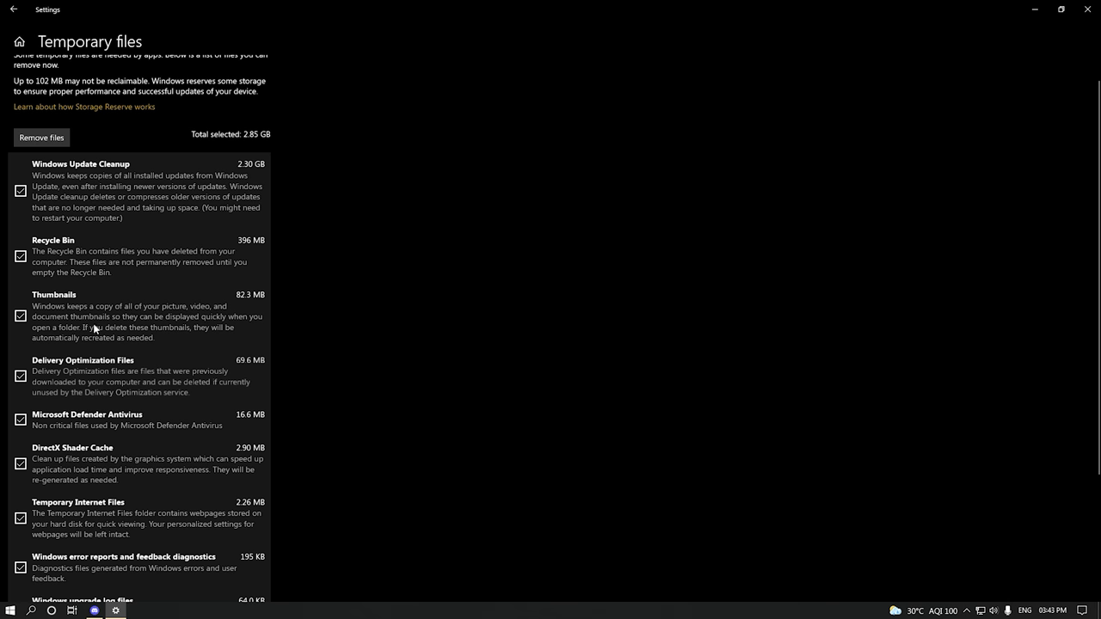
{"action": "scroll", "coordinate": [93, 327], "scroll_direction": "up", "scroll_amount": 1}
{"action": "left_click", "coordinate": [47, 167]}
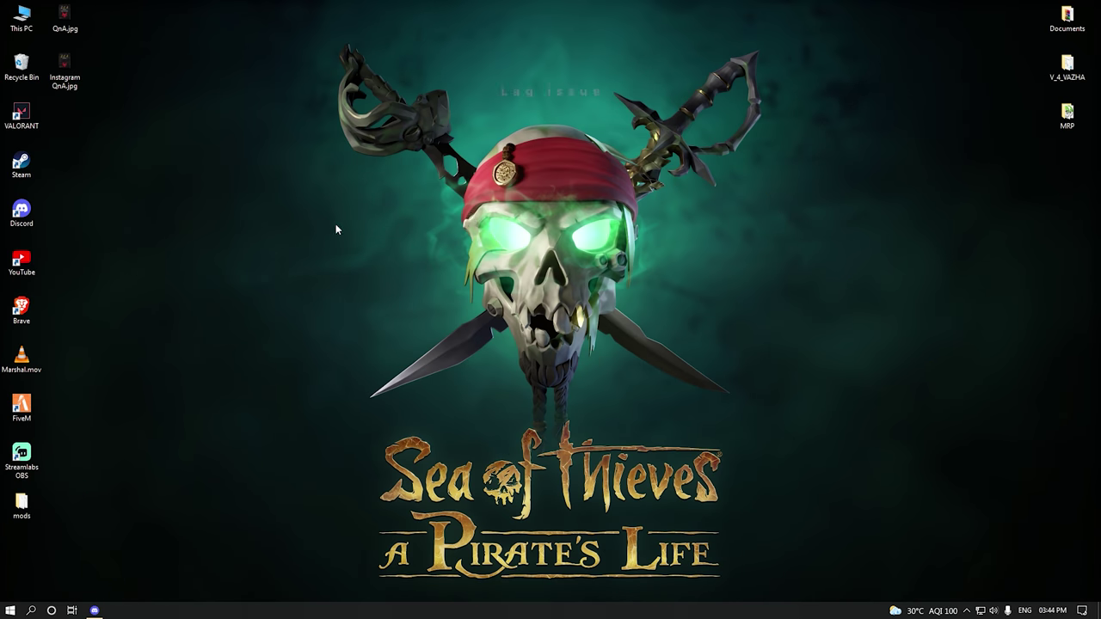
Refresh the desktop, and select settings.xml in the GTA V folder under Documents > Rockstar Games in File Explorer.
{"action": "right_click", "coordinate": [337, 242]}
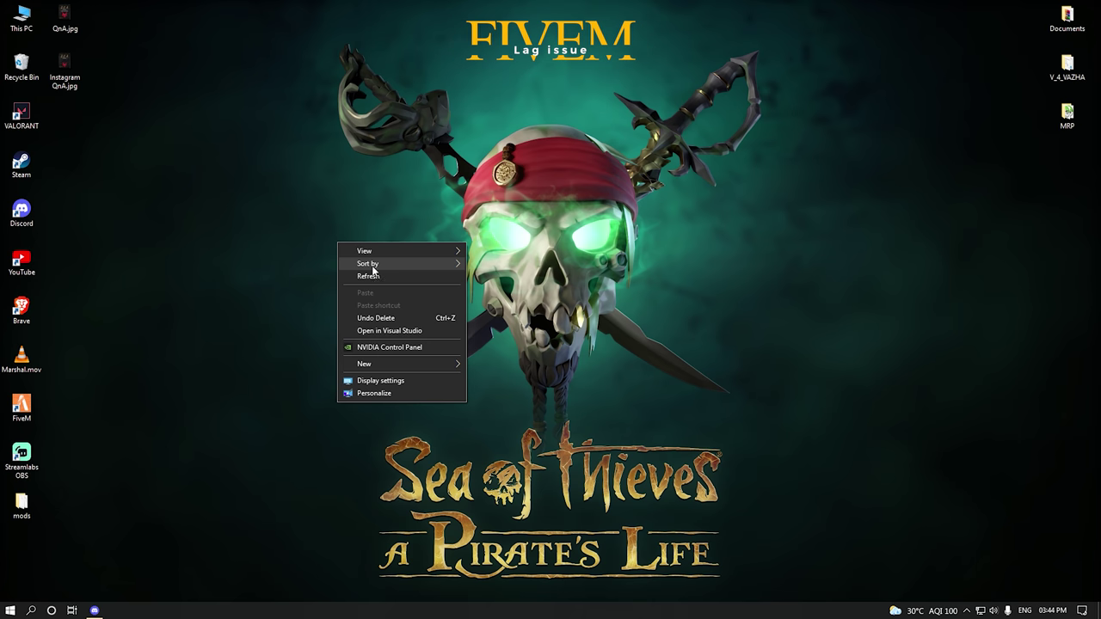
{"action": "left_click", "coordinate": [365, 276]}
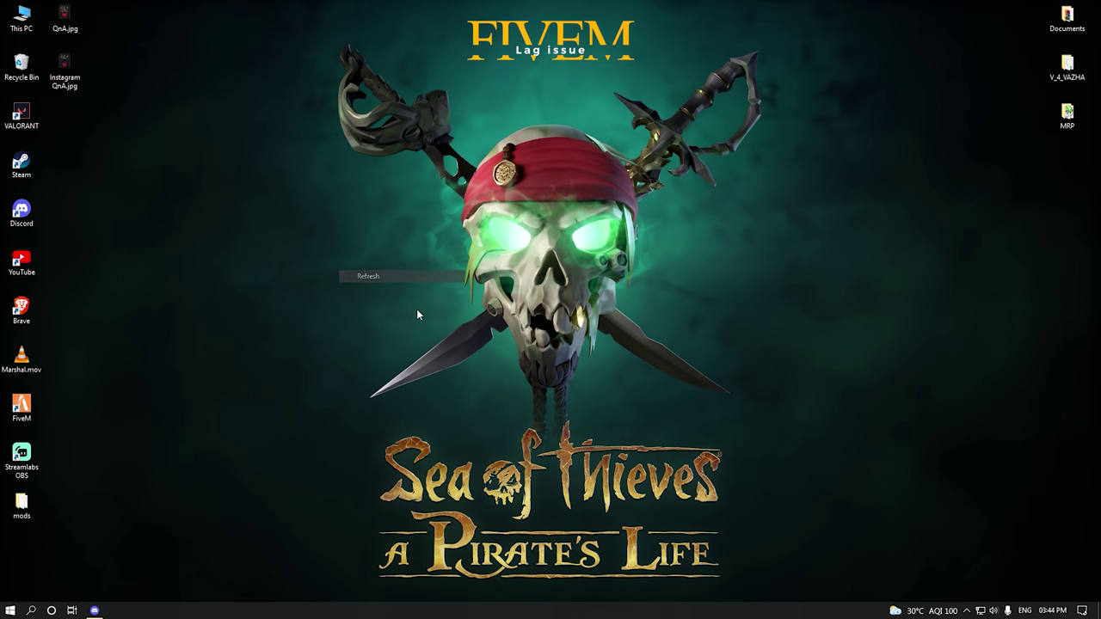
{"action": "double_click", "coordinate": [26, 17]}
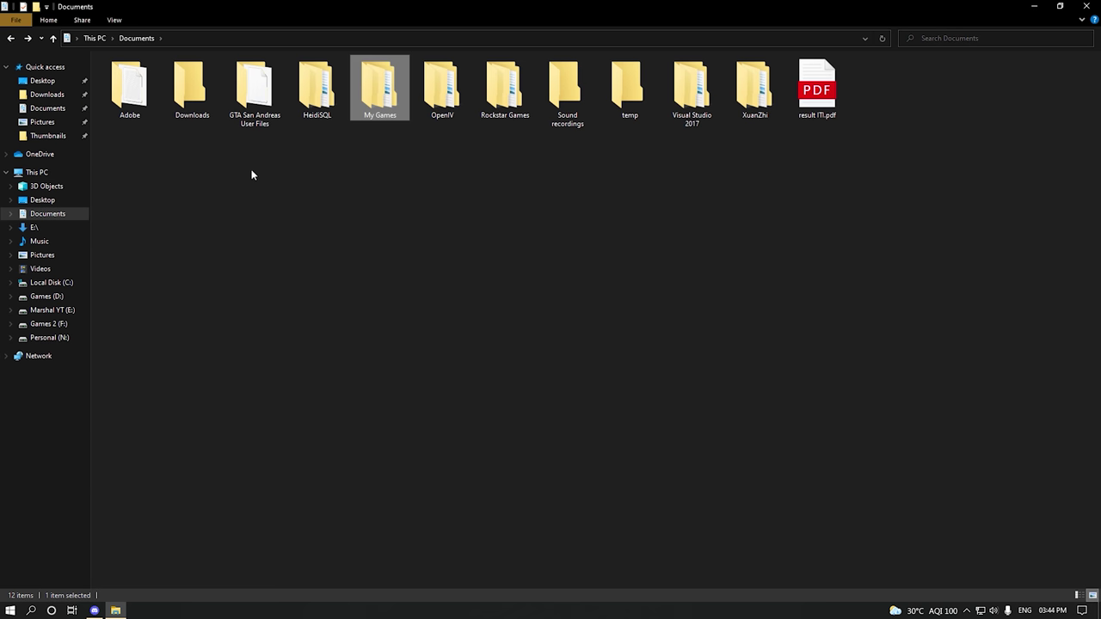
{"action": "left_click", "coordinate": [508, 92]}
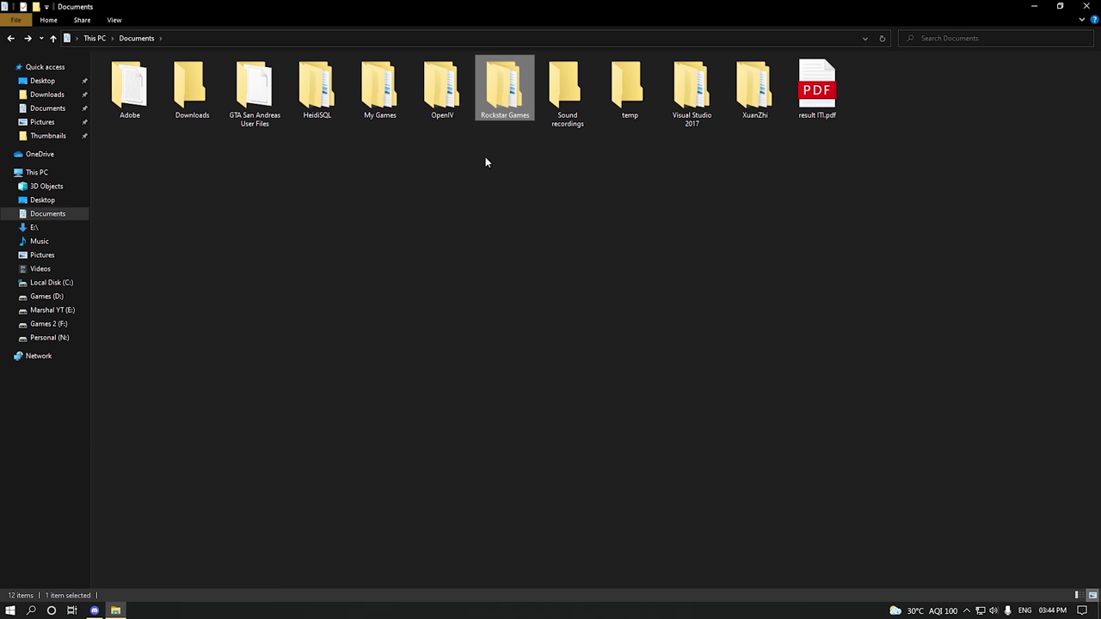
{"action": "double_click", "coordinate": [511, 87]}
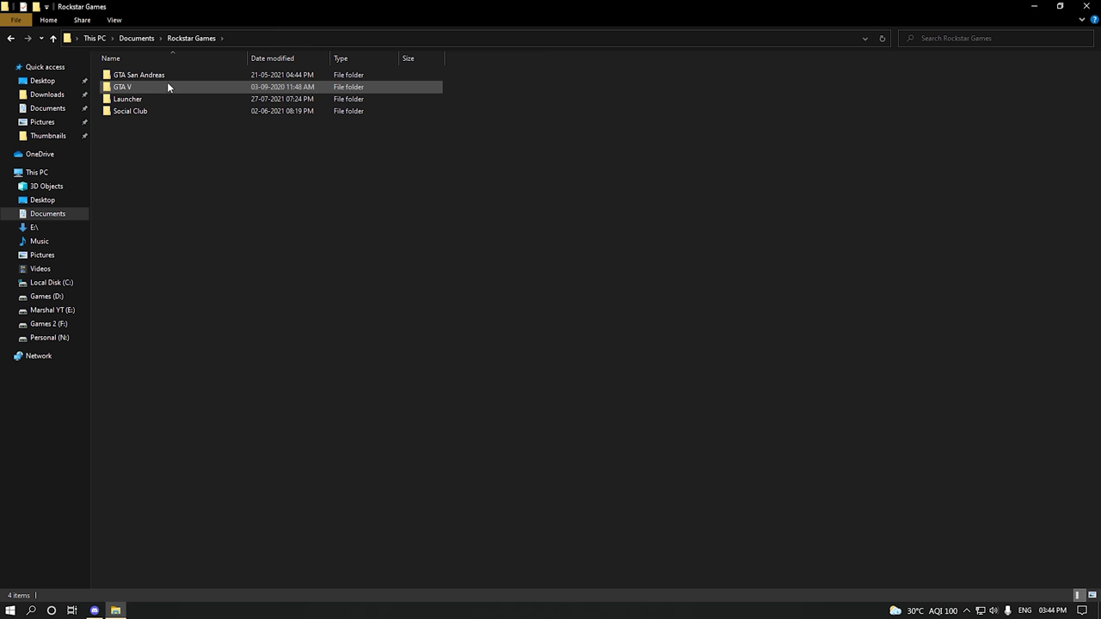
{"action": "double_click", "coordinate": [144, 89]}
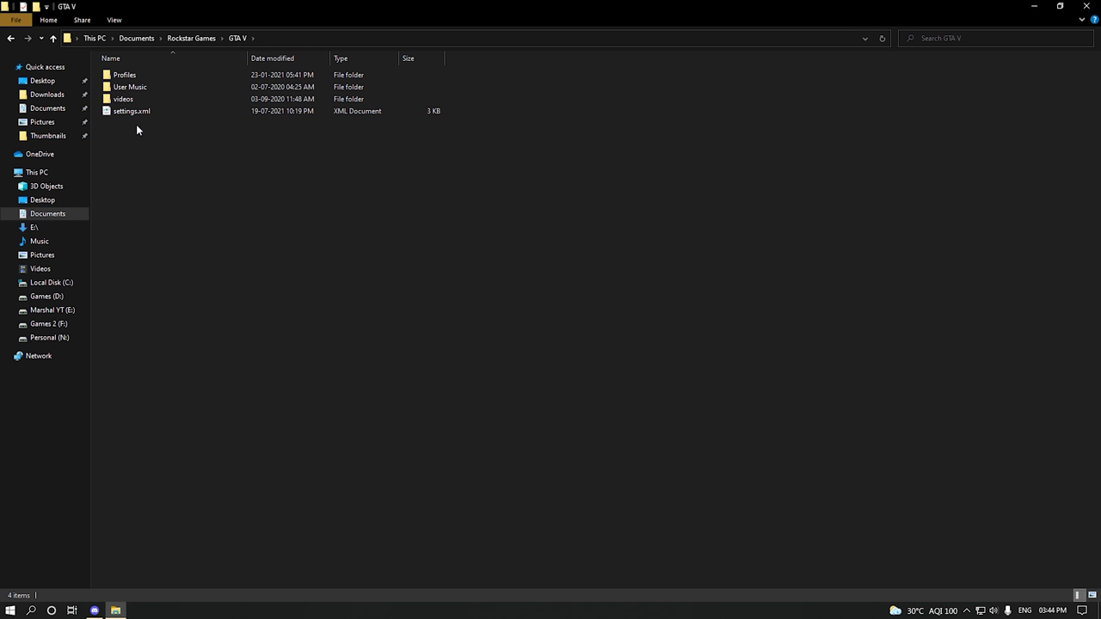
{"action": "left_click", "coordinate": [317, 114]}
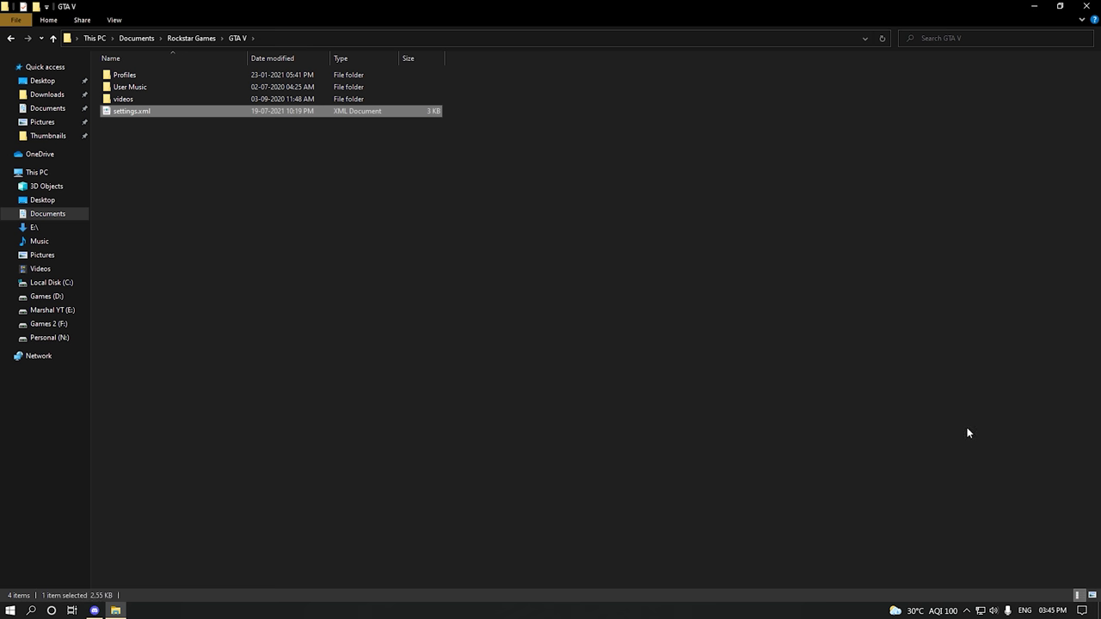
Paste a backup copy of settings.xml onto the desktop and place it below the MRP folder.
{"action": "key", "text": "super+d"}
{"action": "left_click", "coordinate": [720, 366]}
{"action": "key", "text": "ctrl+v"}
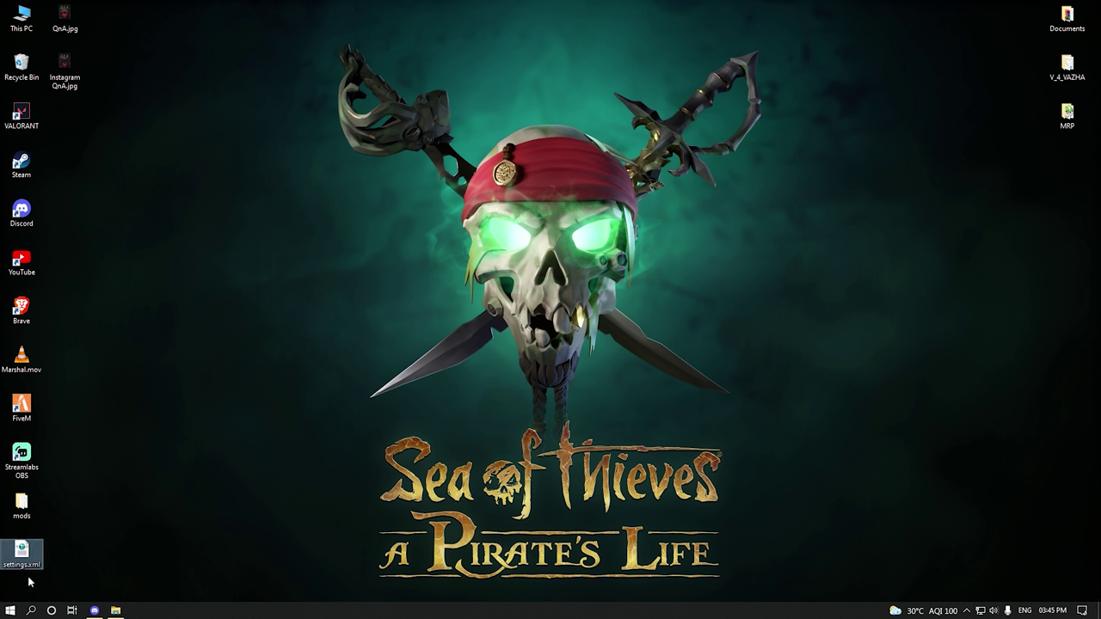
{"action": "left_click_drag", "start_coordinate": [22, 555], "coordinate": [1068, 166]}
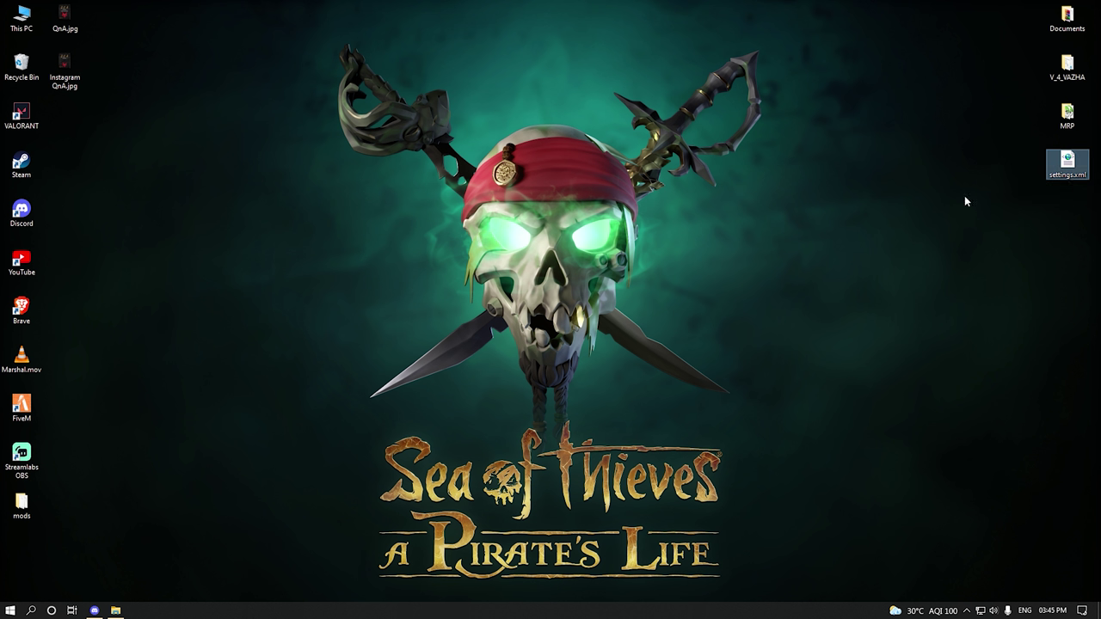
Open the original settings.xml from the GTA V folder for editing in Notepad and check its video card description.
{"action": "left_click", "coordinate": [116, 610]}
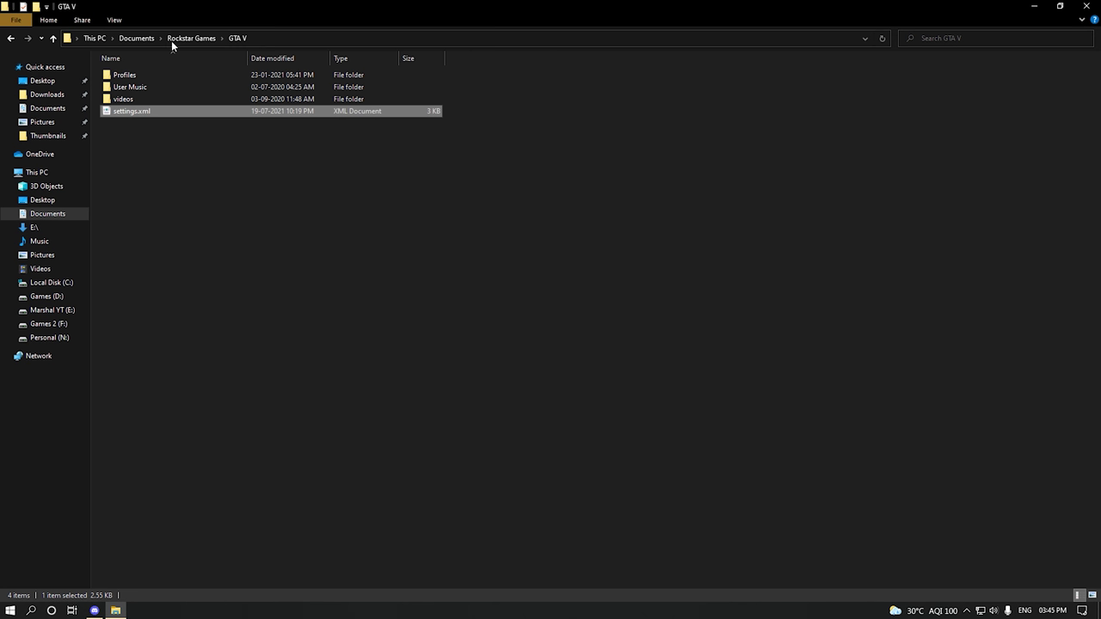
{"action": "right_click", "coordinate": [159, 114]}
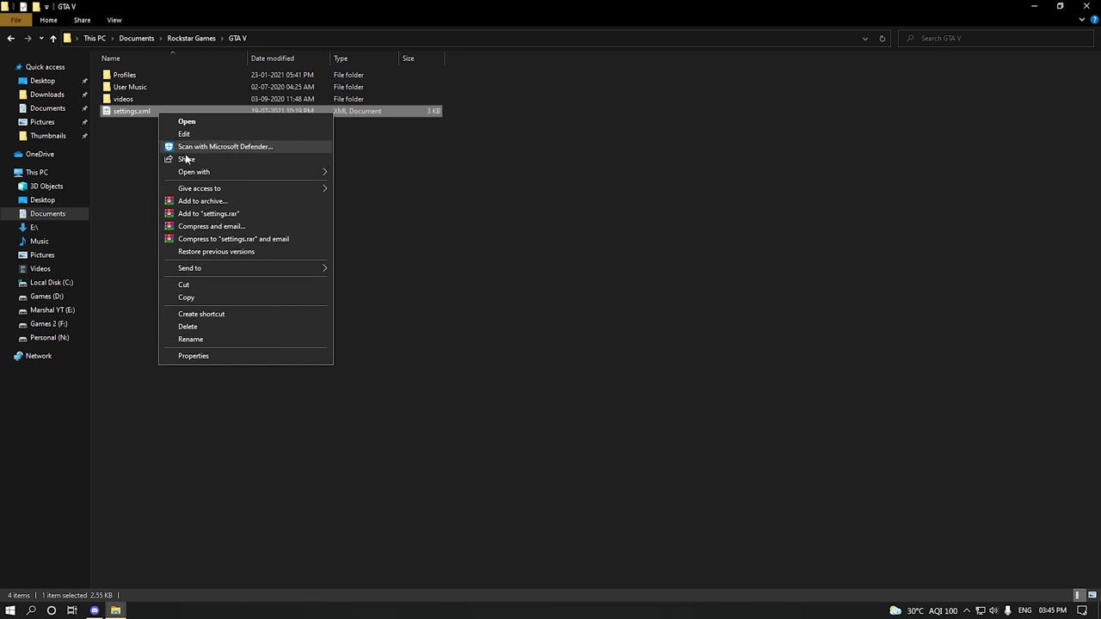
{"action": "left_click", "coordinate": [184, 135]}
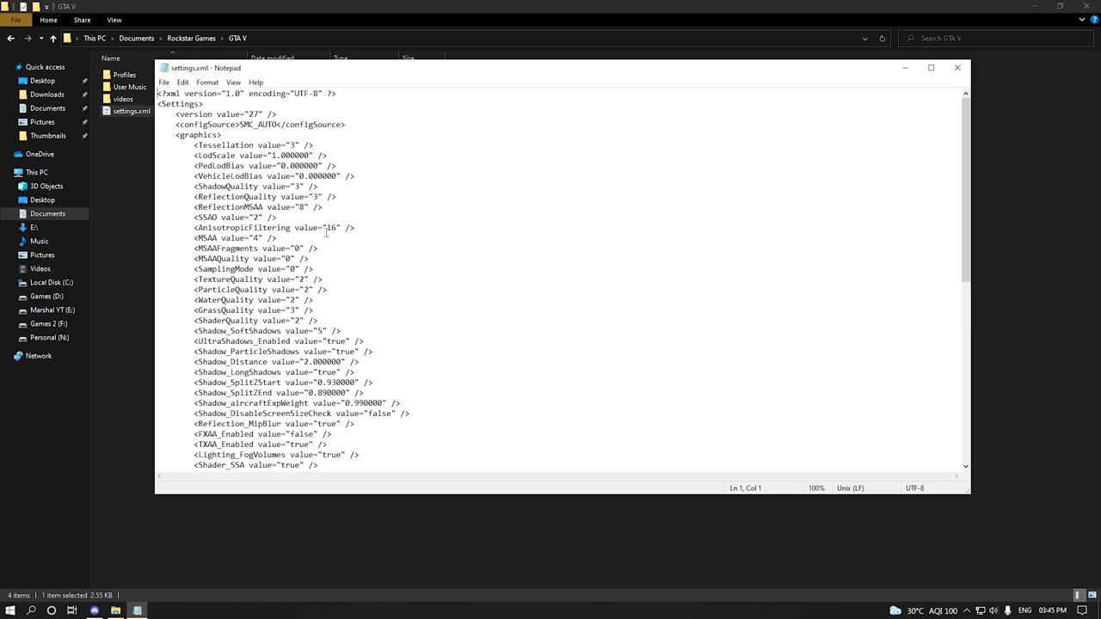
{"action": "left_click", "coordinate": [301, 186]}
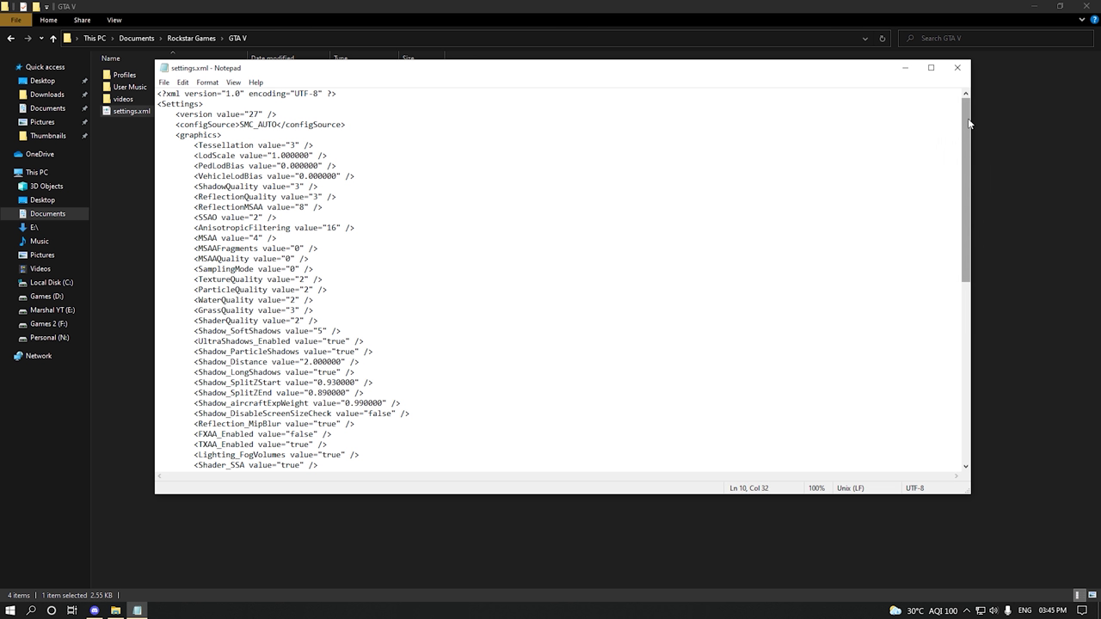
{"action": "left_click_drag", "start_coordinate": [968, 123], "coordinate": [970, 303]}
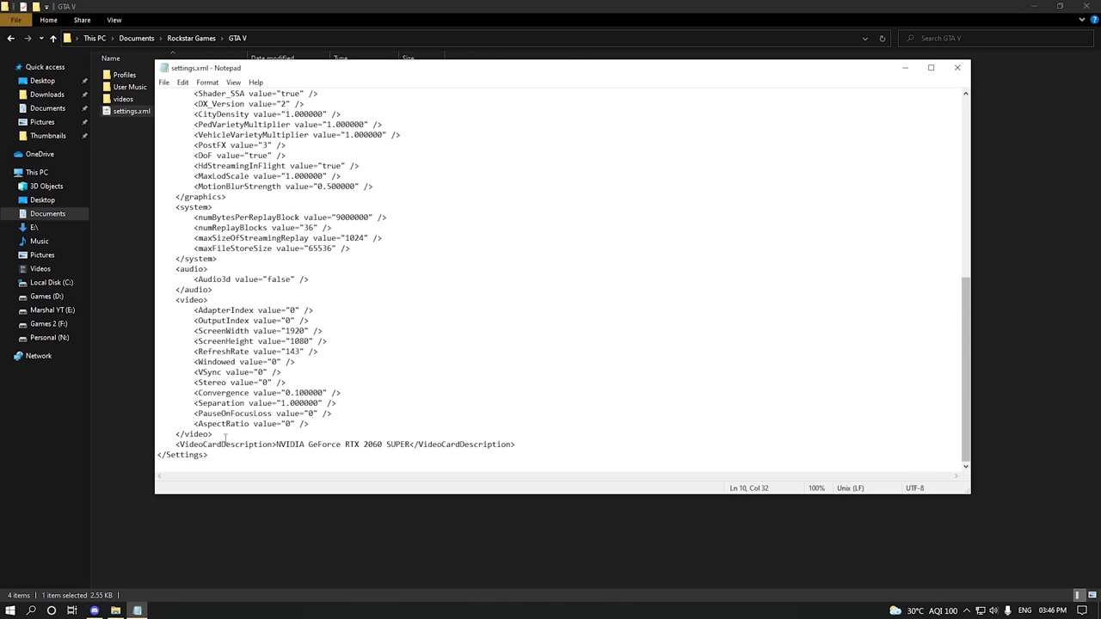
{"action": "left_click", "coordinate": [285, 448]}
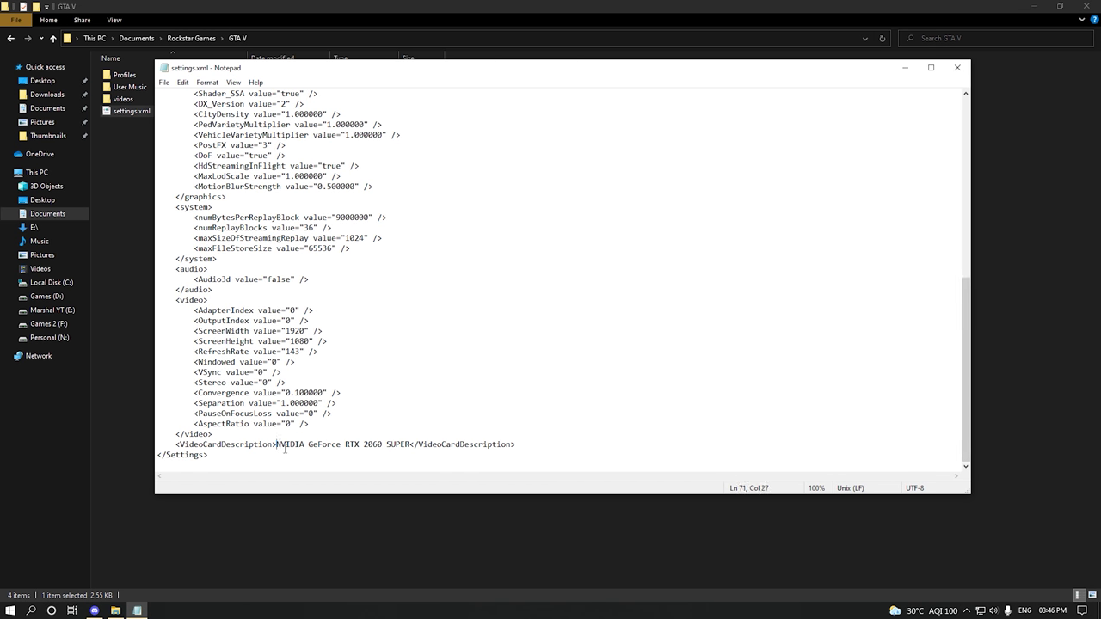
{"action": "left_click_drag", "start_coordinate": [285, 449], "coordinate": [417, 451]}
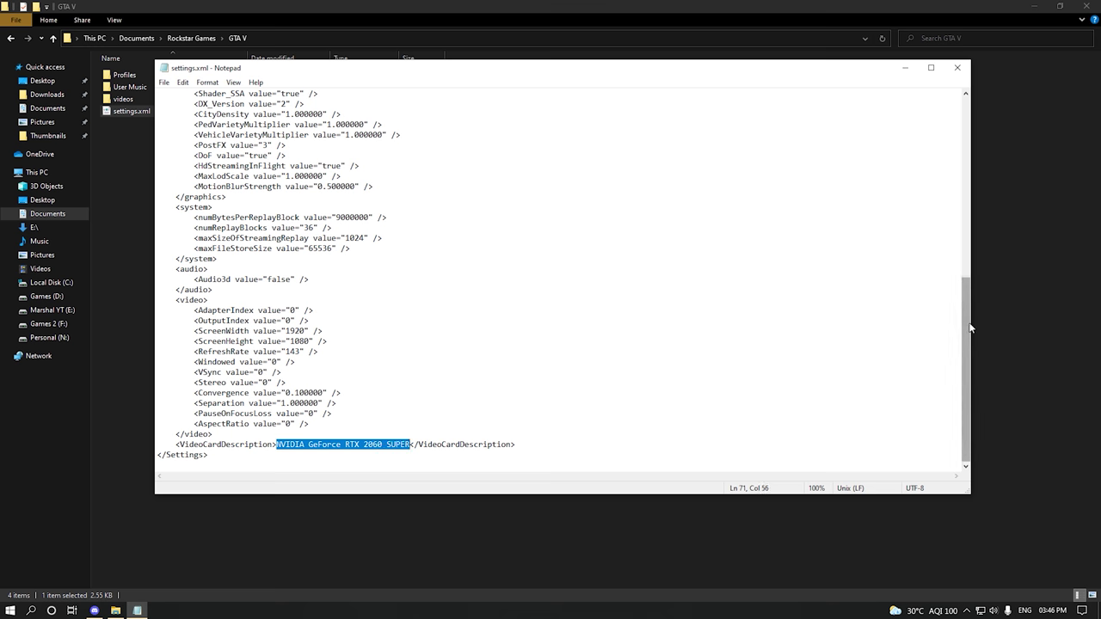
{"action": "left_click_drag", "start_coordinate": [966, 370], "coordinate": [966, 190]}
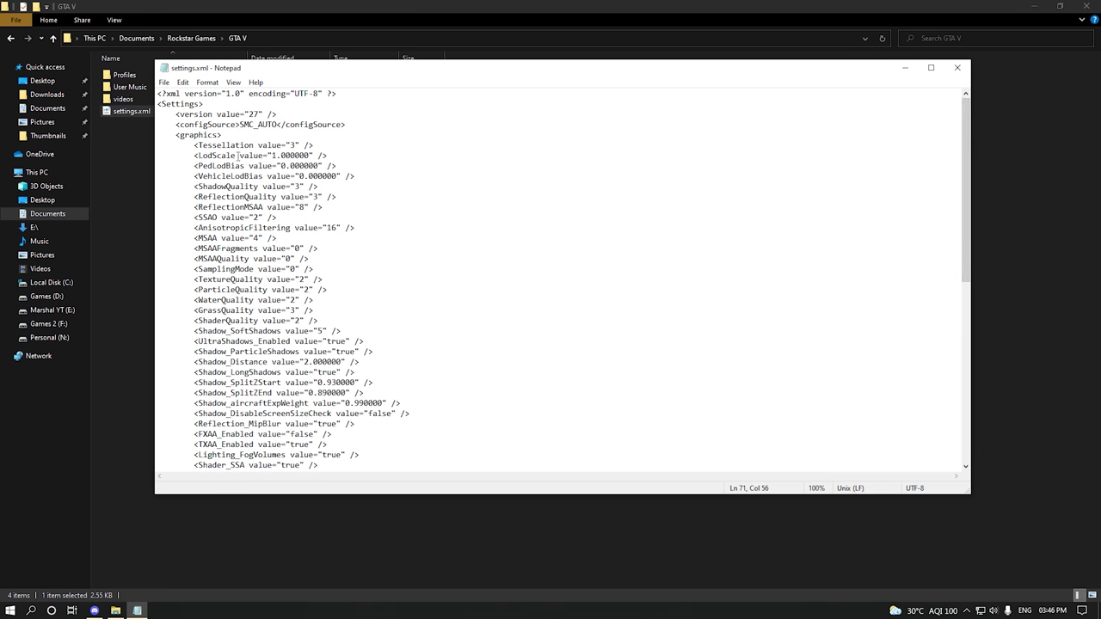
Set the ShadowQuality value to 0 in the graphics section and save the file.
{"action": "left_click_drag", "start_coordinate": [198, 186], "coordinate": [289, 188]}
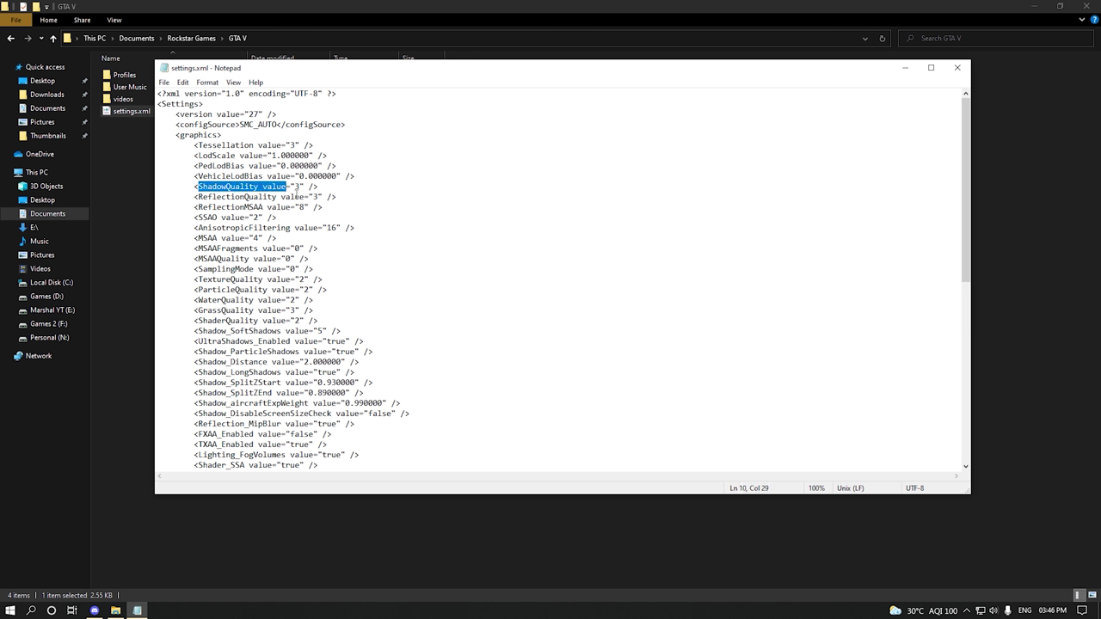
{"action": "left_click", "coordinate": [297, 187]}
{"action": "left_click", "coordinate": [302, 188]}
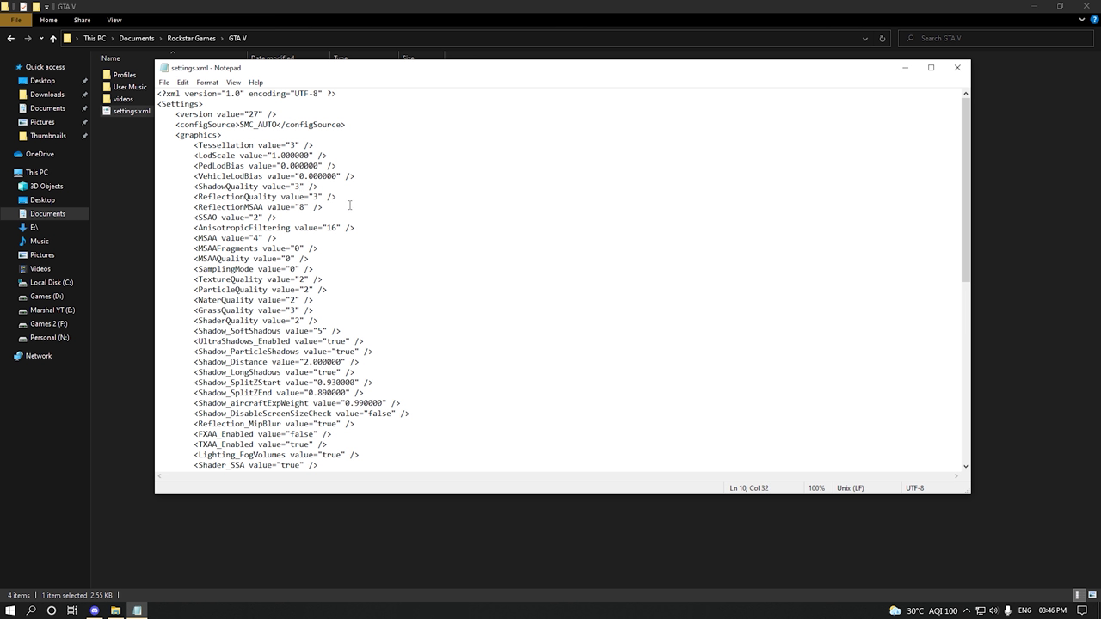
{"action": "key", "text": "BackSpace"}
{"action": "type", "text": "0"}
{"action": "key", "text": "ctrl+s"}
Set the Shadow_ParticleShadows value to false and save settings.xml.
{"action": "left_click_drag", "start_coordinate": [199, 353], "coordinate": [354, 353]}
{"action": "left_click", "coordinate": [348, 352]}
{"action": "left_click", "coordinate": [351, 352]}
{"action": "left_click", "coordinate": [338, 353]}
{"action": "type", "text": "false"}
{"action": "key", "text": "ctrl+s"}
{"action": "left_click", "coordinate": [164, 82]}
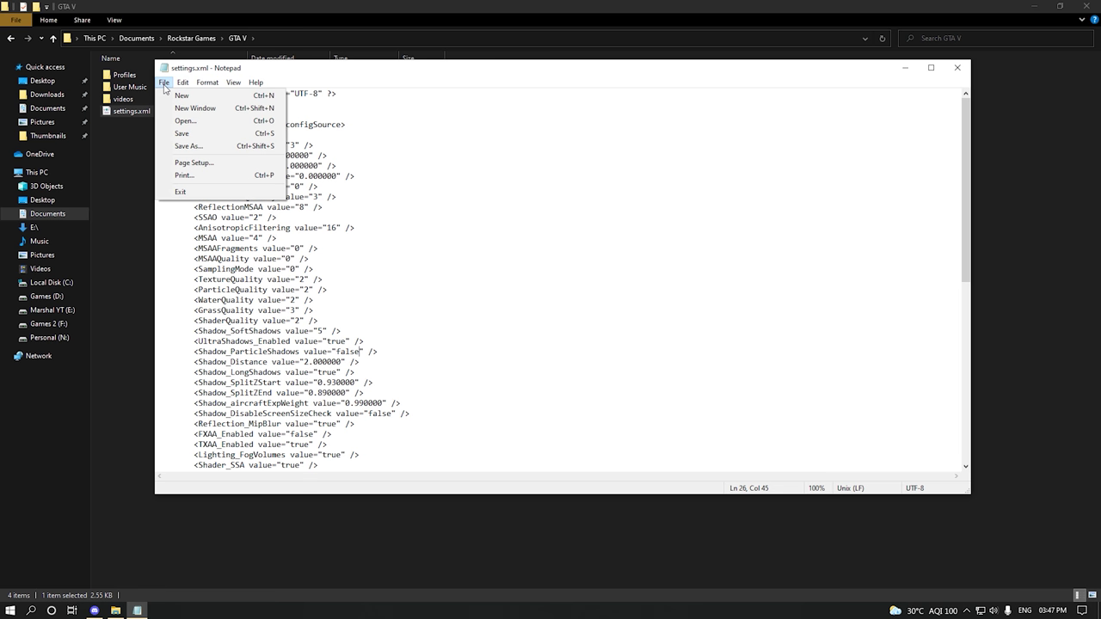
{"action": "left_click", "coordinate": [185, 135]}
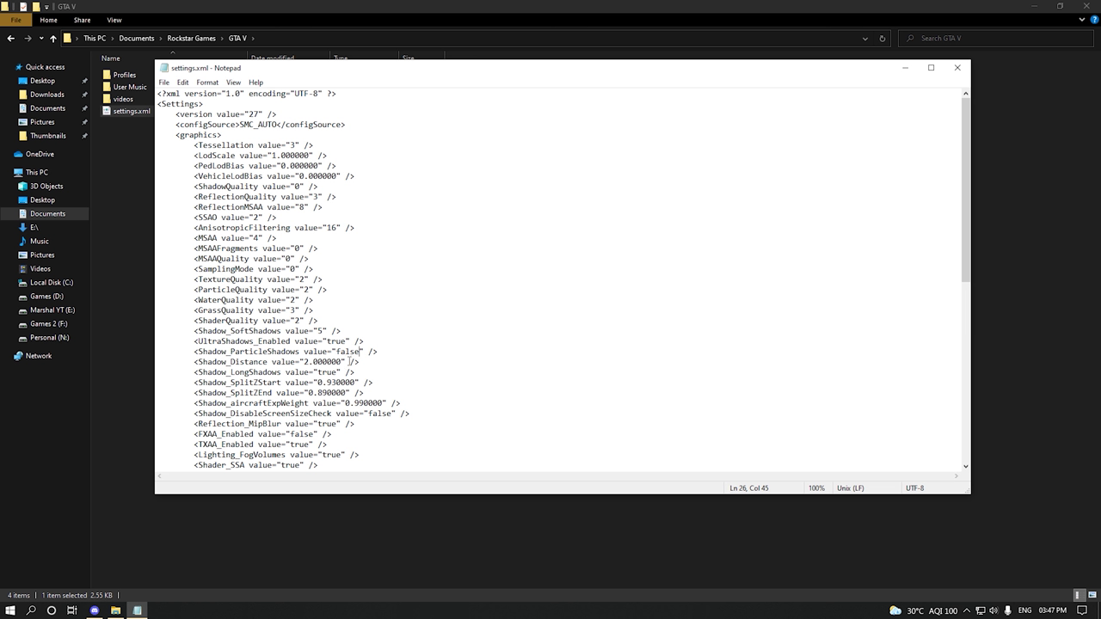
Close settings.xml and the GTA V folder window, and locate the backup settings.xml on the desktop.
{"action": "left_click_drag", "start_coordinate": [336, 353], "coordinate": [362, 360]}
{"action": "left_click", "coordinate": [958, 67]}
{"action": "left_click", "coordinate": [1082, 6]}
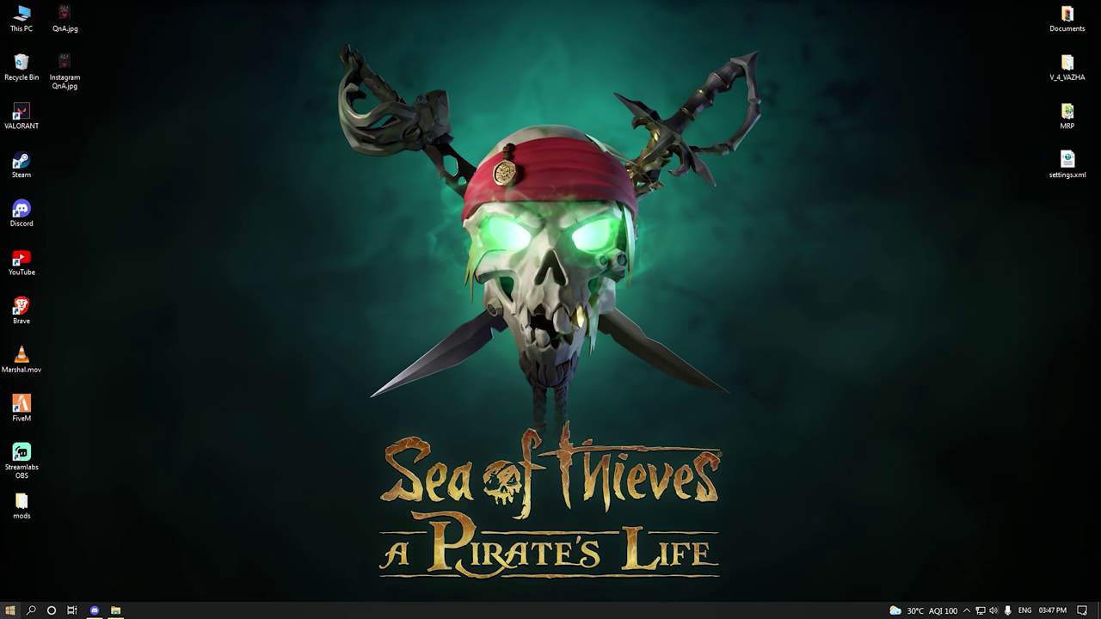
{"action": "mouse_move", "coordinate": [114, 612]}
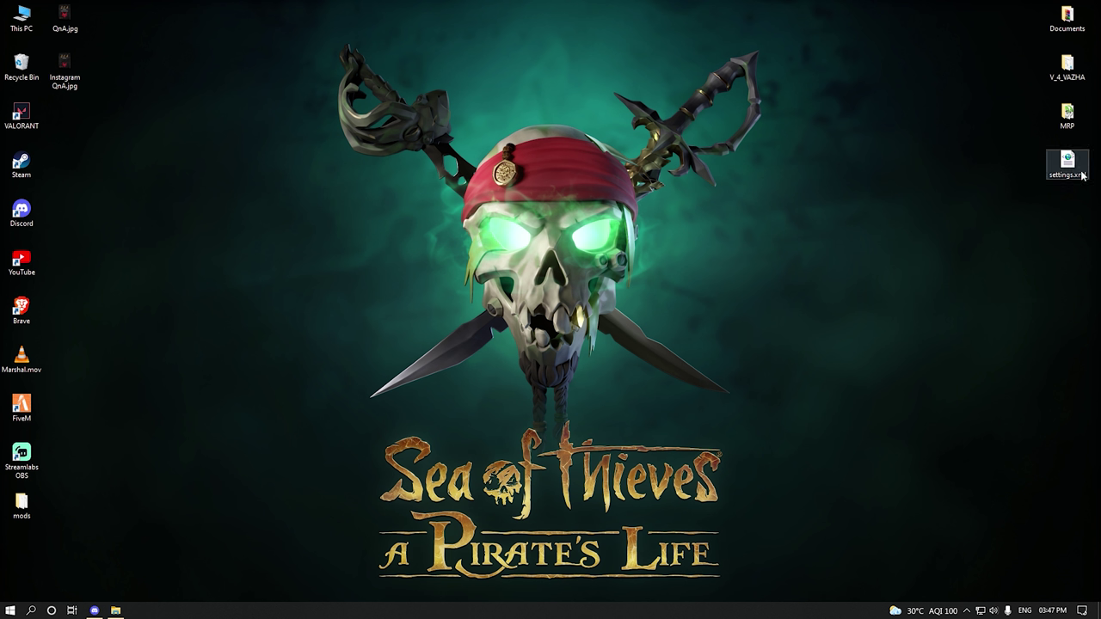
{"action": "left_click", "coordinate": [1082, 174]}
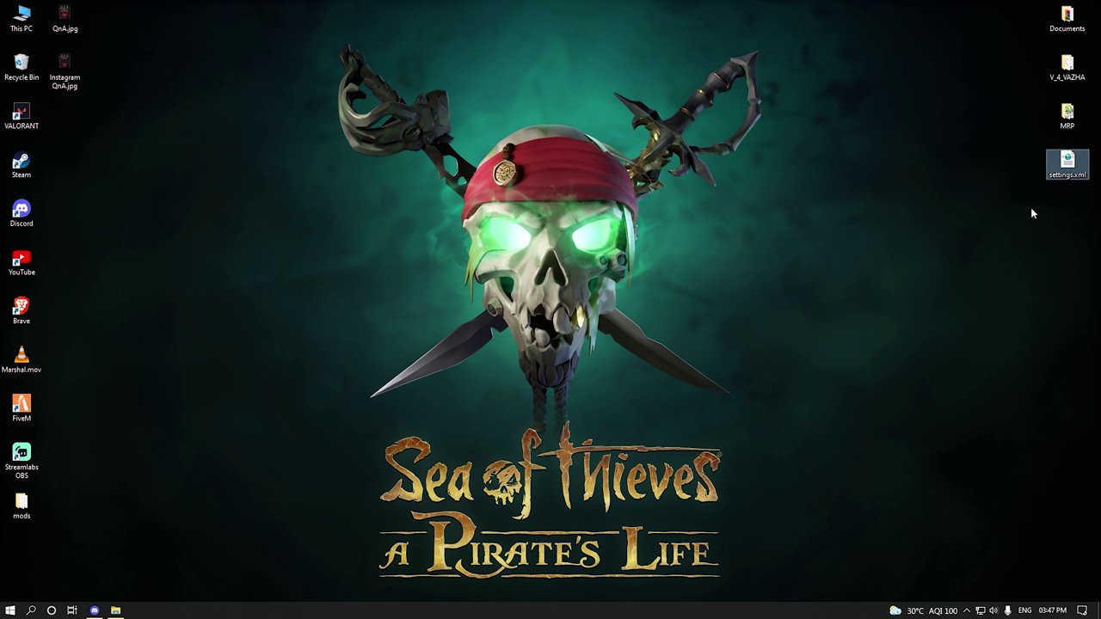
{"action": "left_click", "coordinate": [346, 305]}
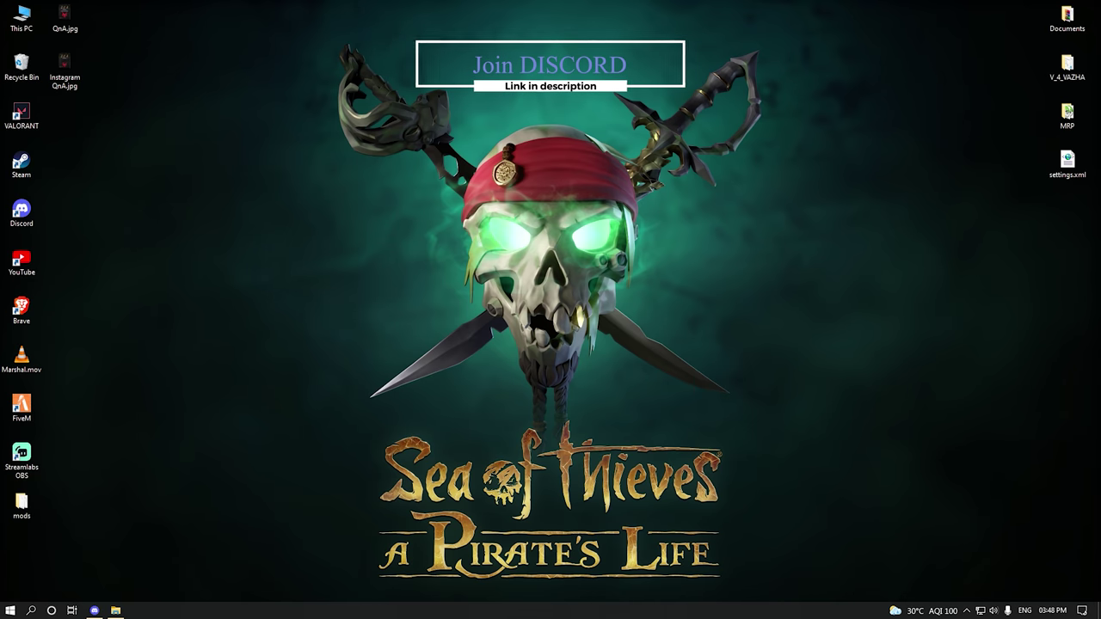
Switch to Discord, view the get-verified channel of the MARSHAL GAMING server, and return to its download-files channel.
{"action": "left_click", "coordinate": [97, 611]}
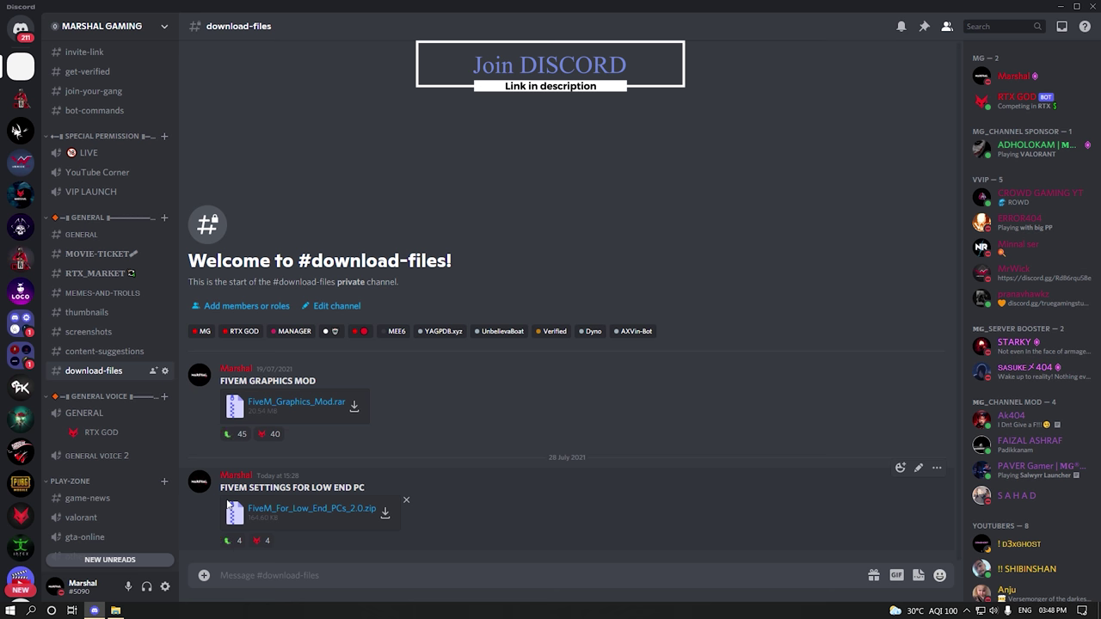
{"action": "scroll", "coordinate": [100, 382], "scroll_direction": "up", "scroll_amount": 3}
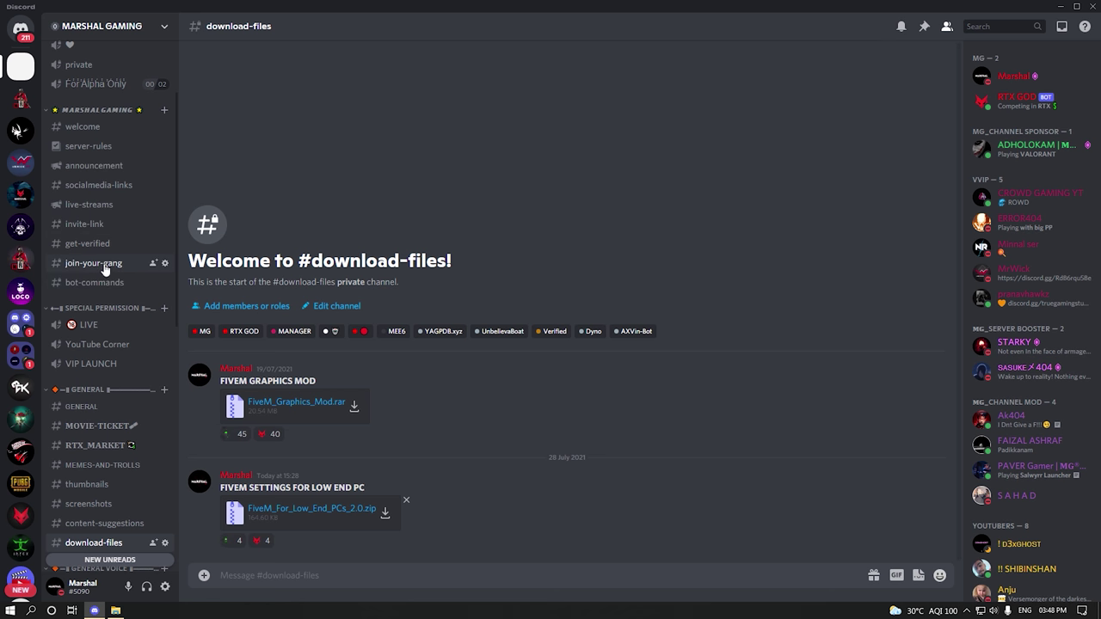
{"action": "left_click", "coordinate": [88, 243]}
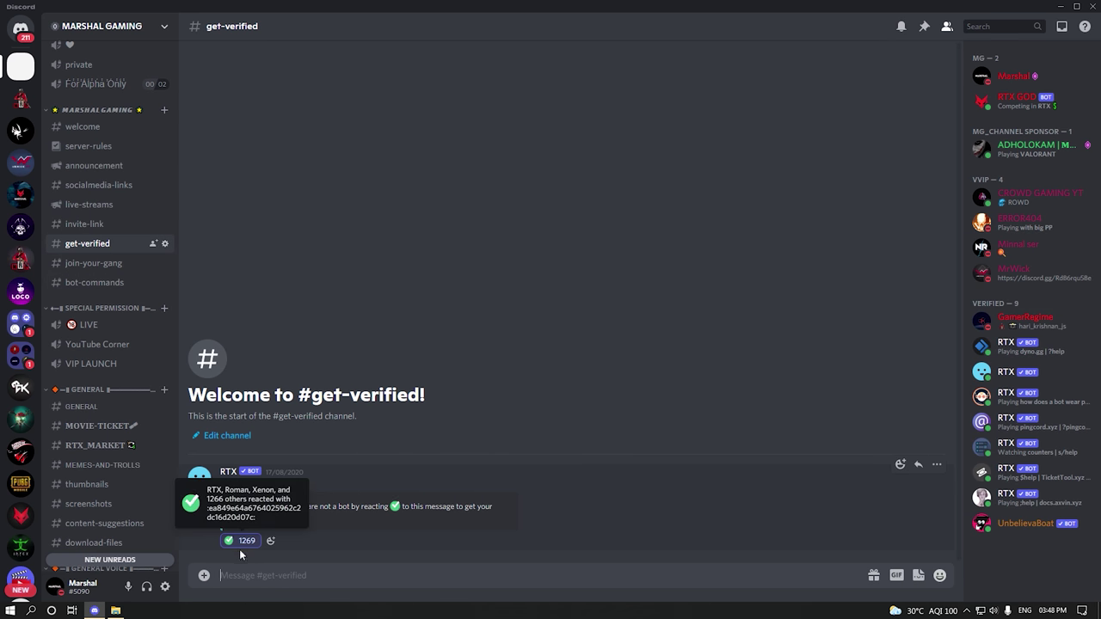
{"action": "scroll", "coordinate": [99, 335], "scroll_direction": "down", "scroll_amount": 5}
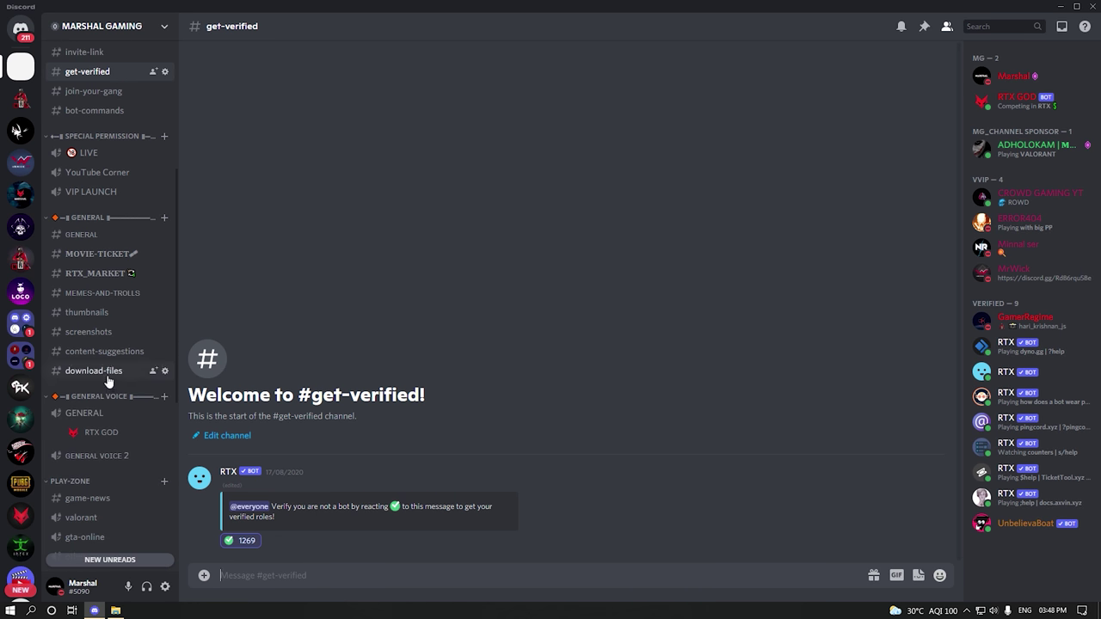
{"action": "left_click", "coordinate": [110, 375]}
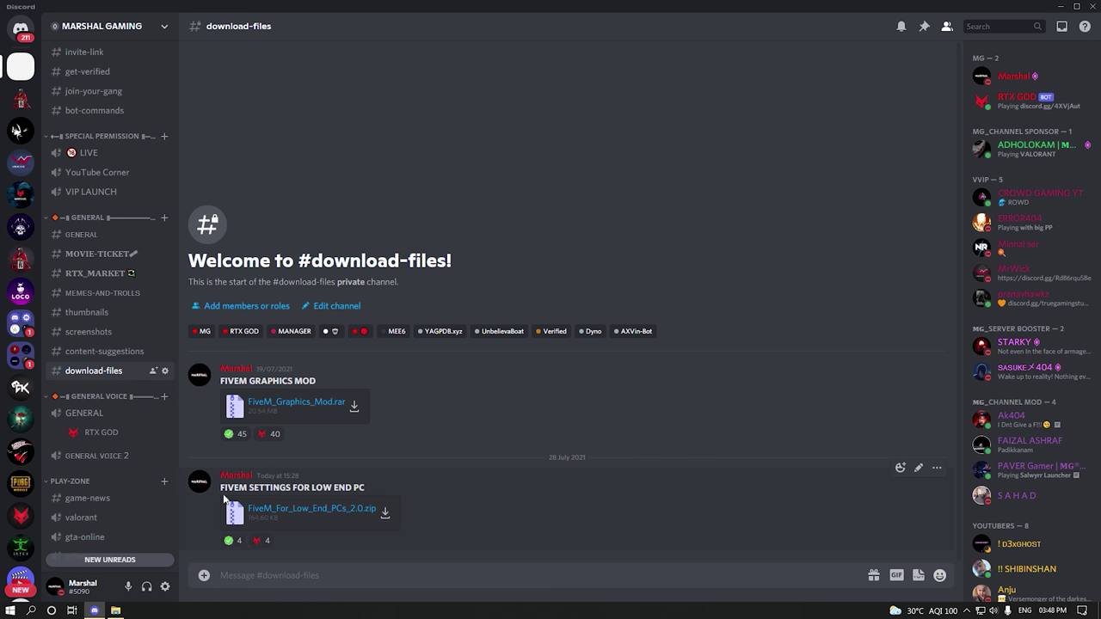
Download FiveM_For_Low_End_PCs_2.0.zip from the low-end PC settings post, continue past the browser block, and save it to the Desktop.
{"action": "left_click_drag", "start_coordinate": [220, 487], "coordinate": [370, 490]}
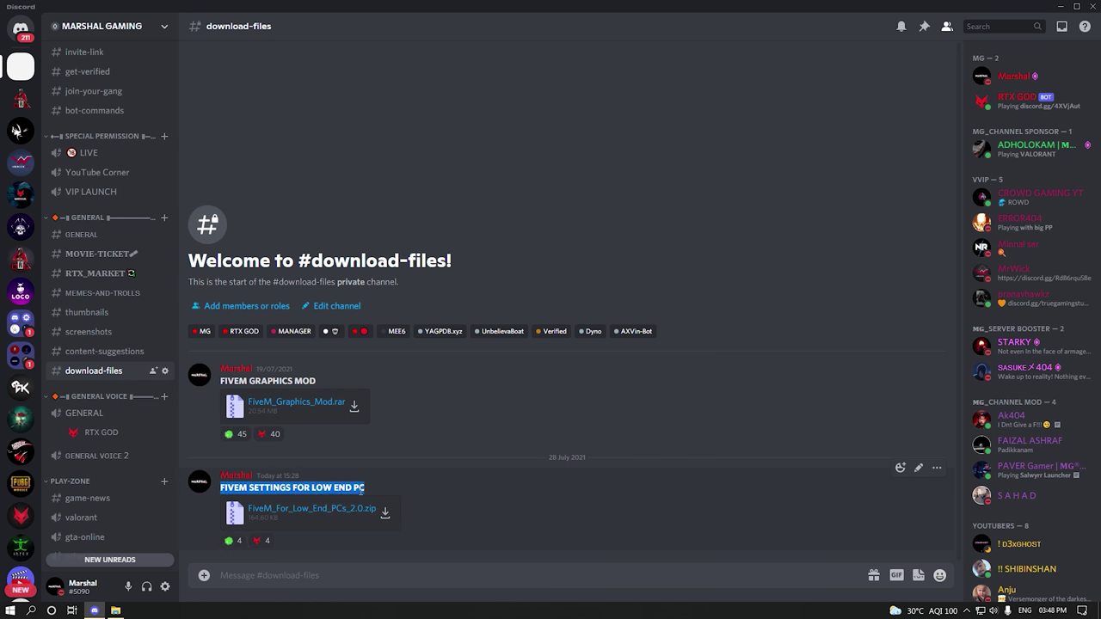
{"action": "left_click", "coordinate": [275, 521]}
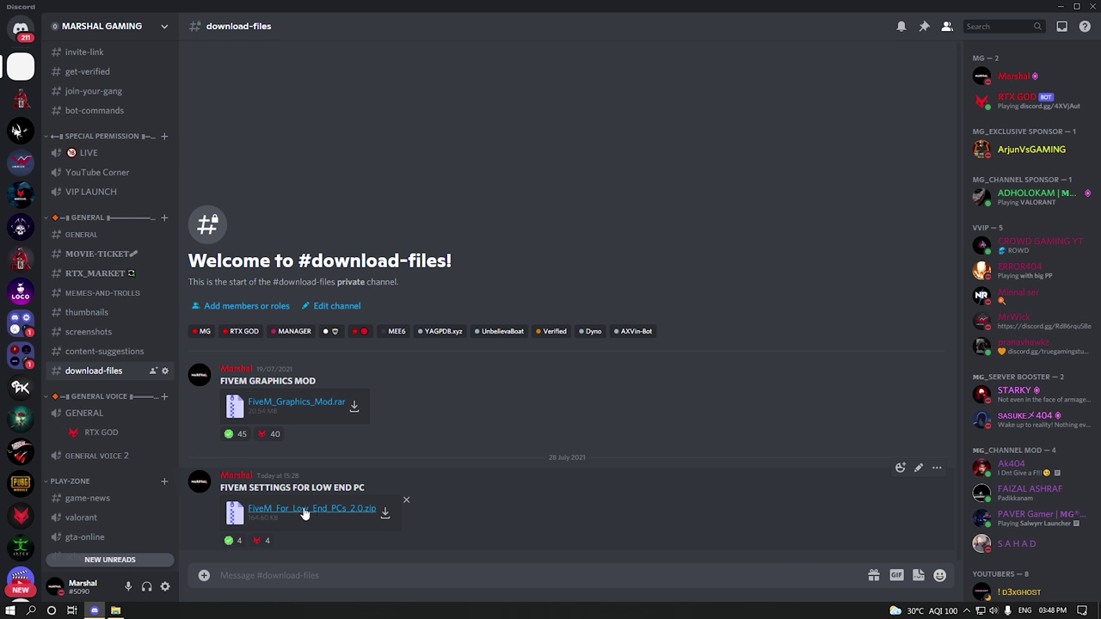
{"action": "left_click", "coordinate": [319, 513]}
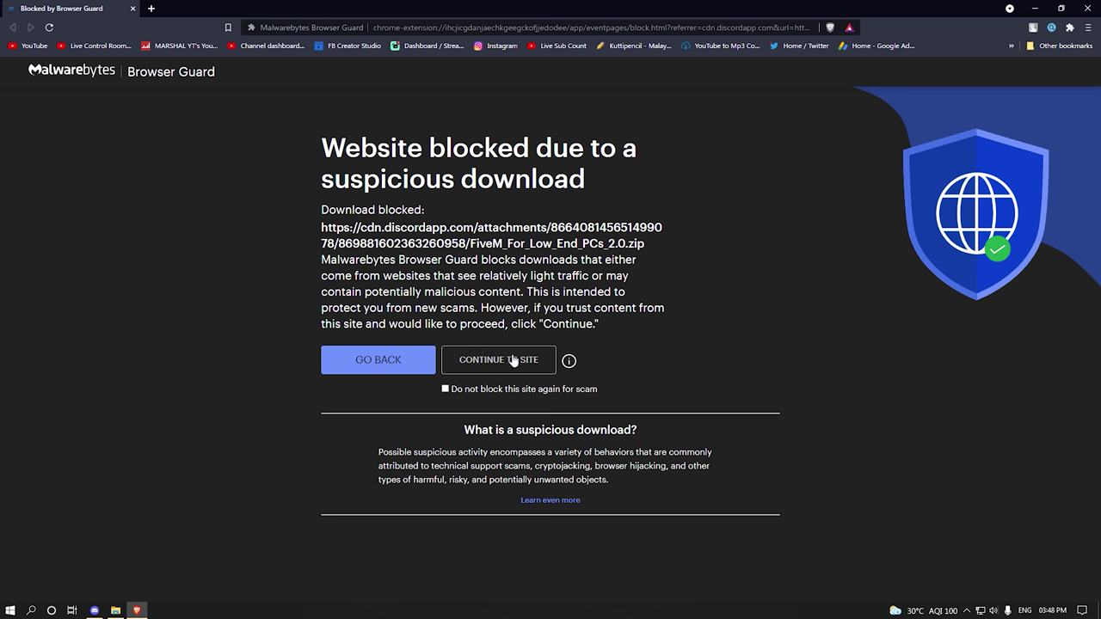
{"action": "left_click", "coordinate": [512, 359]}
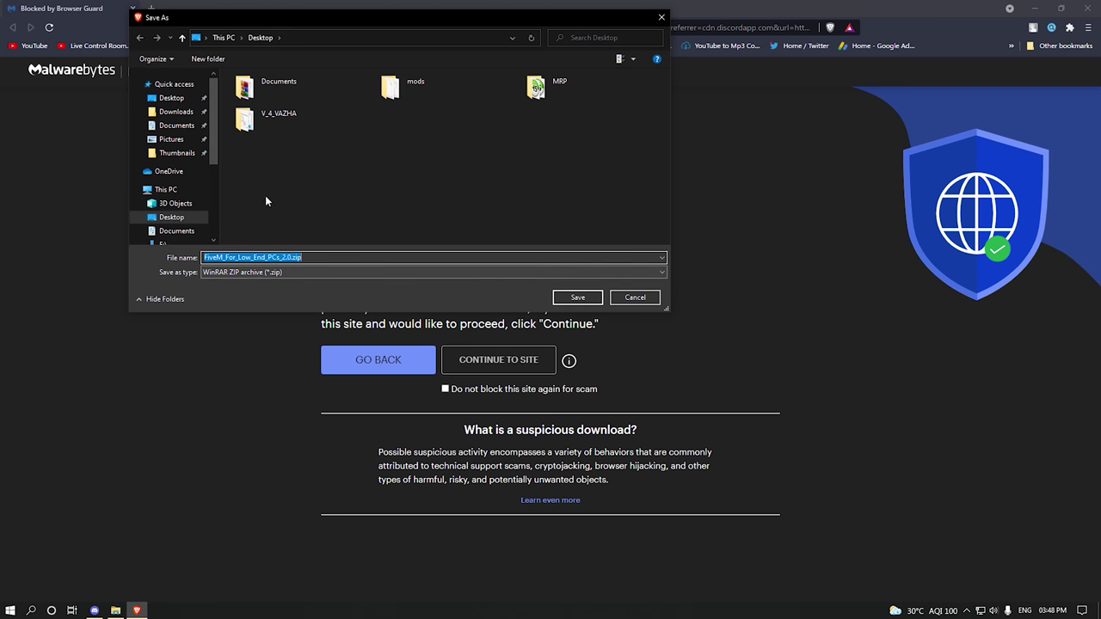
{"action": "left_click", "coordinate": [175, 100]}
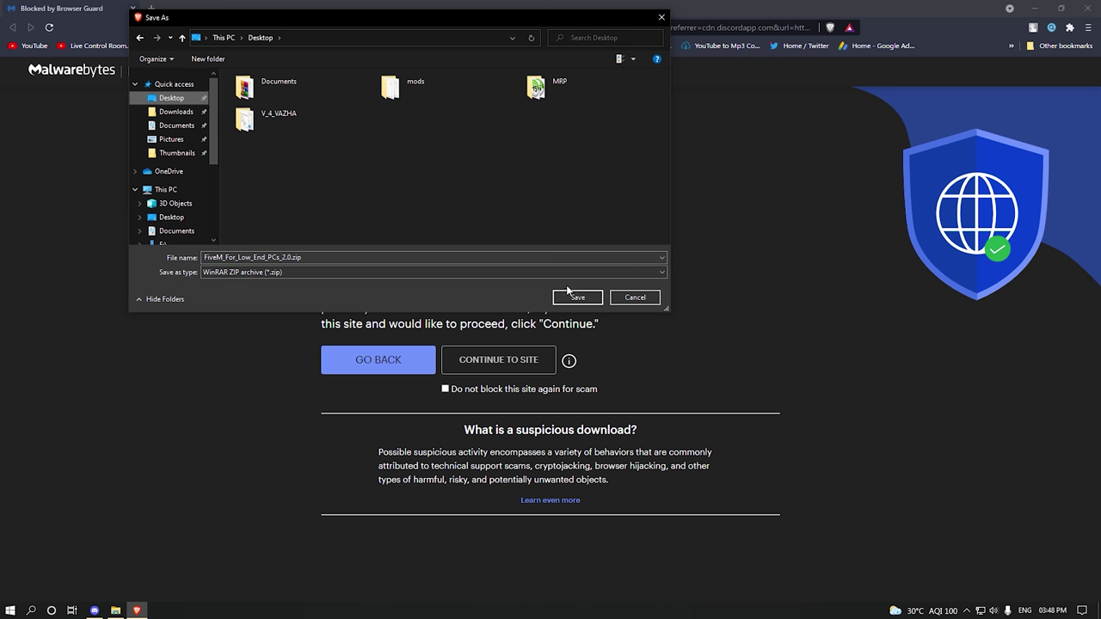
{"action": "left_click", "coordinate": [575, 296]}
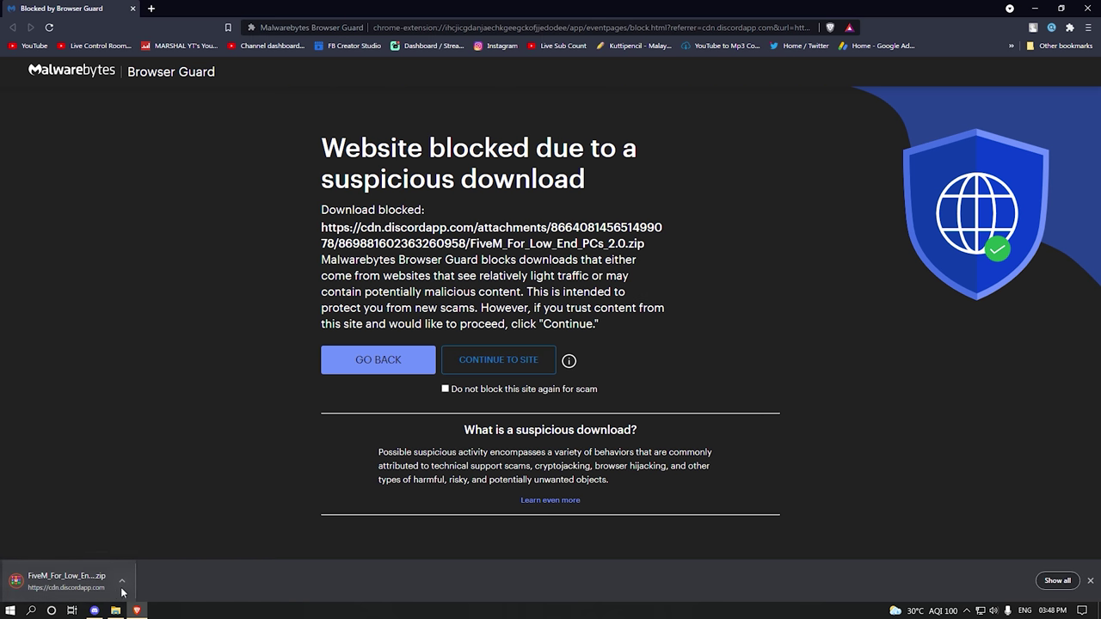
Open the downloaded FiveM archive from the desktop in WinRAR, dismiss the licence reminder, and move the window clear of the desktop shortcuts.
{"action": "key", "text": "super+d"}
{"action": "double_click", "coordinate": [18, 568]}
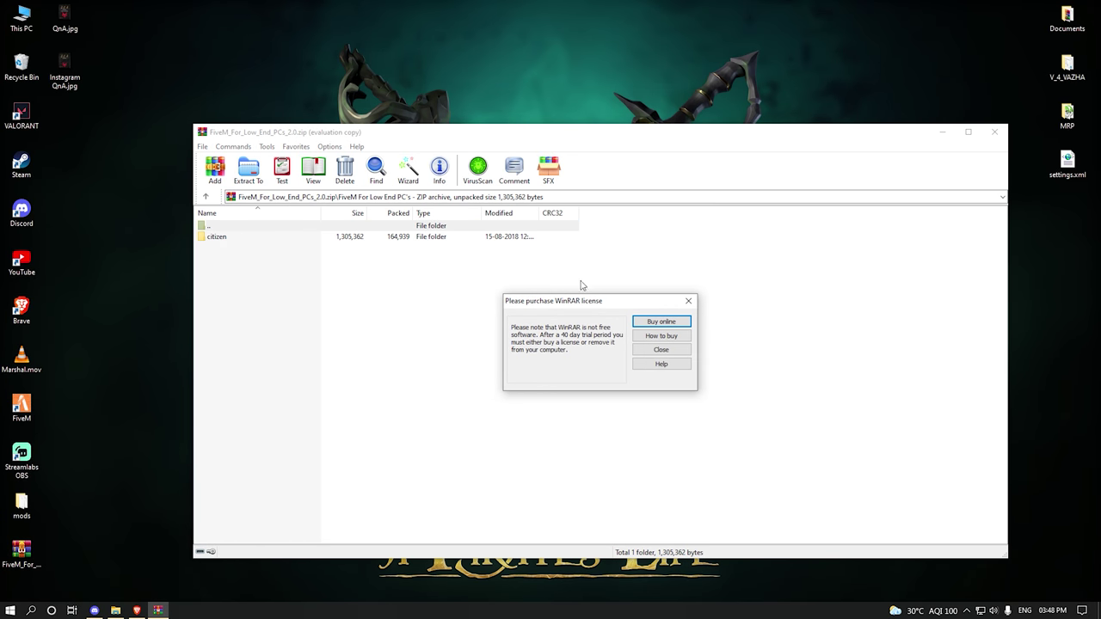
{"action": "left_click", "coordinate": [695, 296]}
{"action": "left_click_drag", "start_coordinate": [564, 141], "coordinate": [779, 148]}
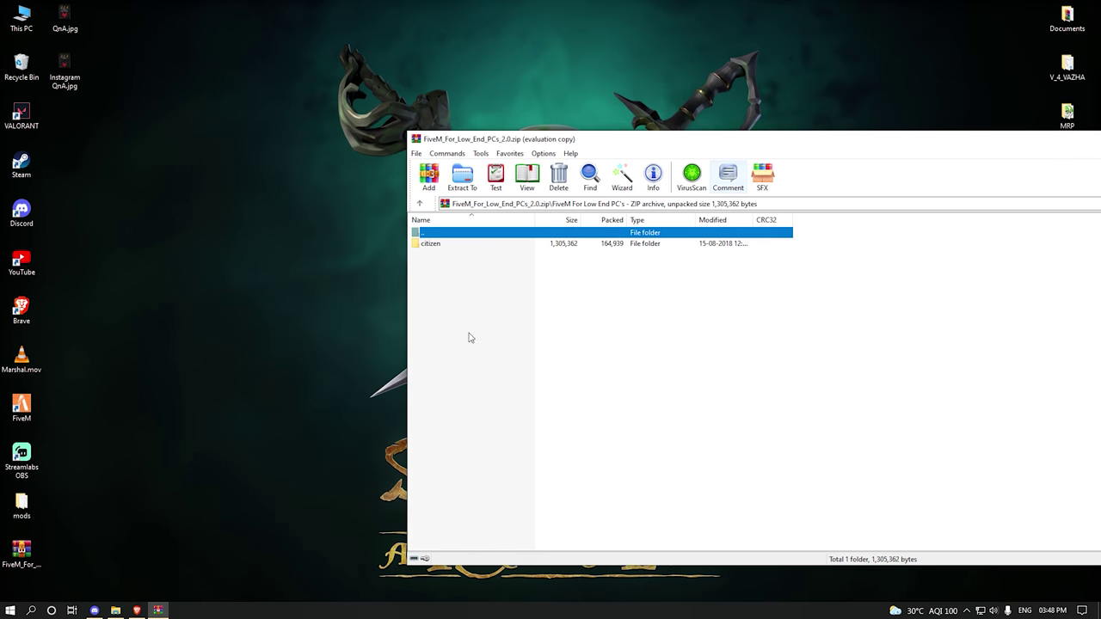
Open the FiveM shortcut's file location, enter the FiveM Application Data folder, and select the citizen folder.
{"action": "left_click", "coordinate": [19, 413]}
{"action": "right_click", "coordinate": [18, 413]}
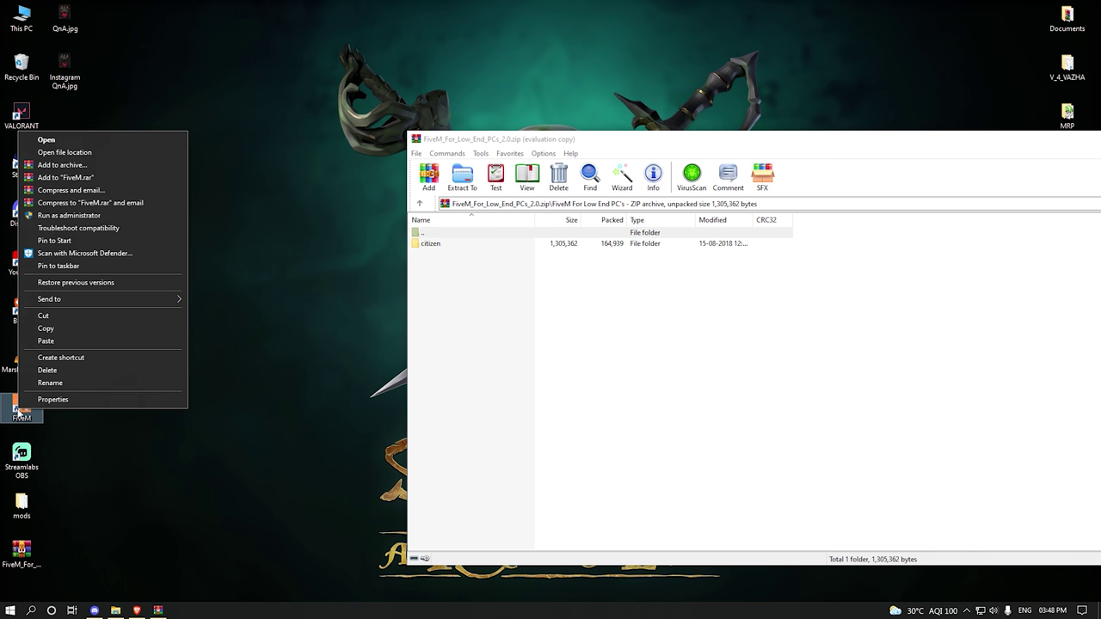
{"action": "left_click", "coordinate": [52, 153]}
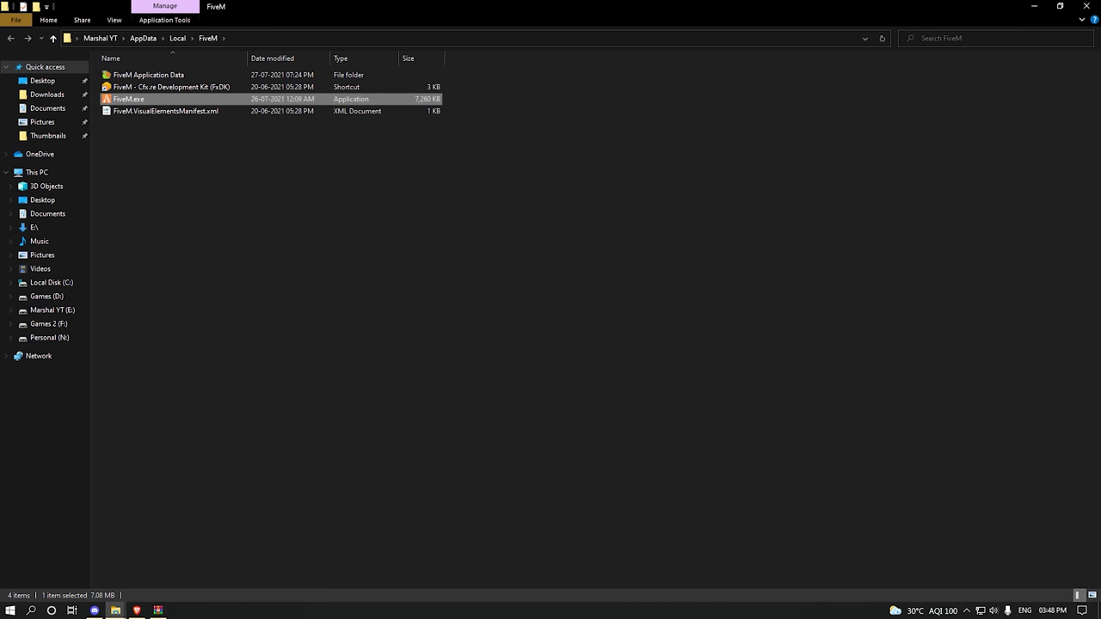
{"action": "double_click", "coordinate": [179, 74]}
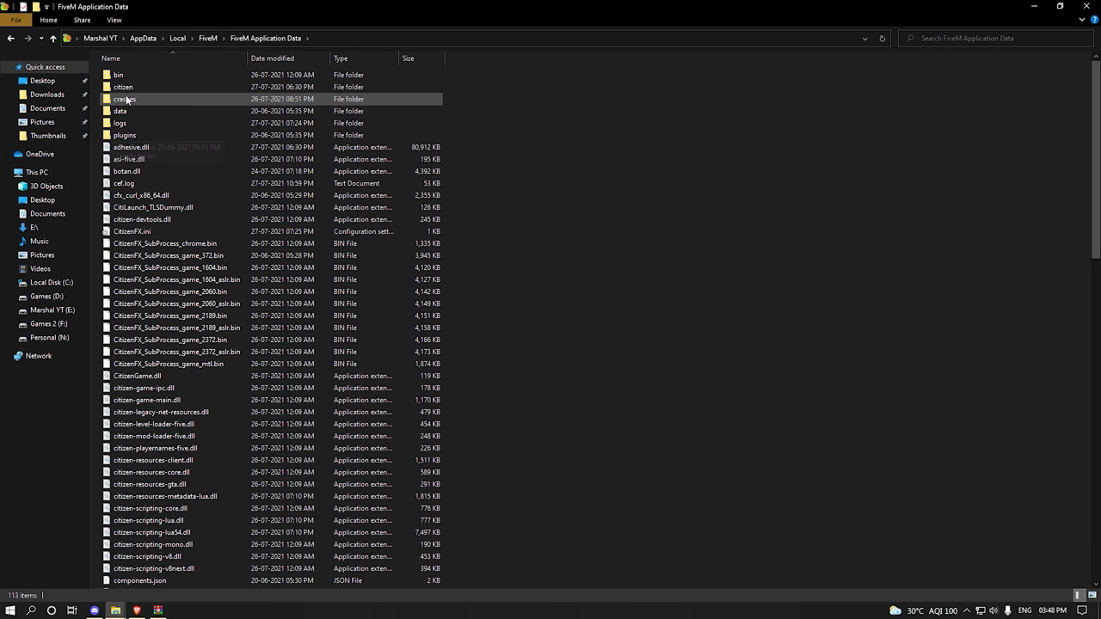
{"action": "left_click", "coordinate": [135, 89]}
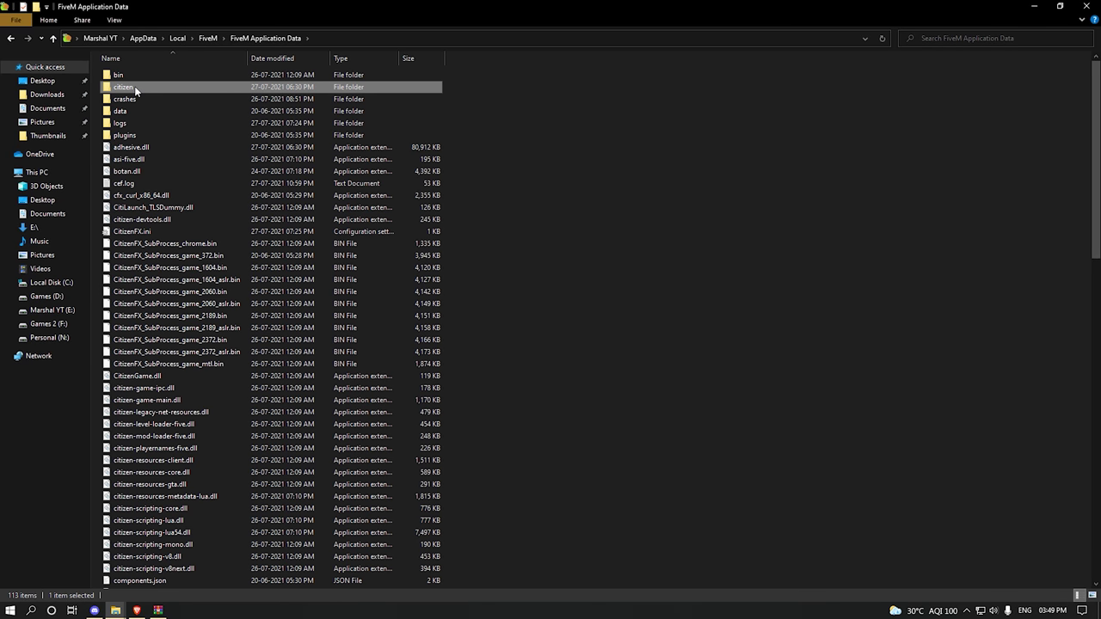
Delete FiveM's existing citizen folder and copy the citizen folder from the FiveM_For_Low_End_PCs_2.0.zip archive into FiveM Application Data.
{"action": "key", "text": "Delete"}
{"action": "left_click_drag", "start_coordinate": [373, 17], "coordinate": [54, 172]}
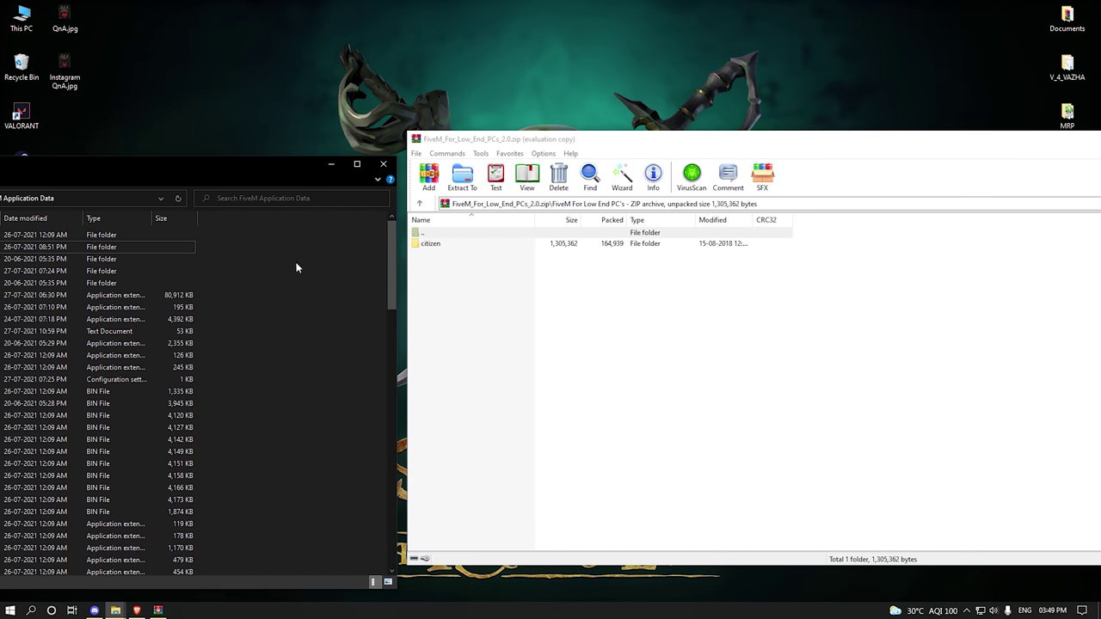
{"action": "left_click_drag", "start_coordinate": [458, 247], "coordinate": [290, 290]}
{"action": "left_click_drag", "start_coordinate": [261, 172], "coordinate": [494, 117]}
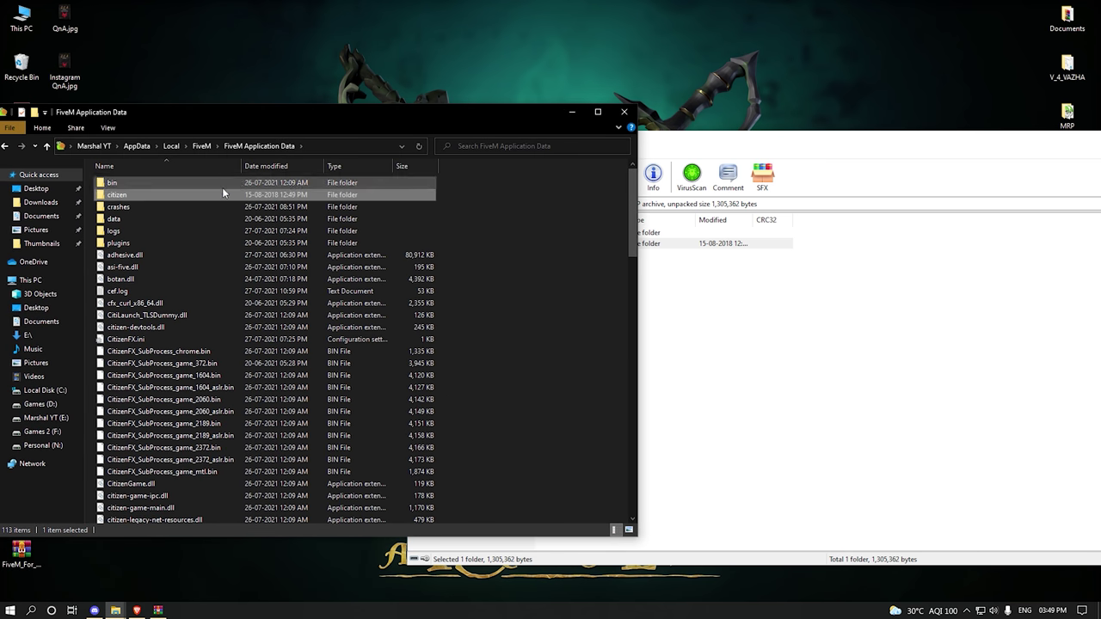
Close the low-end PC archive and the FiveM Application Data window, and refresh the desktop.
{"action": "left_click", "coordinate": [445, 203]}
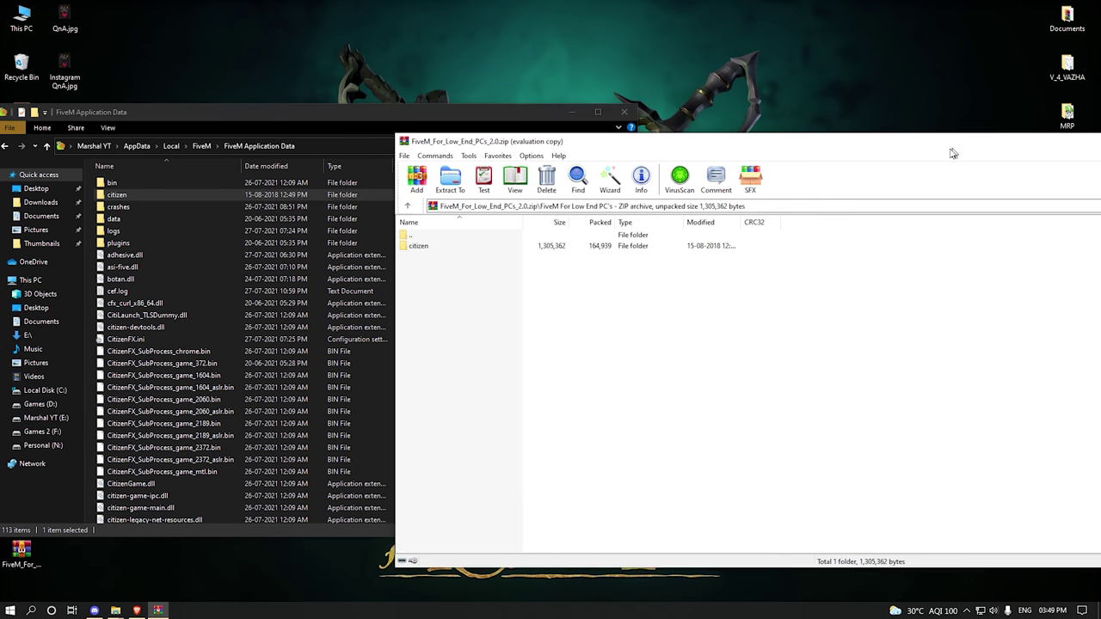
{"action": "left_click_drag", "start_coordinate": [951, 152], "coordinate": [806, 170]}
{"action": "left_click", "coordinate": [764, 167]}
{"action": "left_click", "coordinate": [624, 112]}
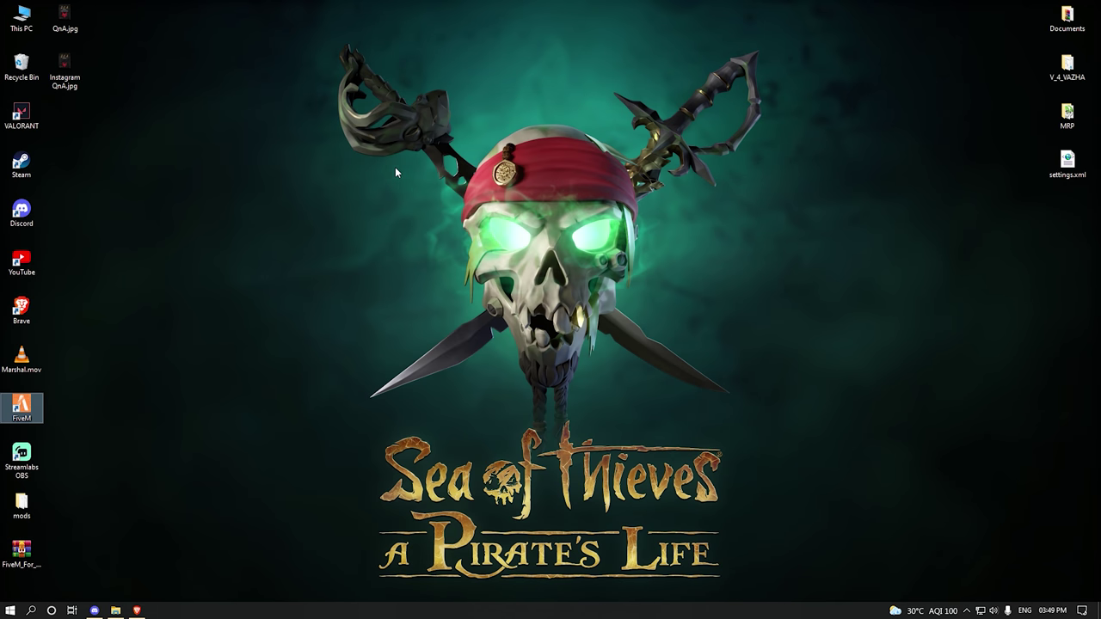
{"action": "right_click", "coordinate": [395, 167]}
{"action": "left_click", "coordinate": [405, 203]}
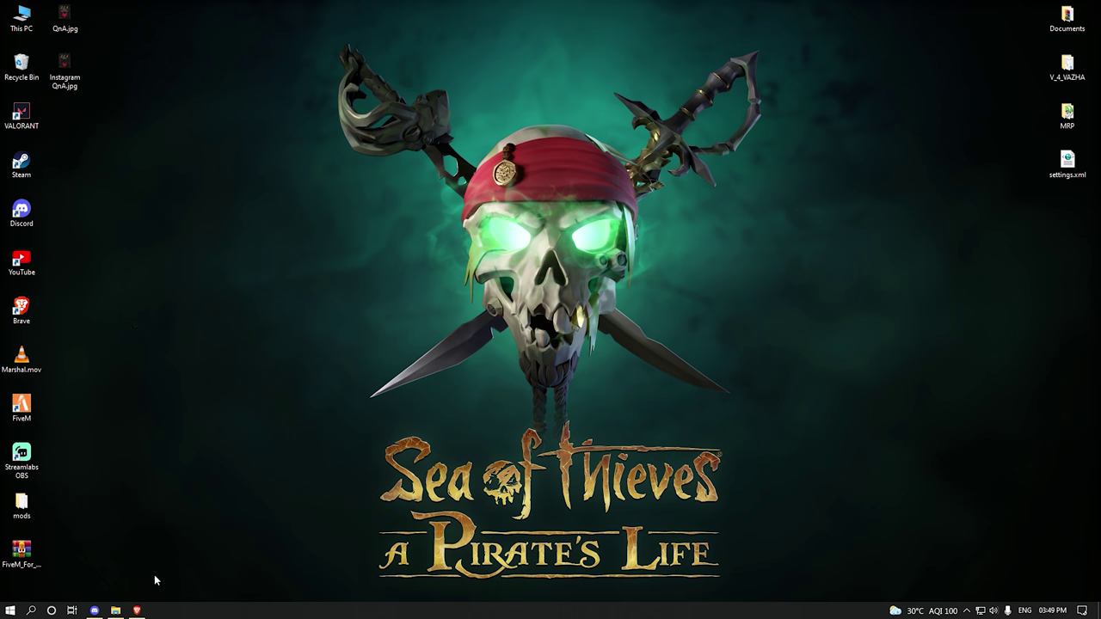
{"action": "left_click", "coordinate": [137, 611]}
{"action": "left_click", "coordinate": [136, 610]}
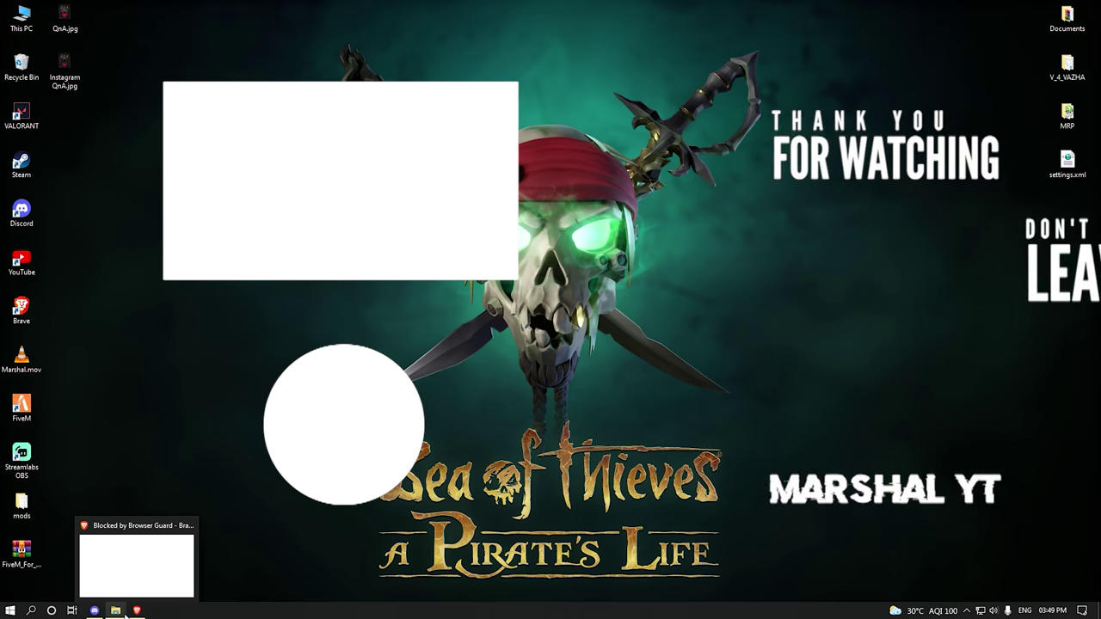
{"action": "left_click", "coordinate": [123, 612]}
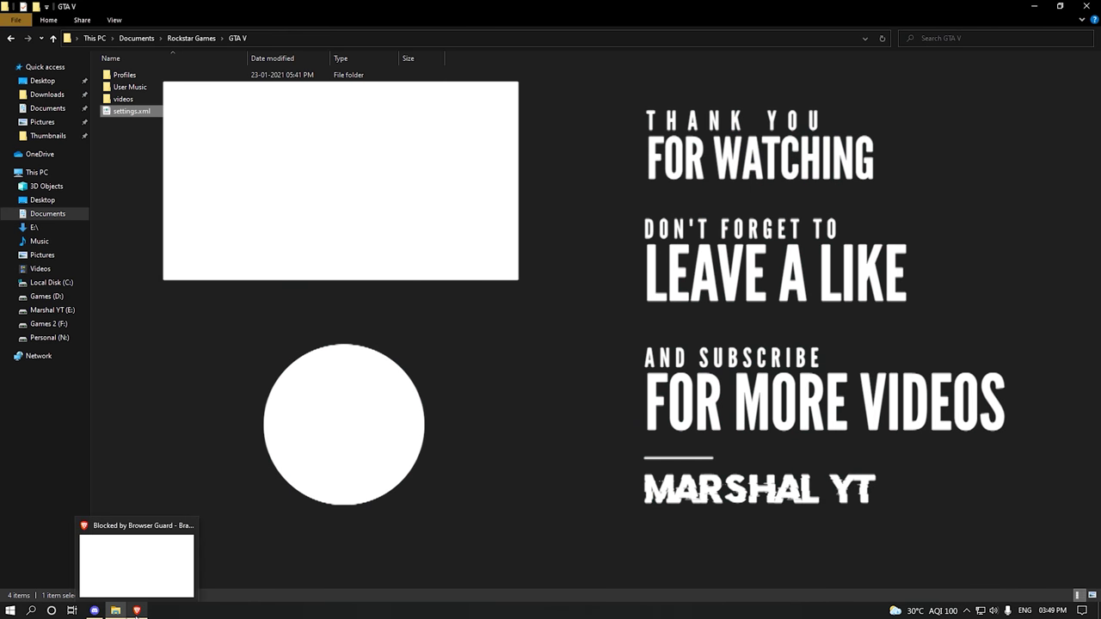
{"action": "left_click", "coordinate": [1034, 6]}
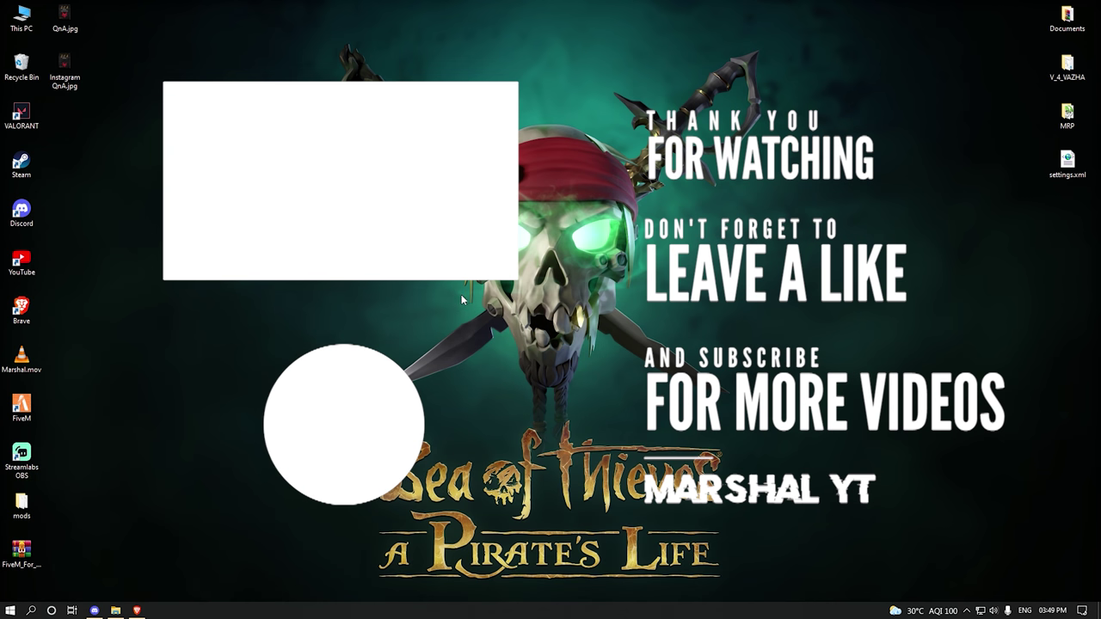